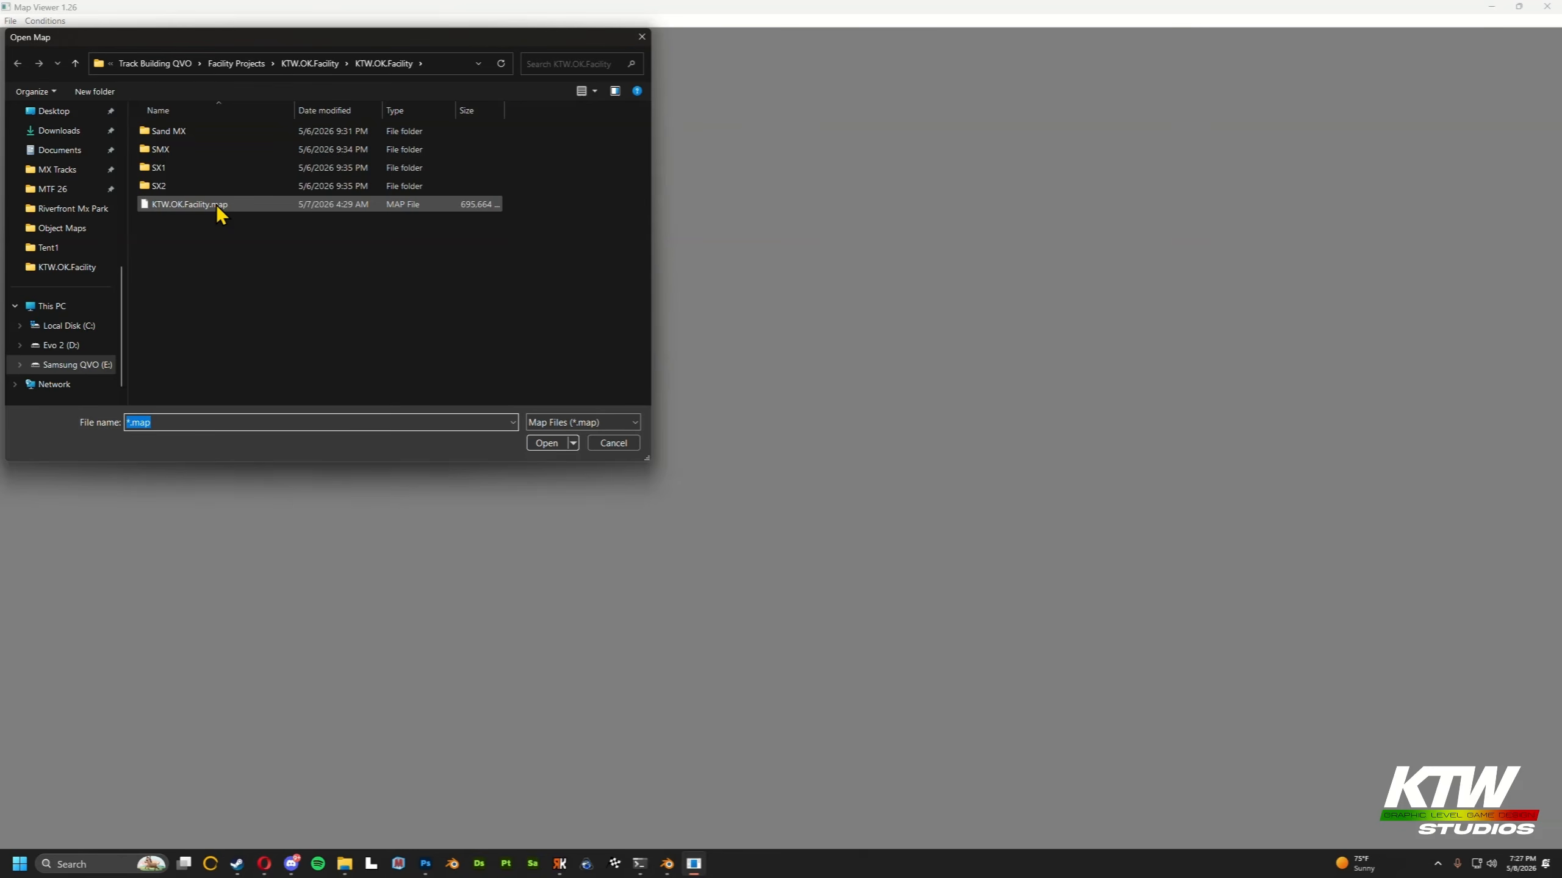
Open KTW.OK.Facility.map and look over the track from above in sunny conditions.
double_click(216, 205)
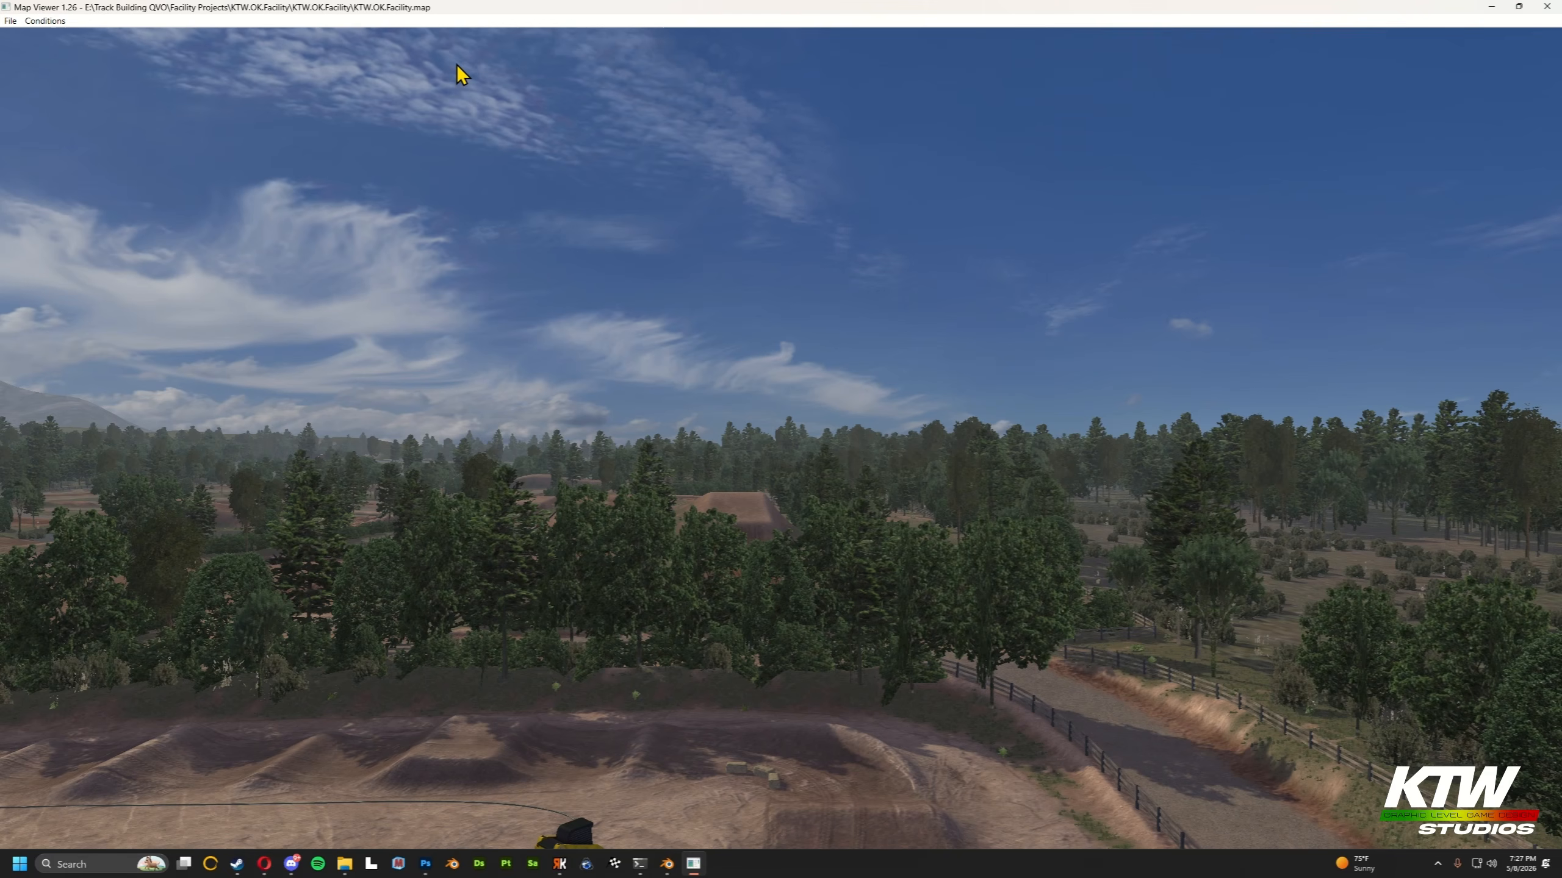
drag(651, 332, 30, 351)
key(w)
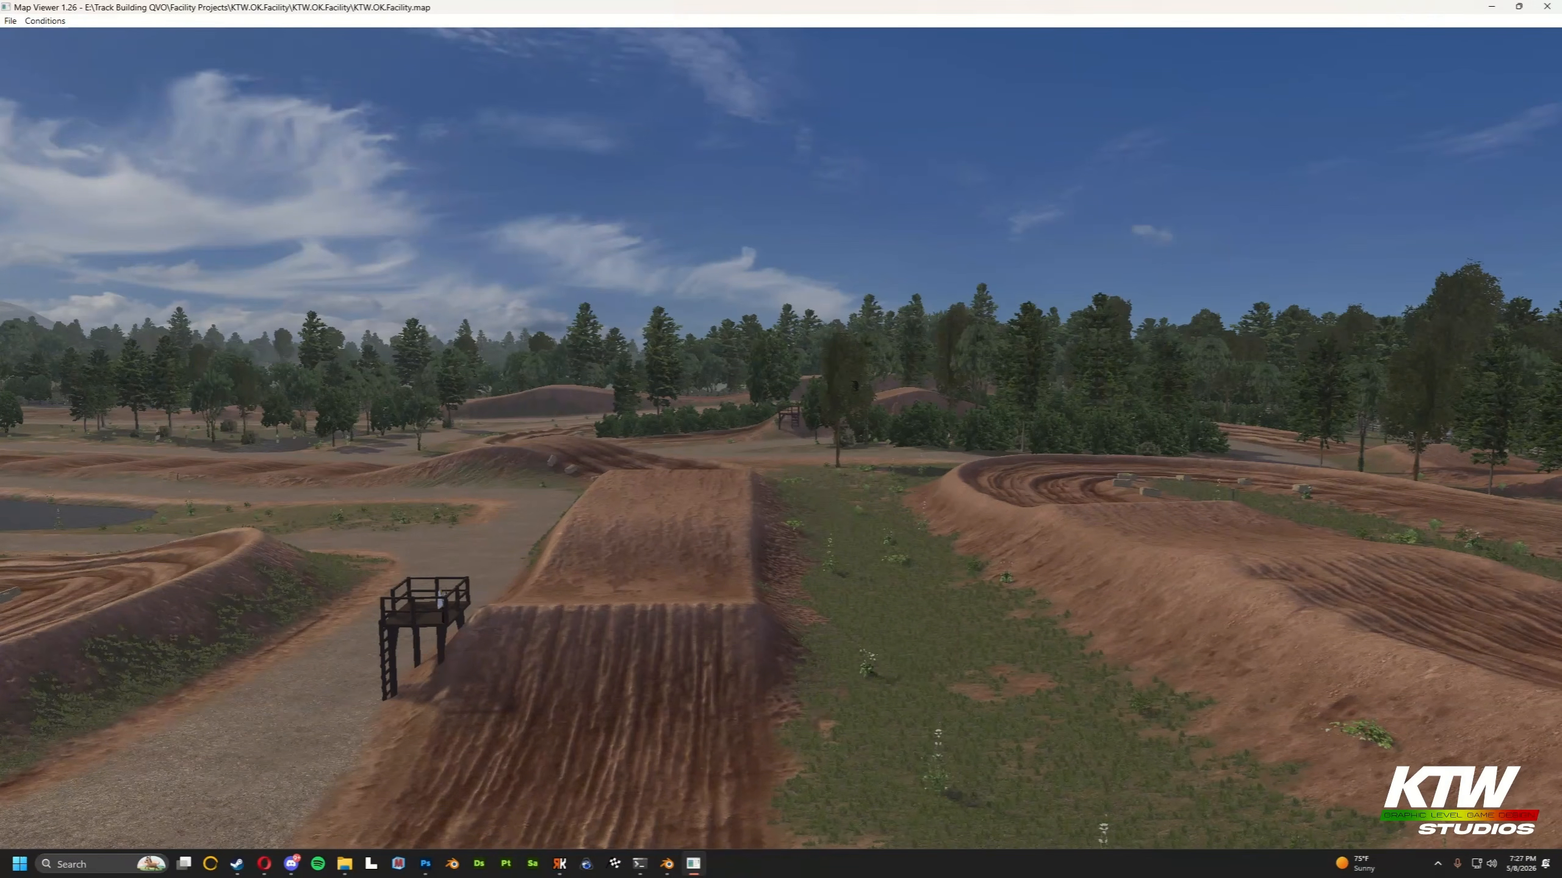
mouse_move(781, 439)
mouse_down()
mouse_move(891, 492)
mouse_move(854, 496)
mouse_move(984, 486)
mouse_move(897, 483)
mouse_move(707, 427)
mouse_move(867, 477)
mouse_move(763, 470)
mouse_move(892, 492)
mouse_move(719, 399)
mouse_move(910, 393)
mouse_move(910, 431)
mouse_move(907, 413)
mouse_move(782, 427)
mouse_up()
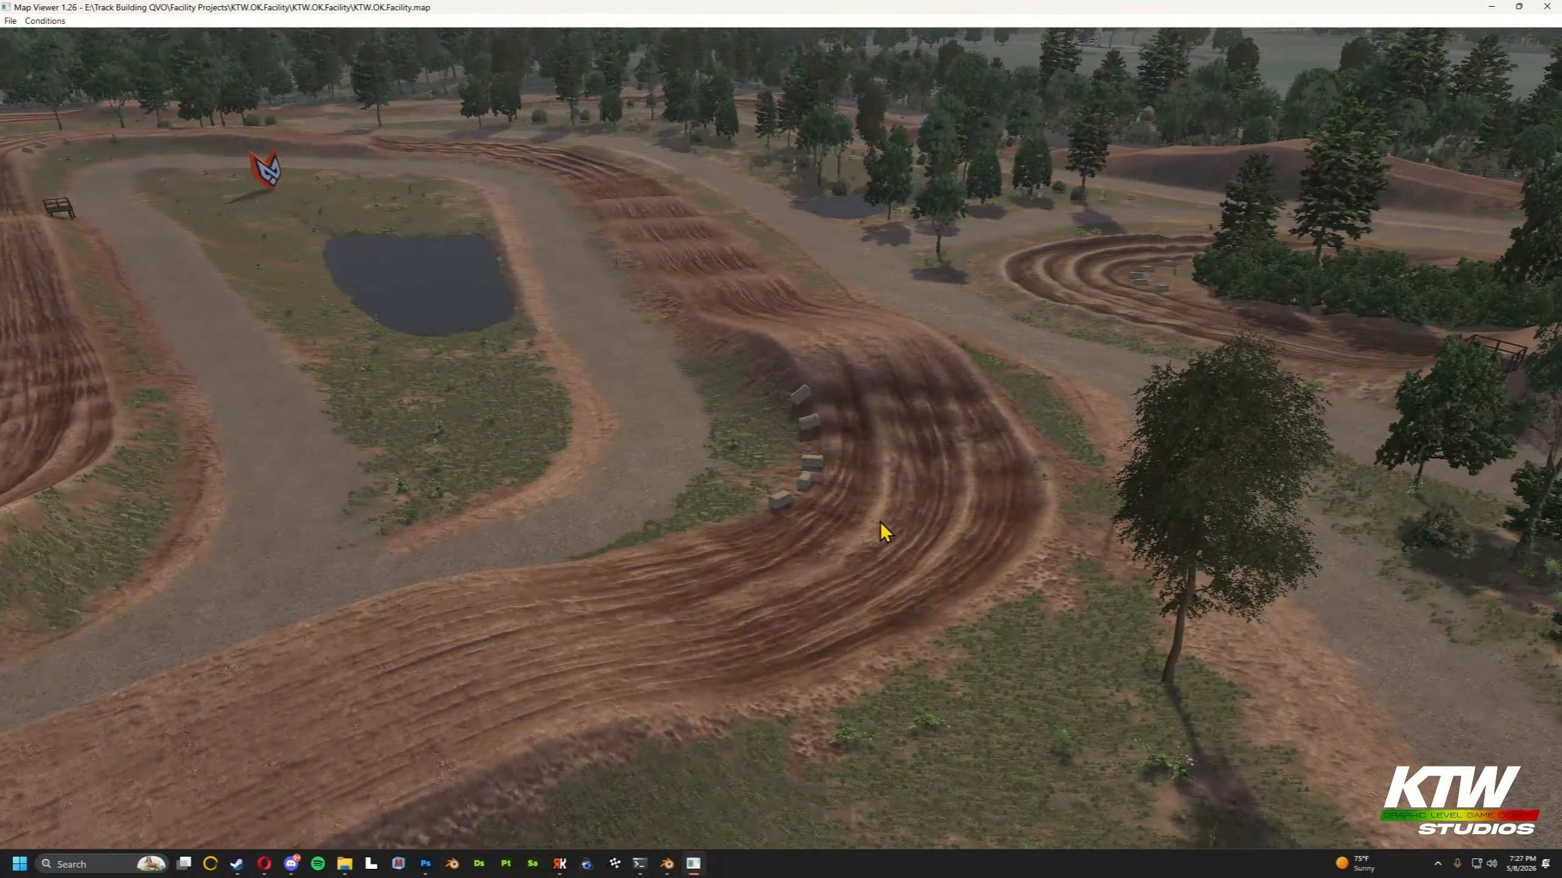
drag(428, 400, 271, 356)
drag(782, 427, 826, 434)
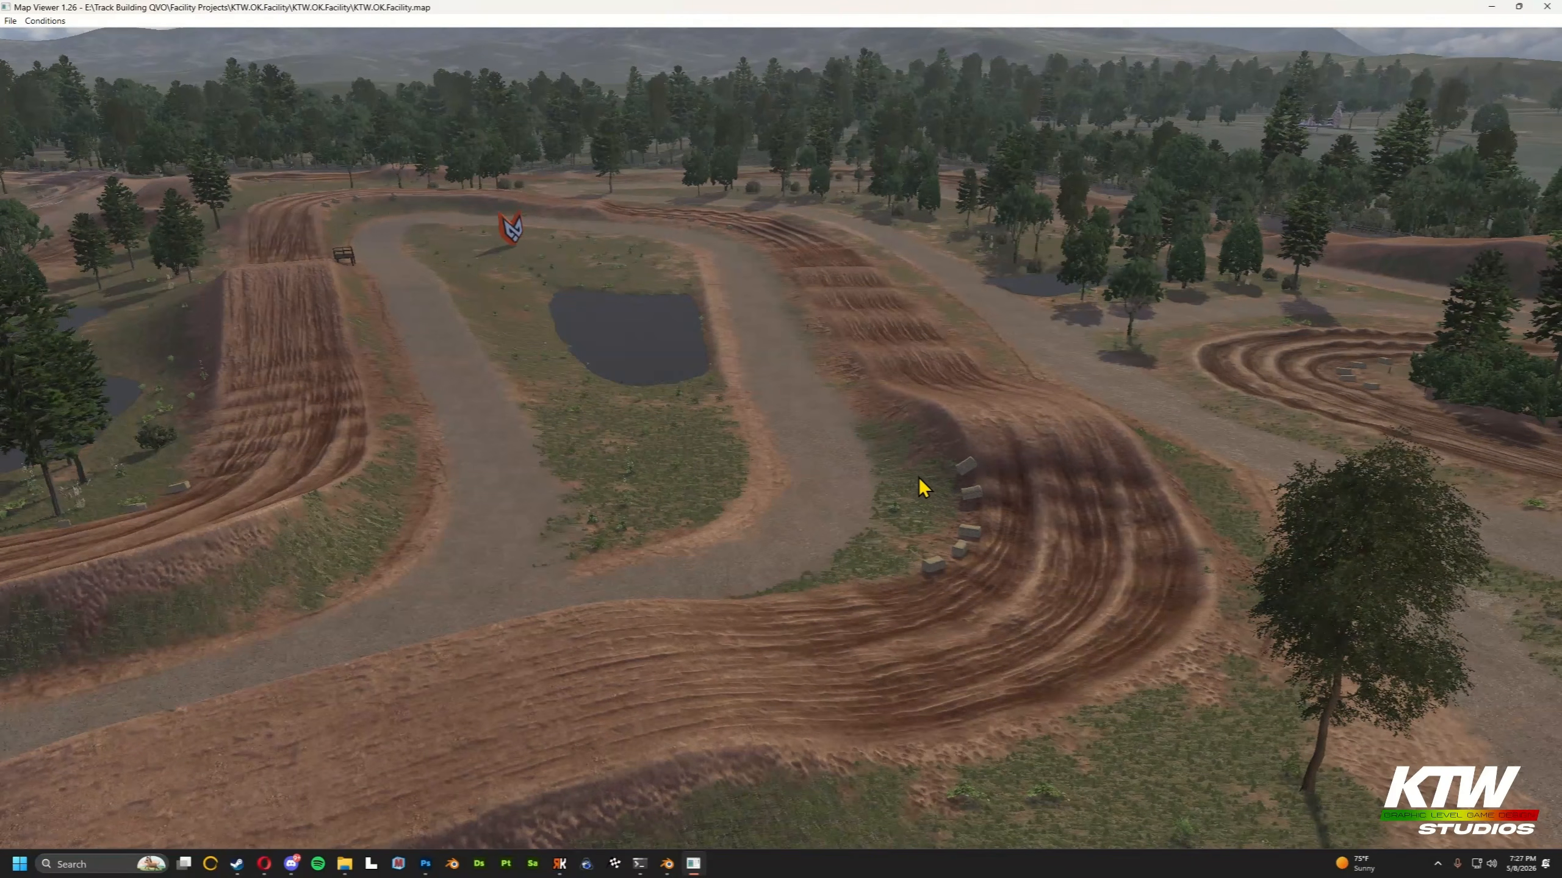
drag(1048, 588, 1070, 518)
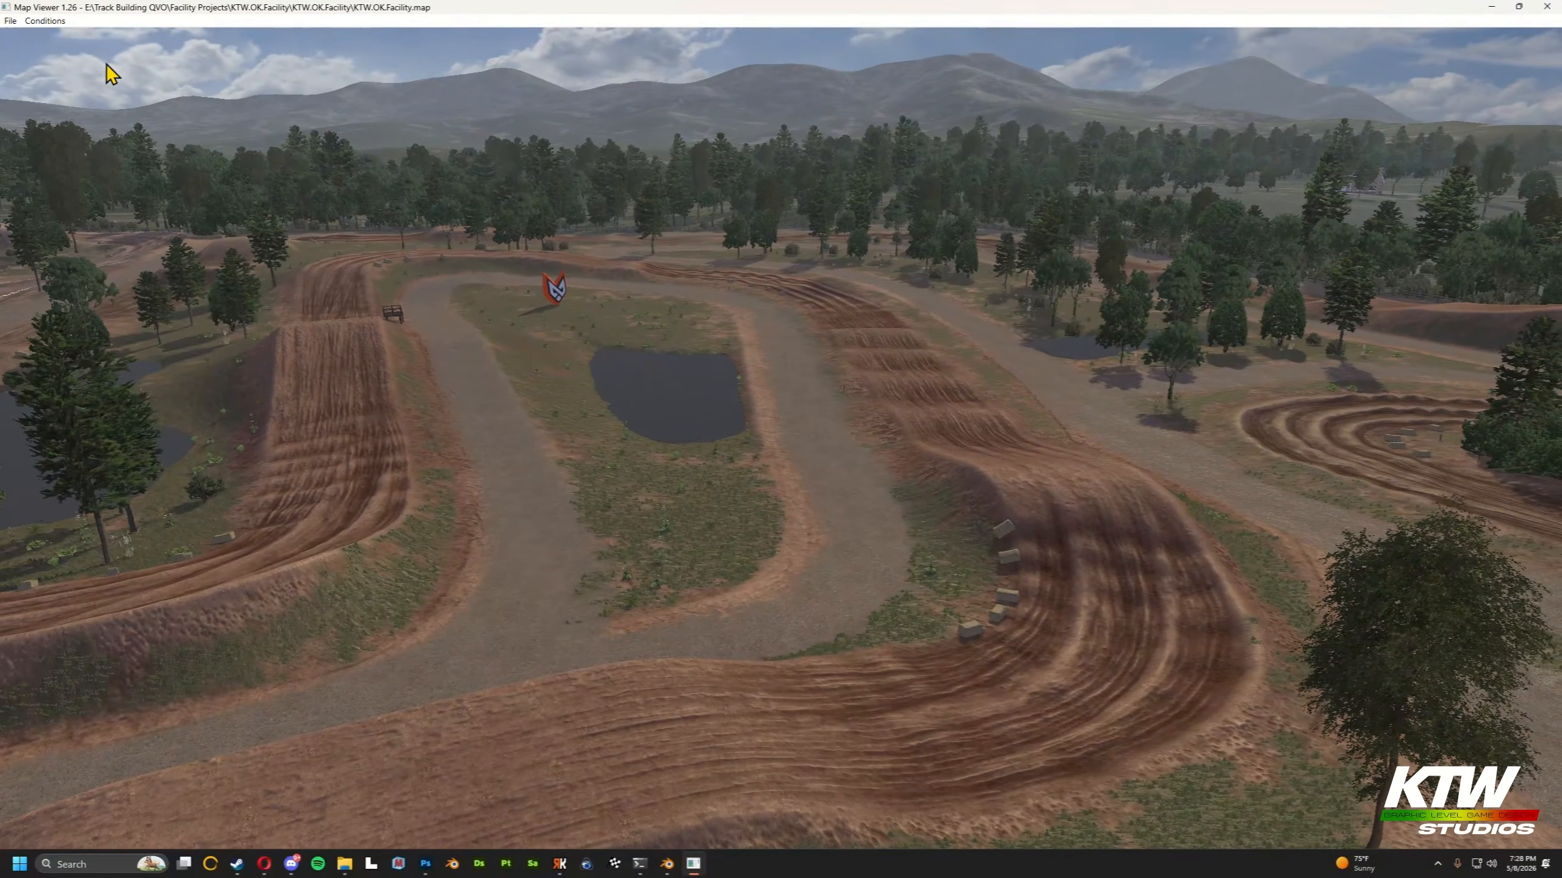
Switch the map conditions to Rainy and examine the puddles in the ruts and corners around the track.
click(45, 20)
click(73, 65)
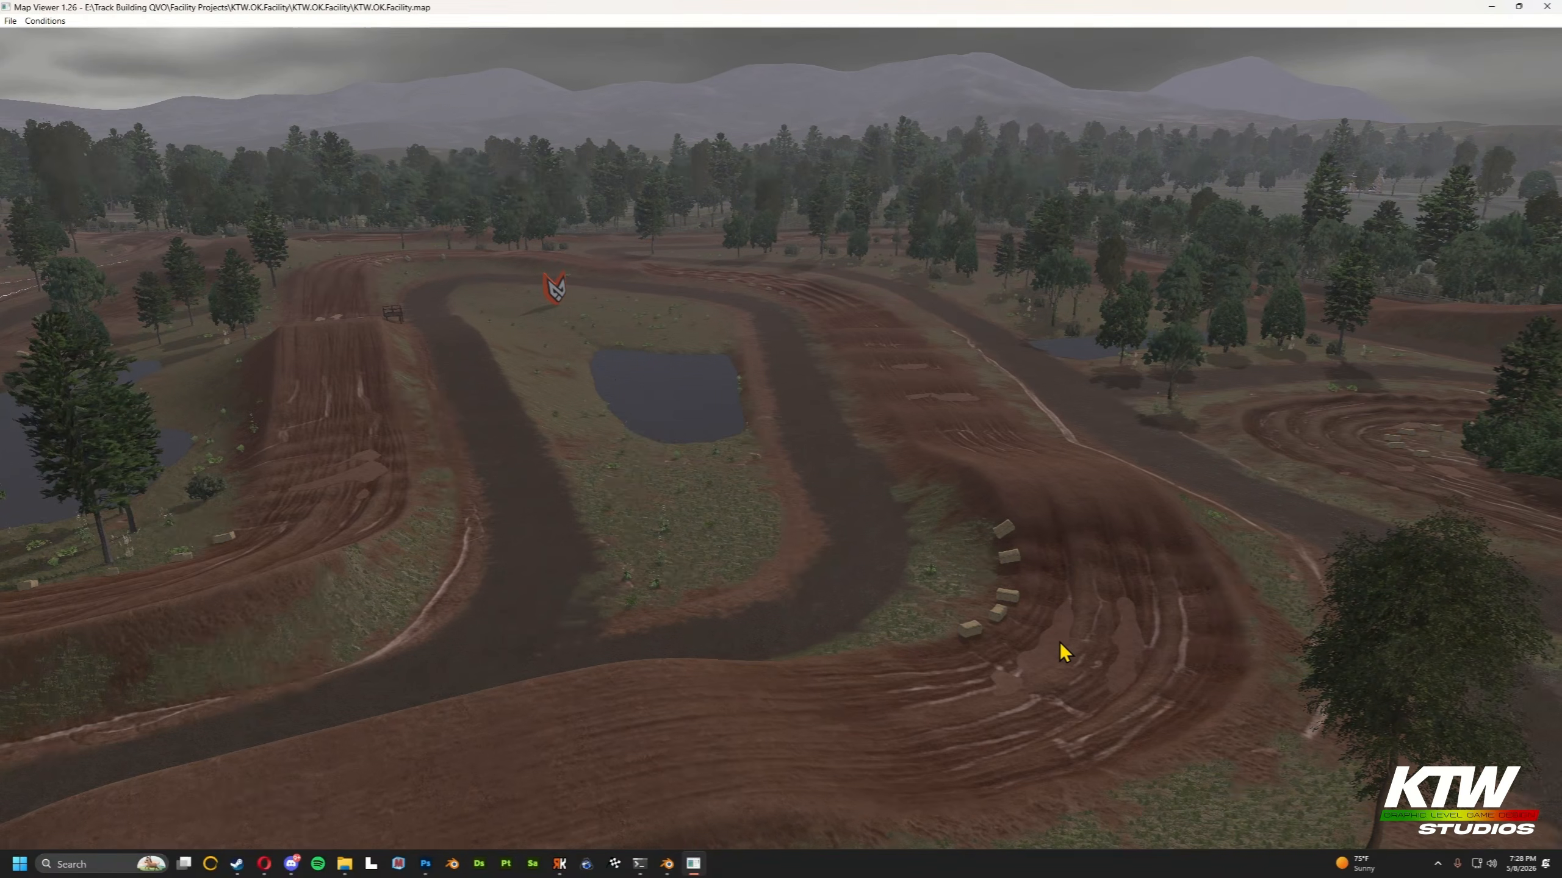
key(w)
drag(1059, 643, 1224, 557)
key(d)
key(w)
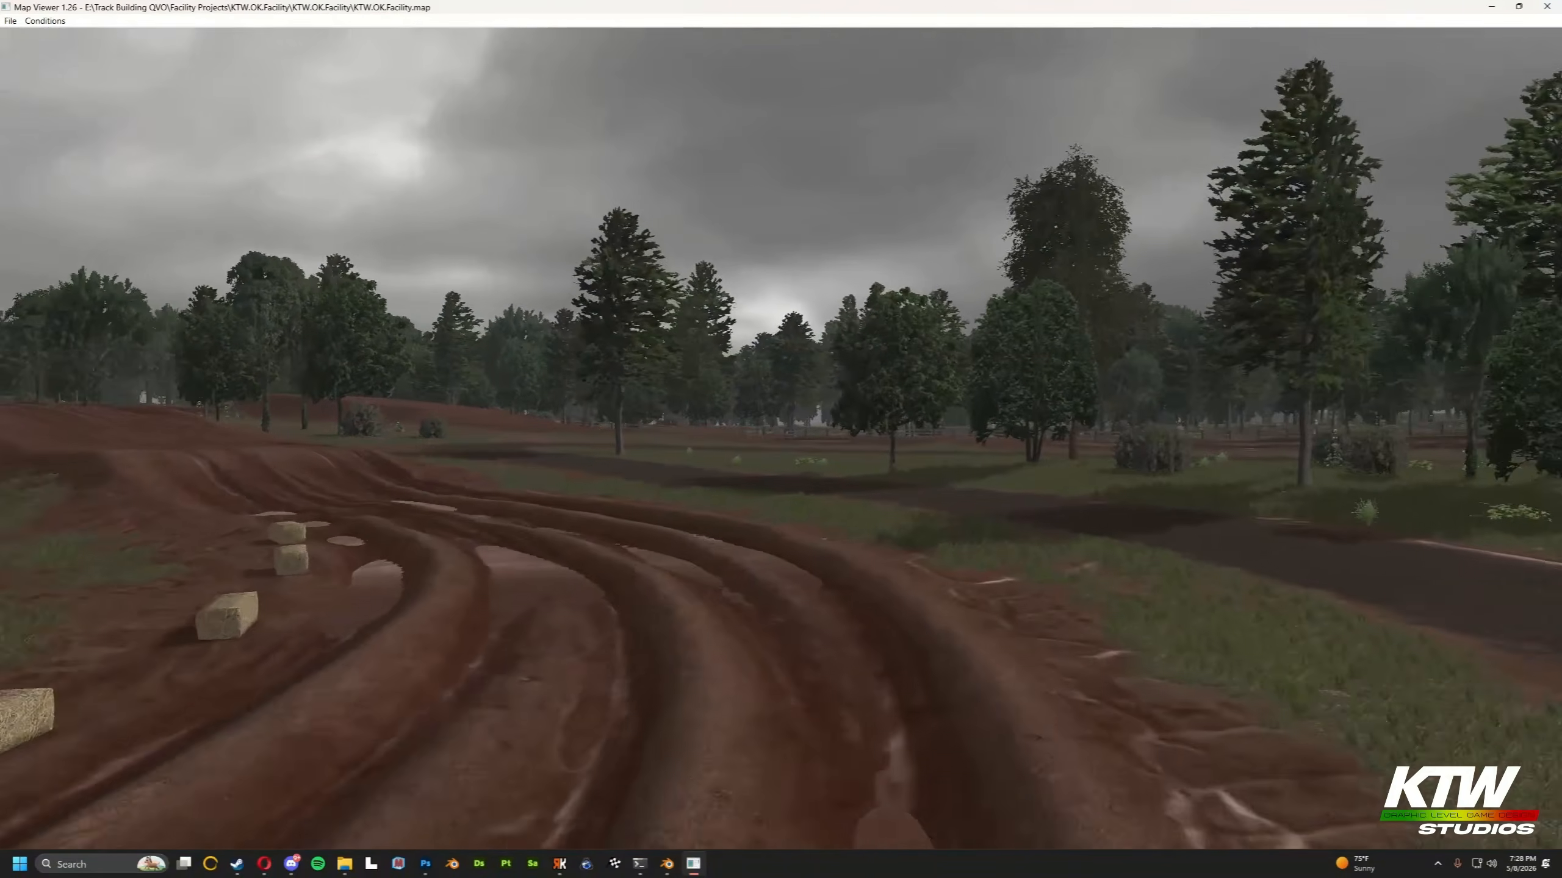
key(w)
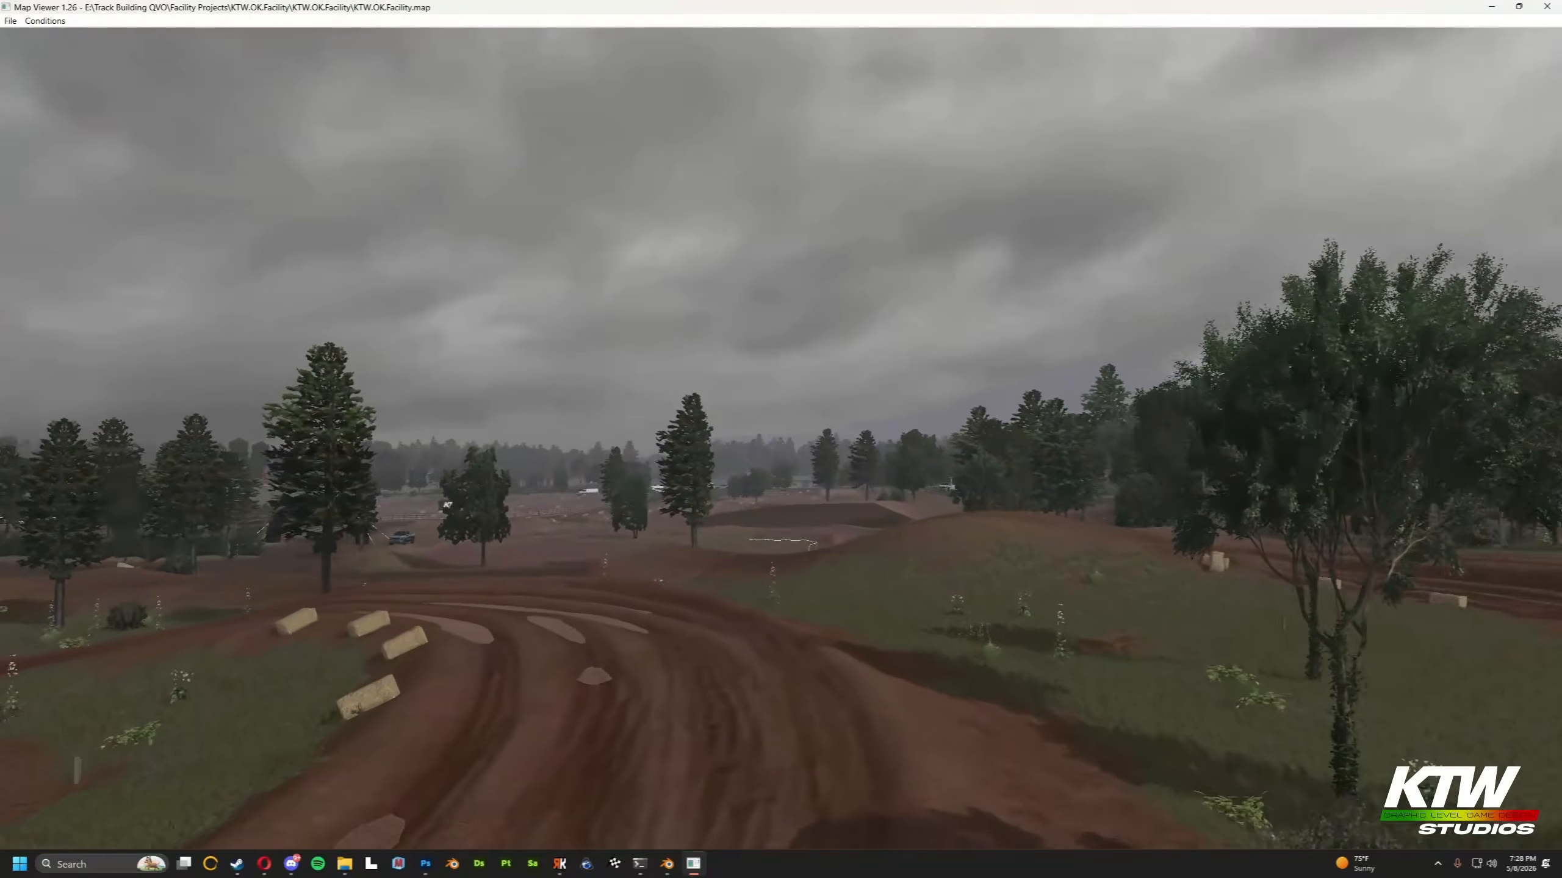
key(w)
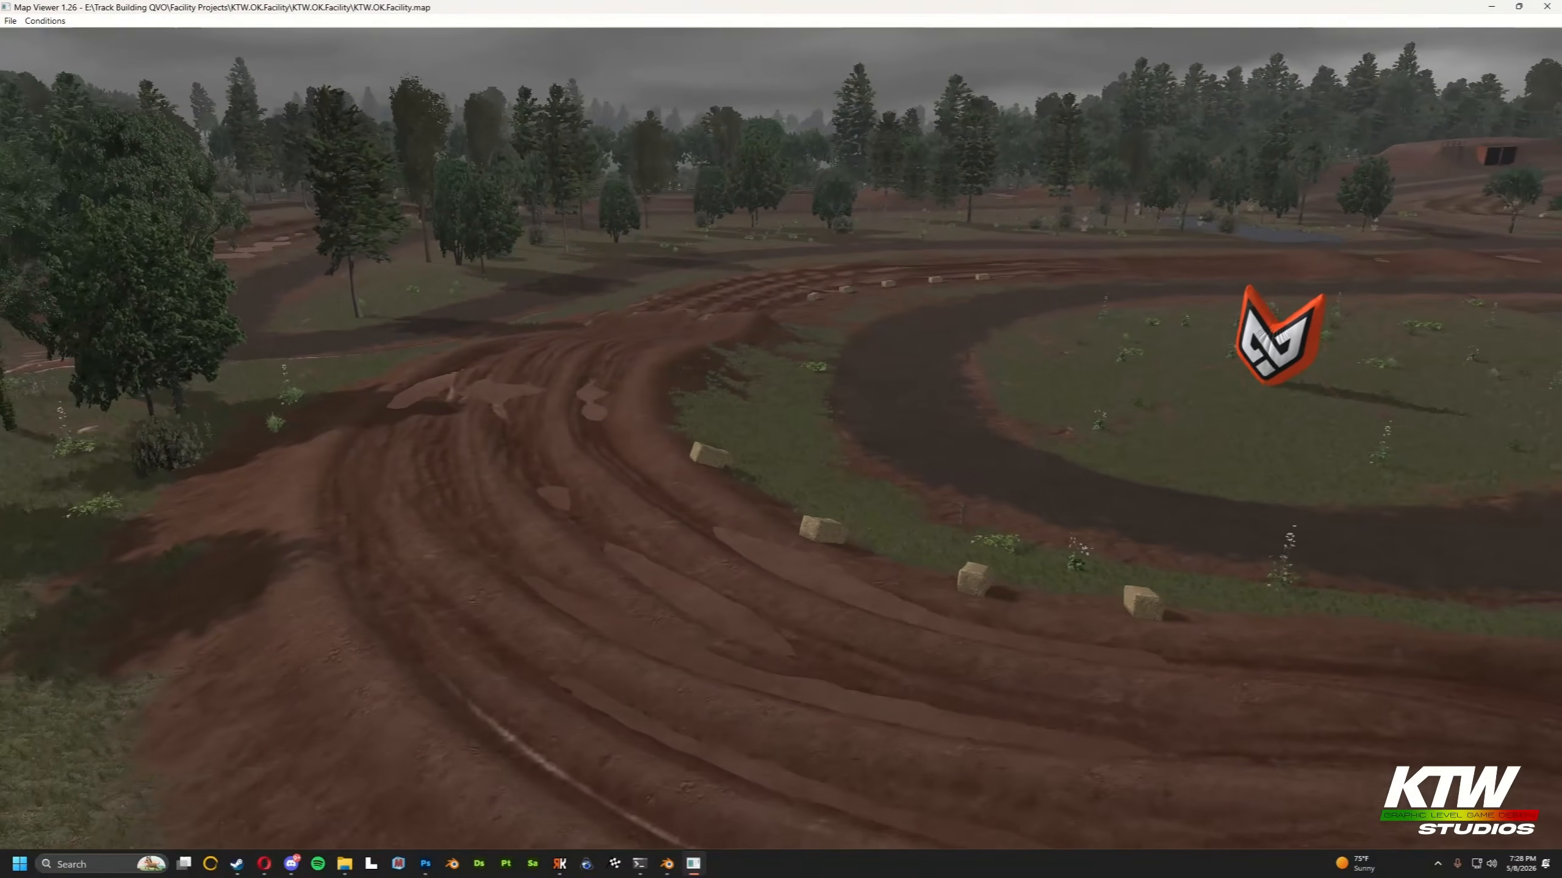
key(w)
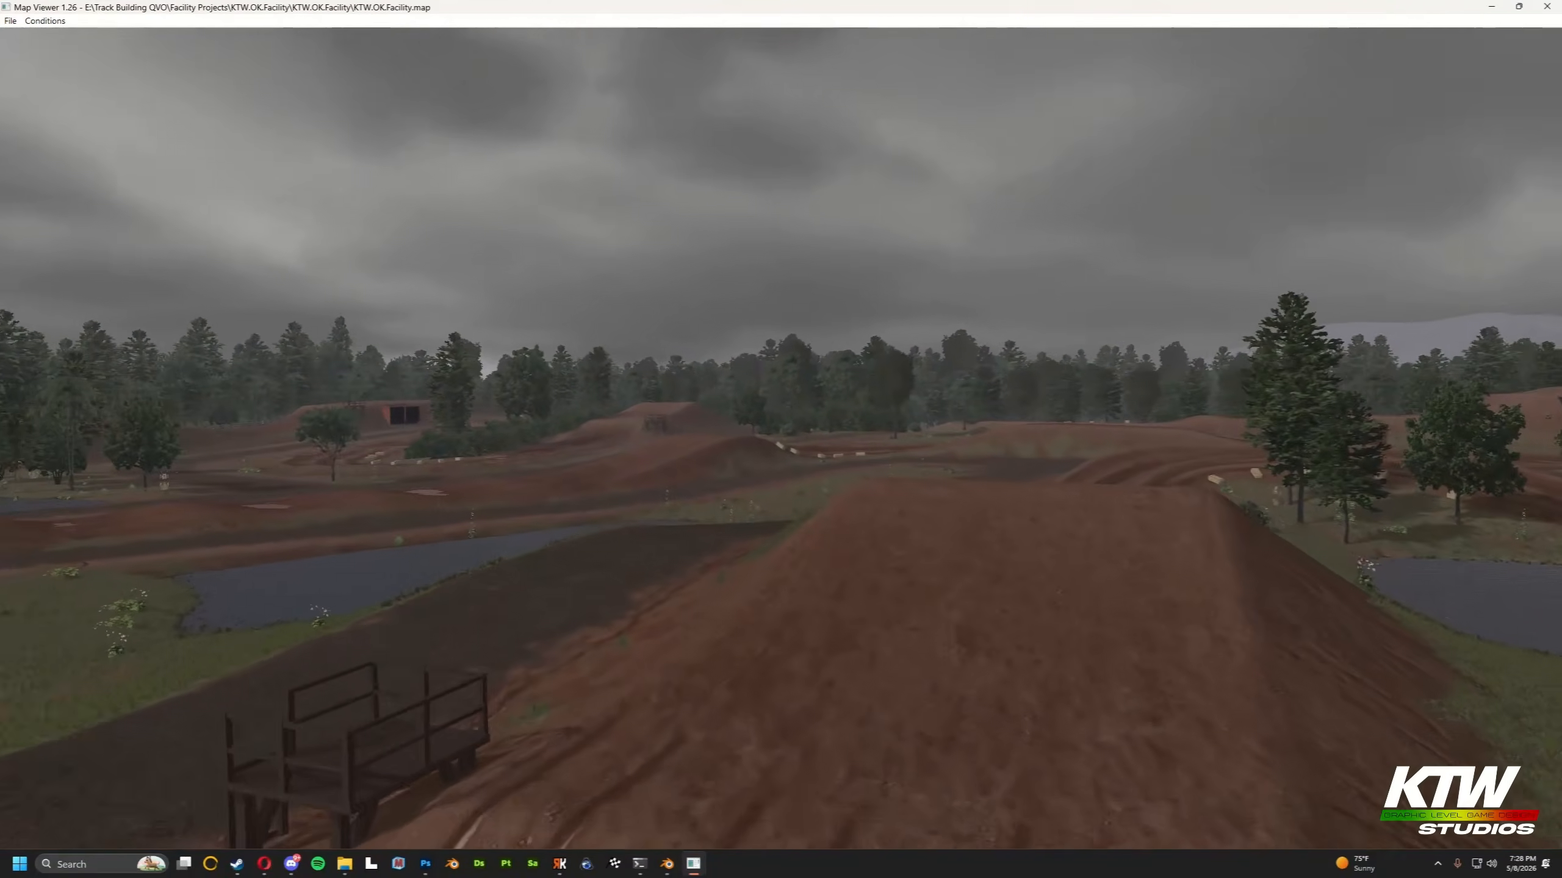
key(w)
key(s)
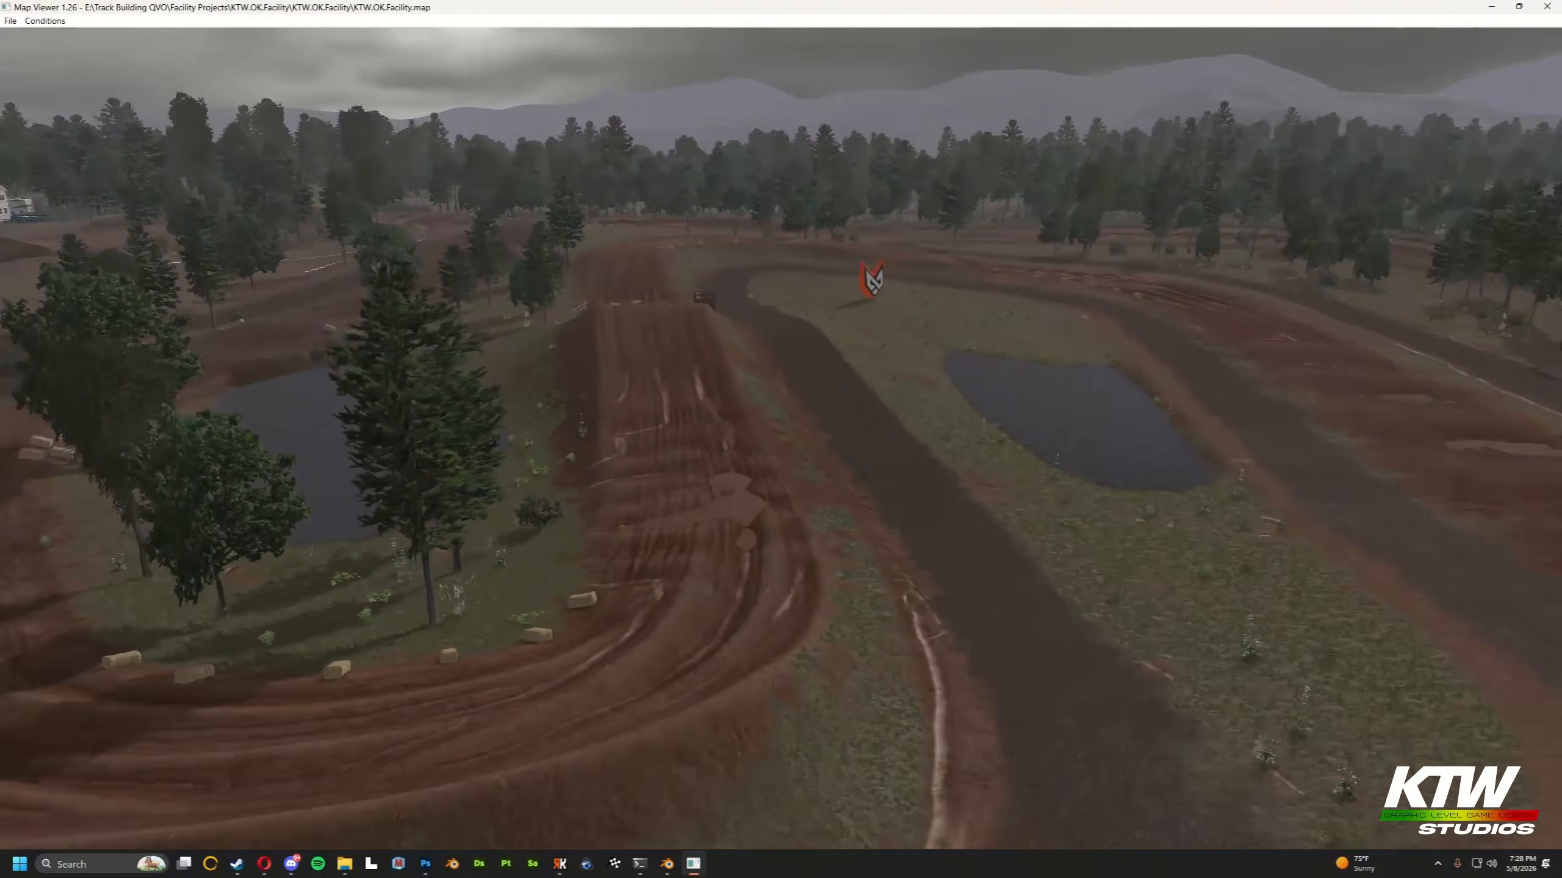
key(s)
key(w)
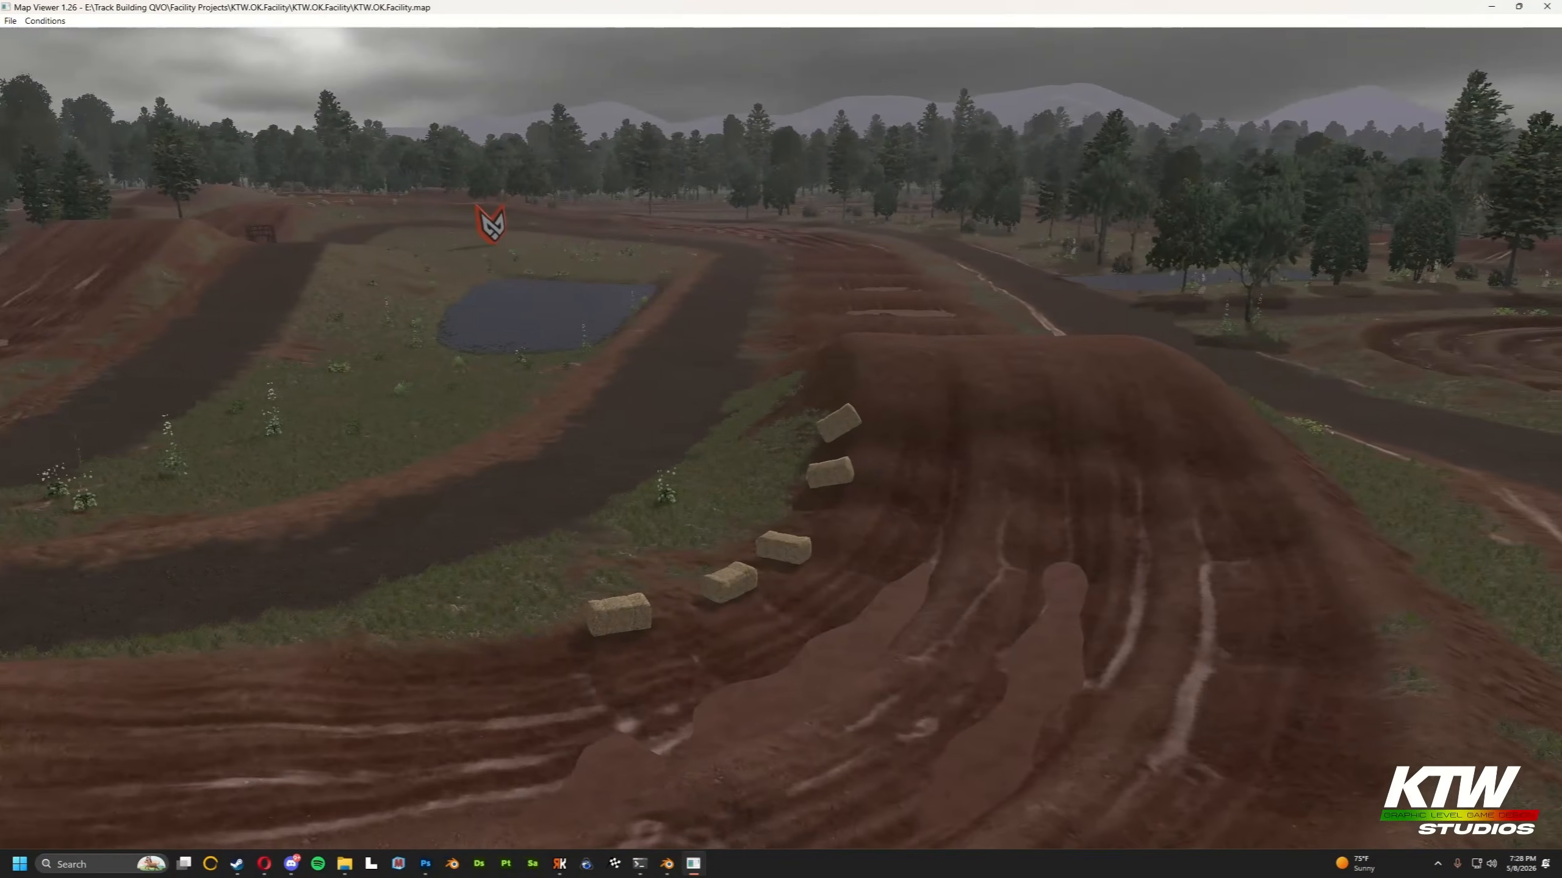
key(w)
key(s)
key(w)
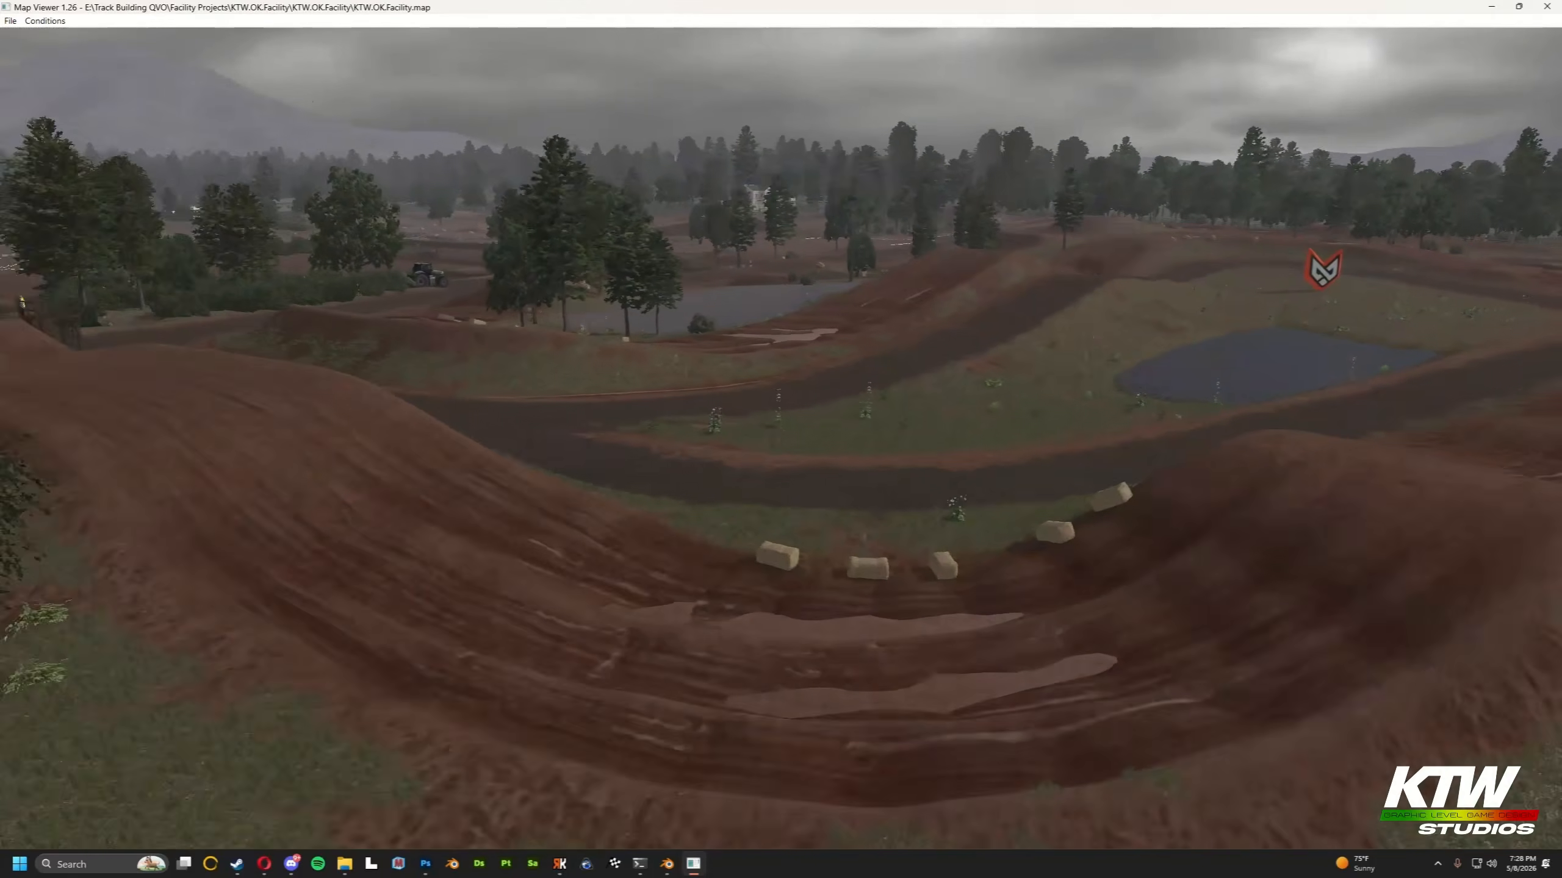
key(w)
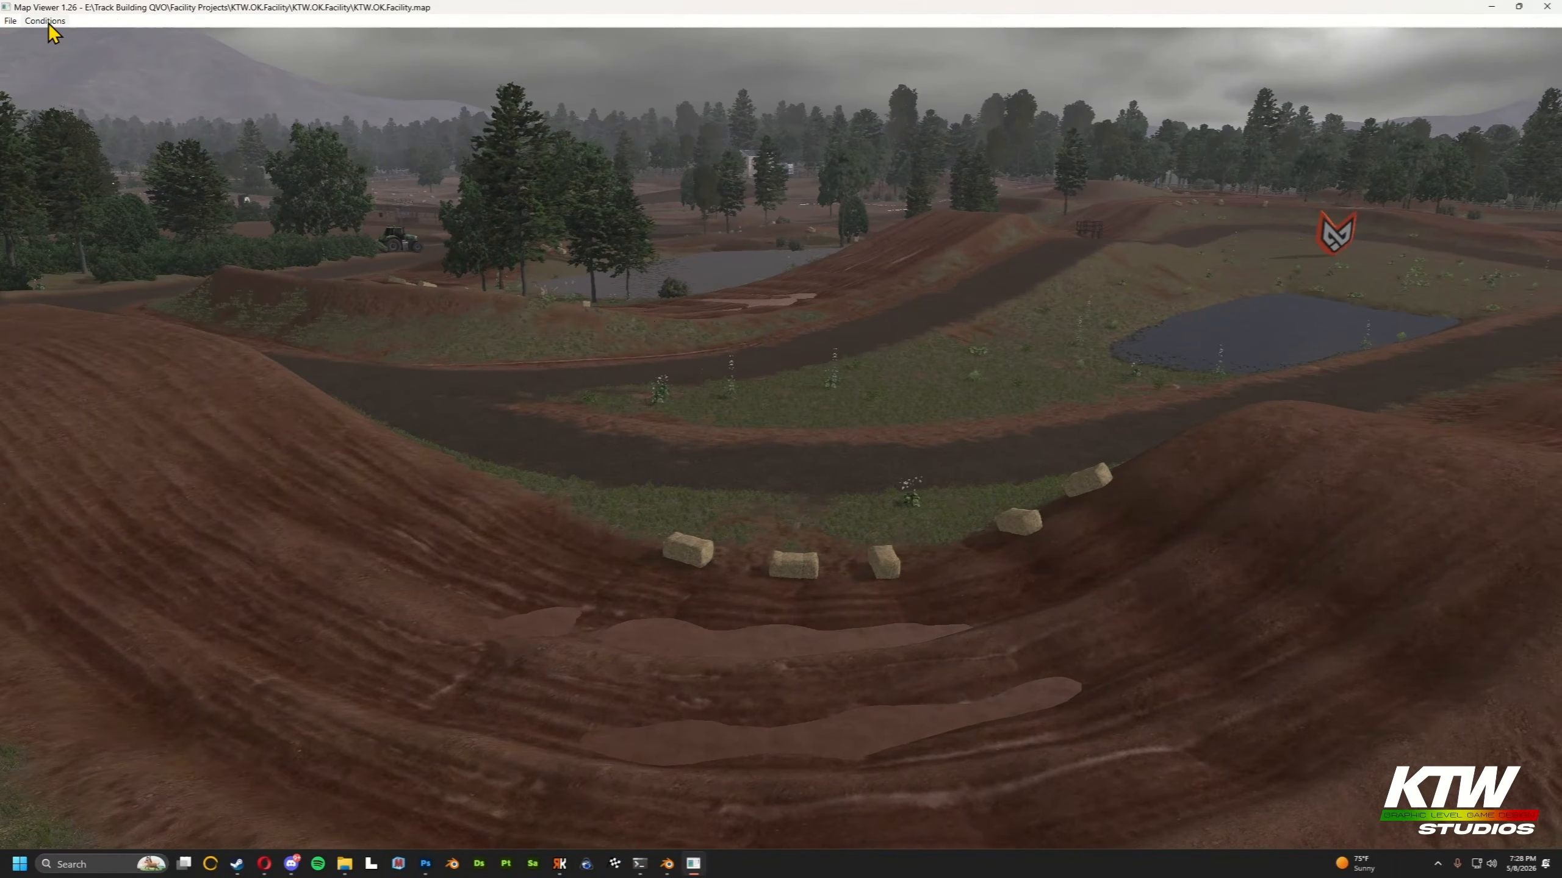
Compare the bermed corner in Sunny and Rainy conditions, and close the map viewer.
click(47, 21)
click(64, 47)
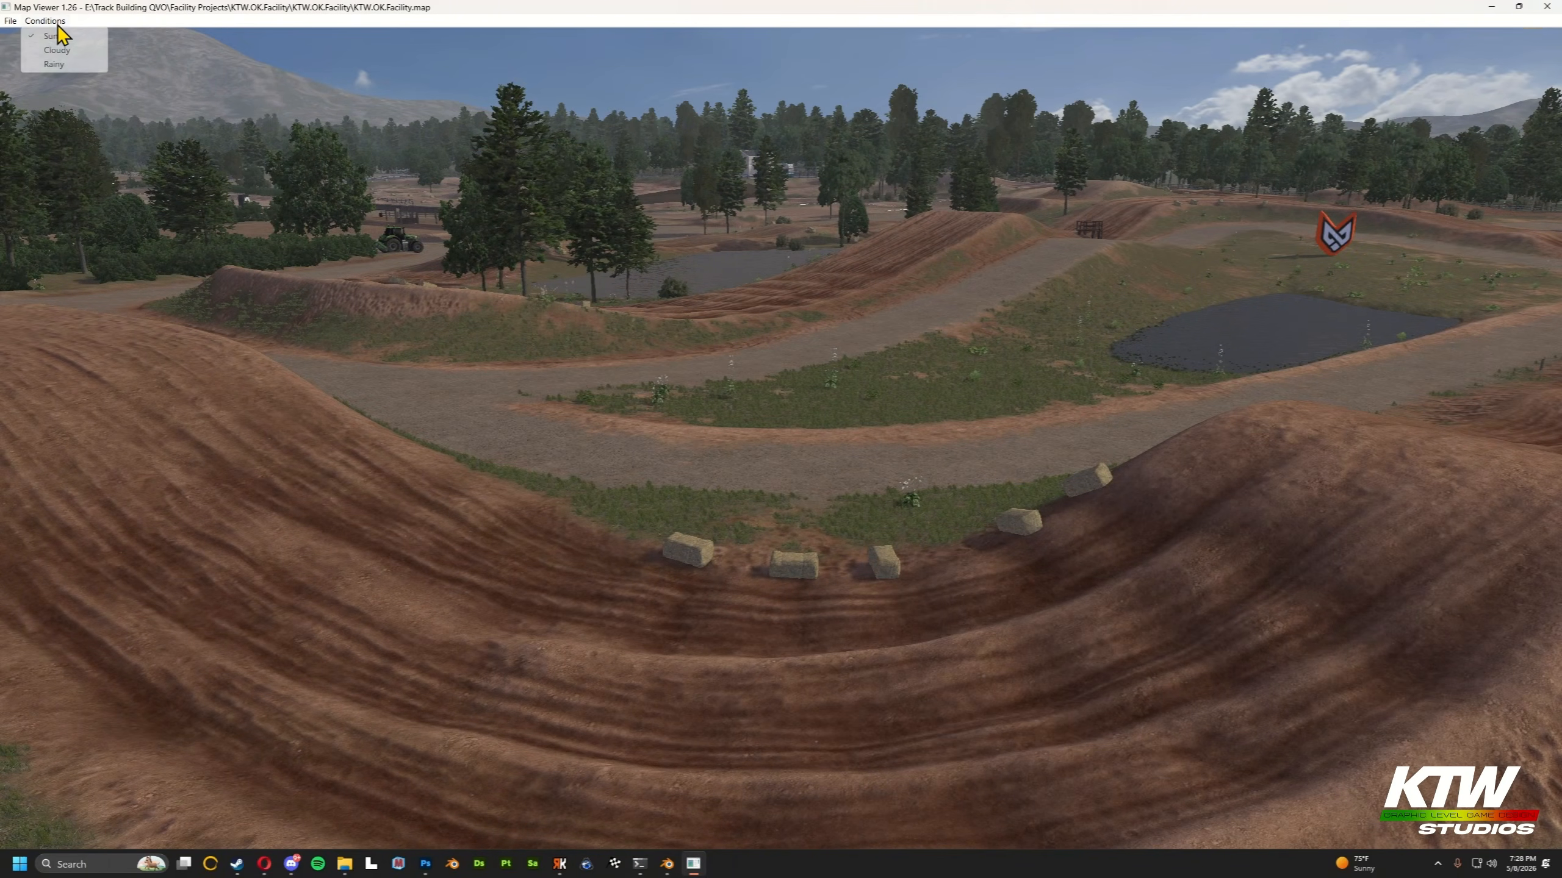
click(61, 62)
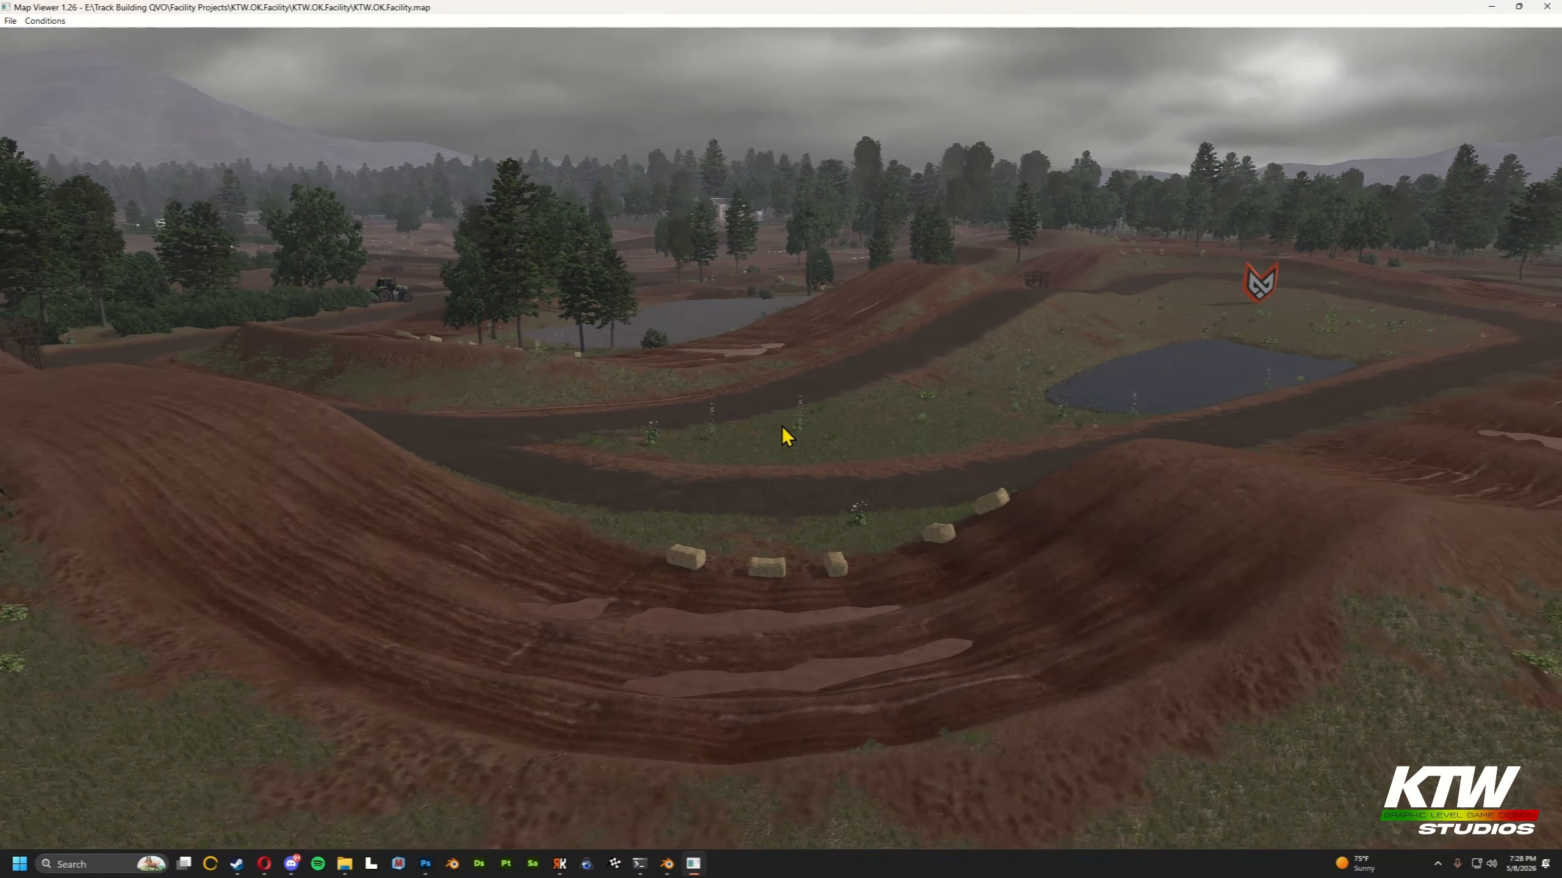
drag(945, 494, 1342, 92)
key(a)
click(1546, 7)
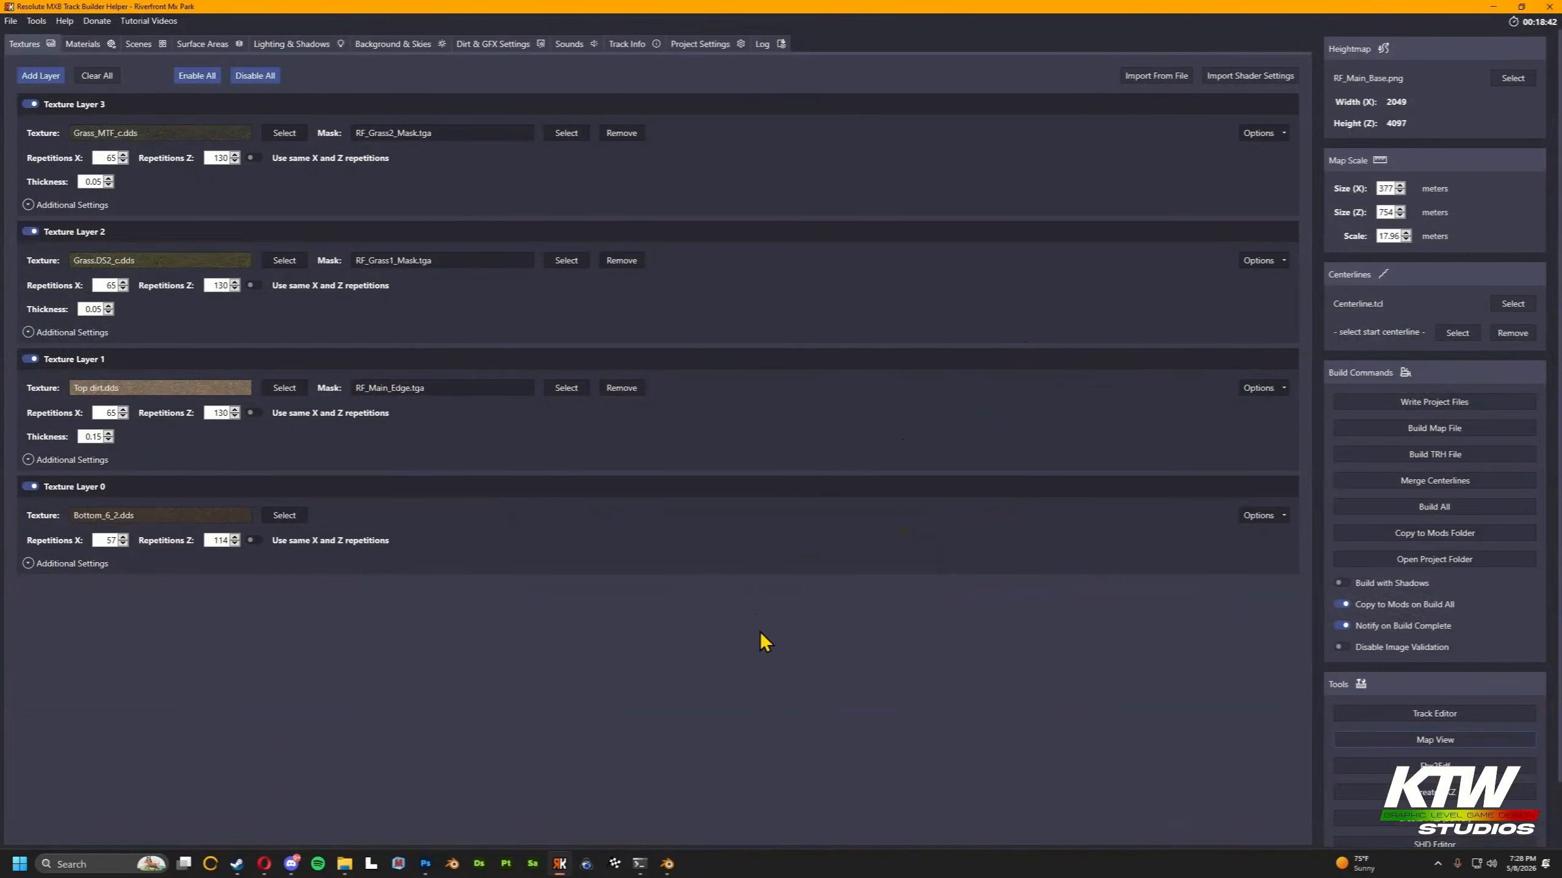
Switch to Blender, set the viewport to Solid shading and enlarge the 3D viewport over the lower editors.
click(668, 863)
scroll(649, 296, down, 8)
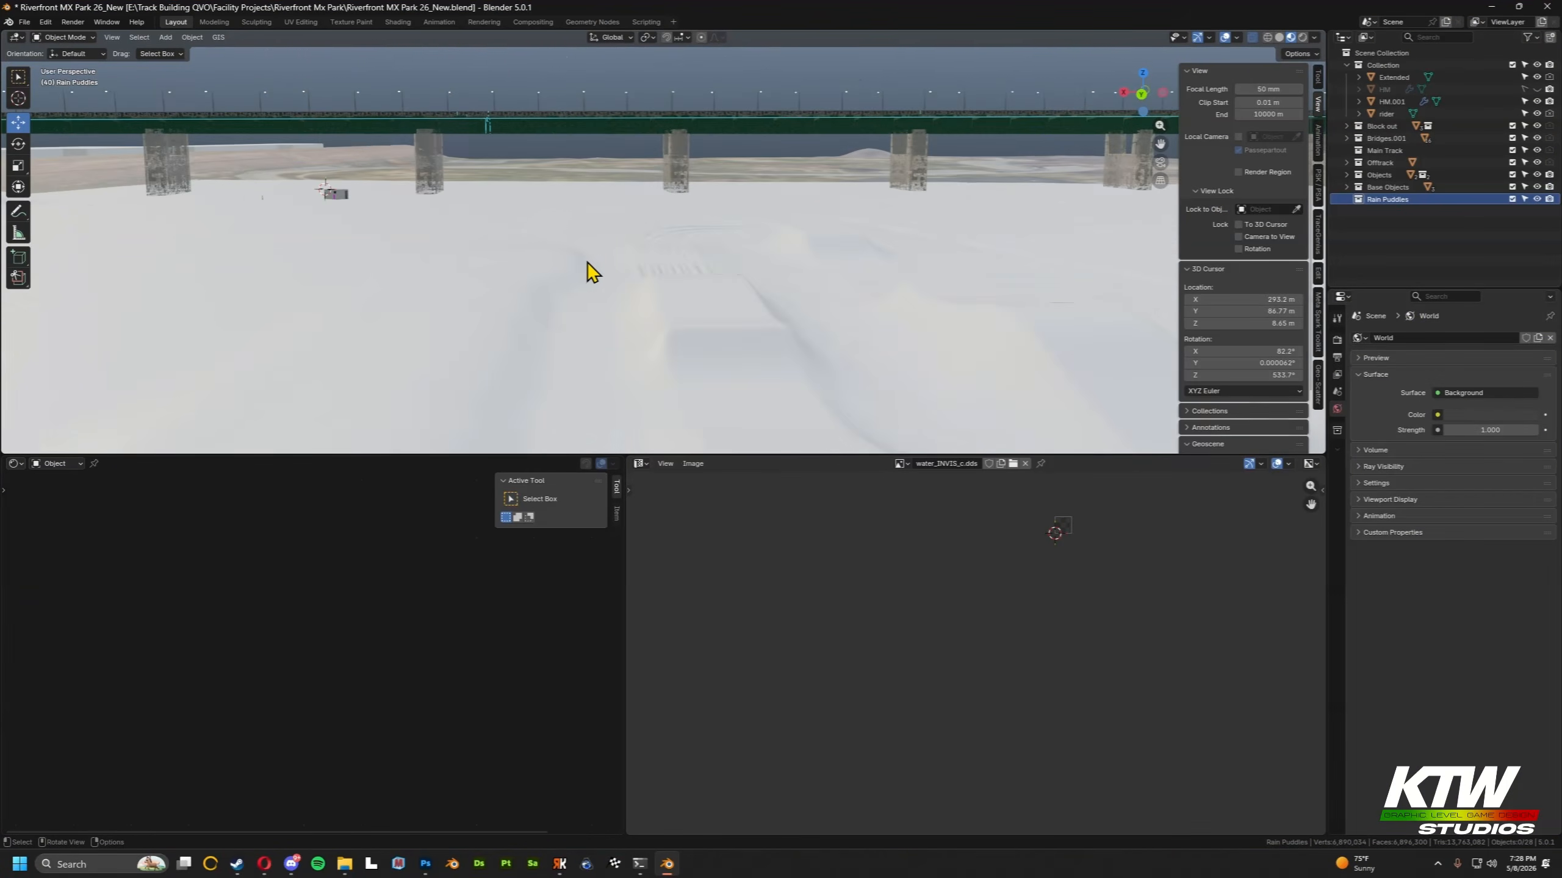
middle_drag(561, 249, 735, 283)
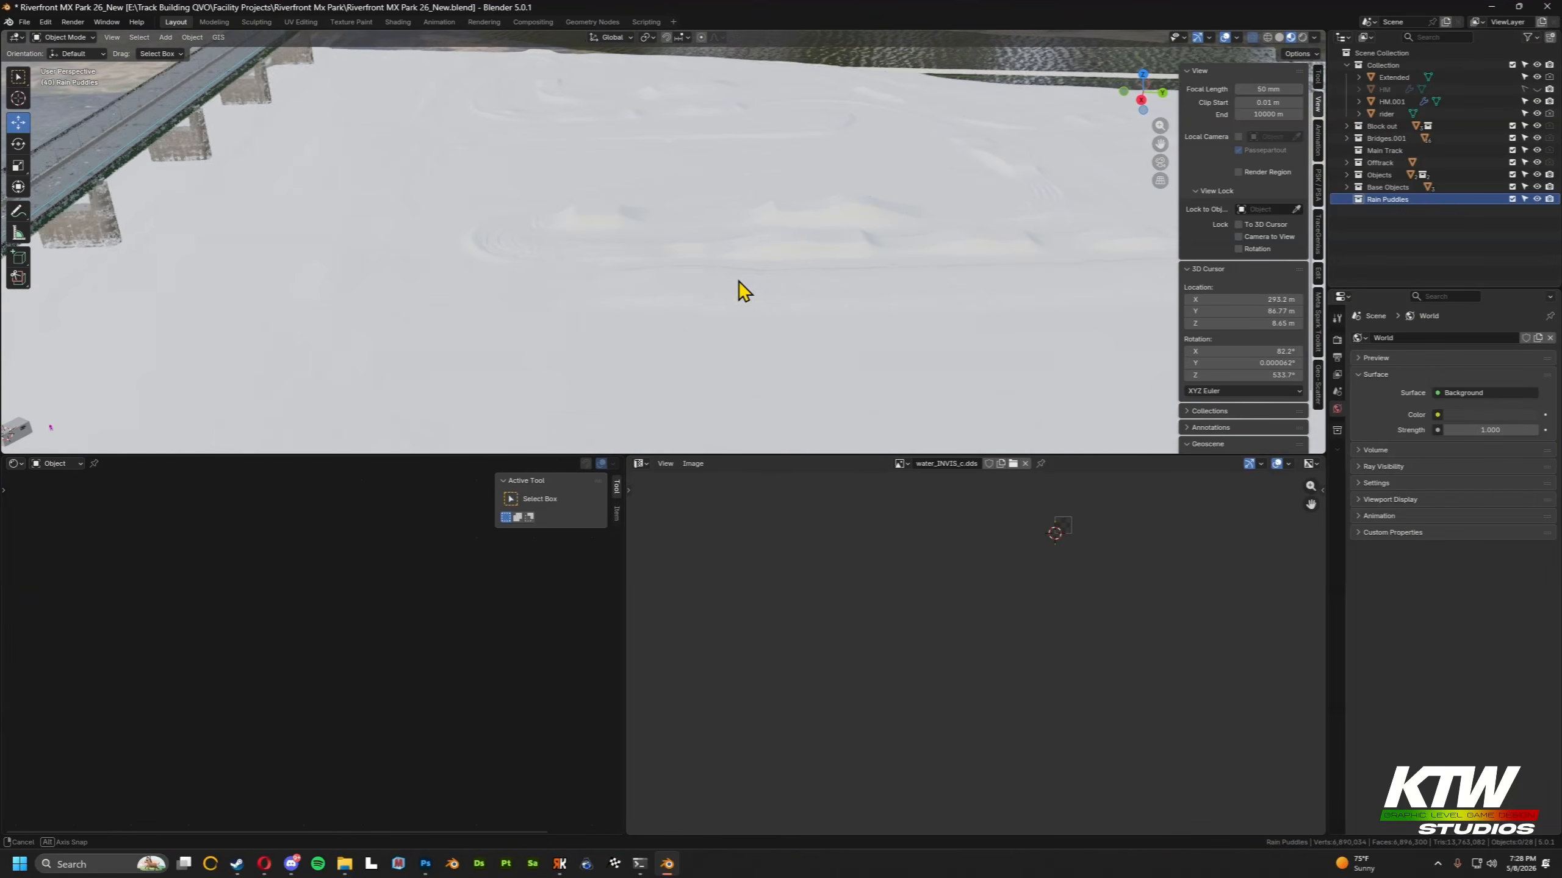
click(1279, 38)
mouse_move(793, 454)
mouse_down()
mouse_move(856, 687)
mouse_move(849, 821)
mouse_up()
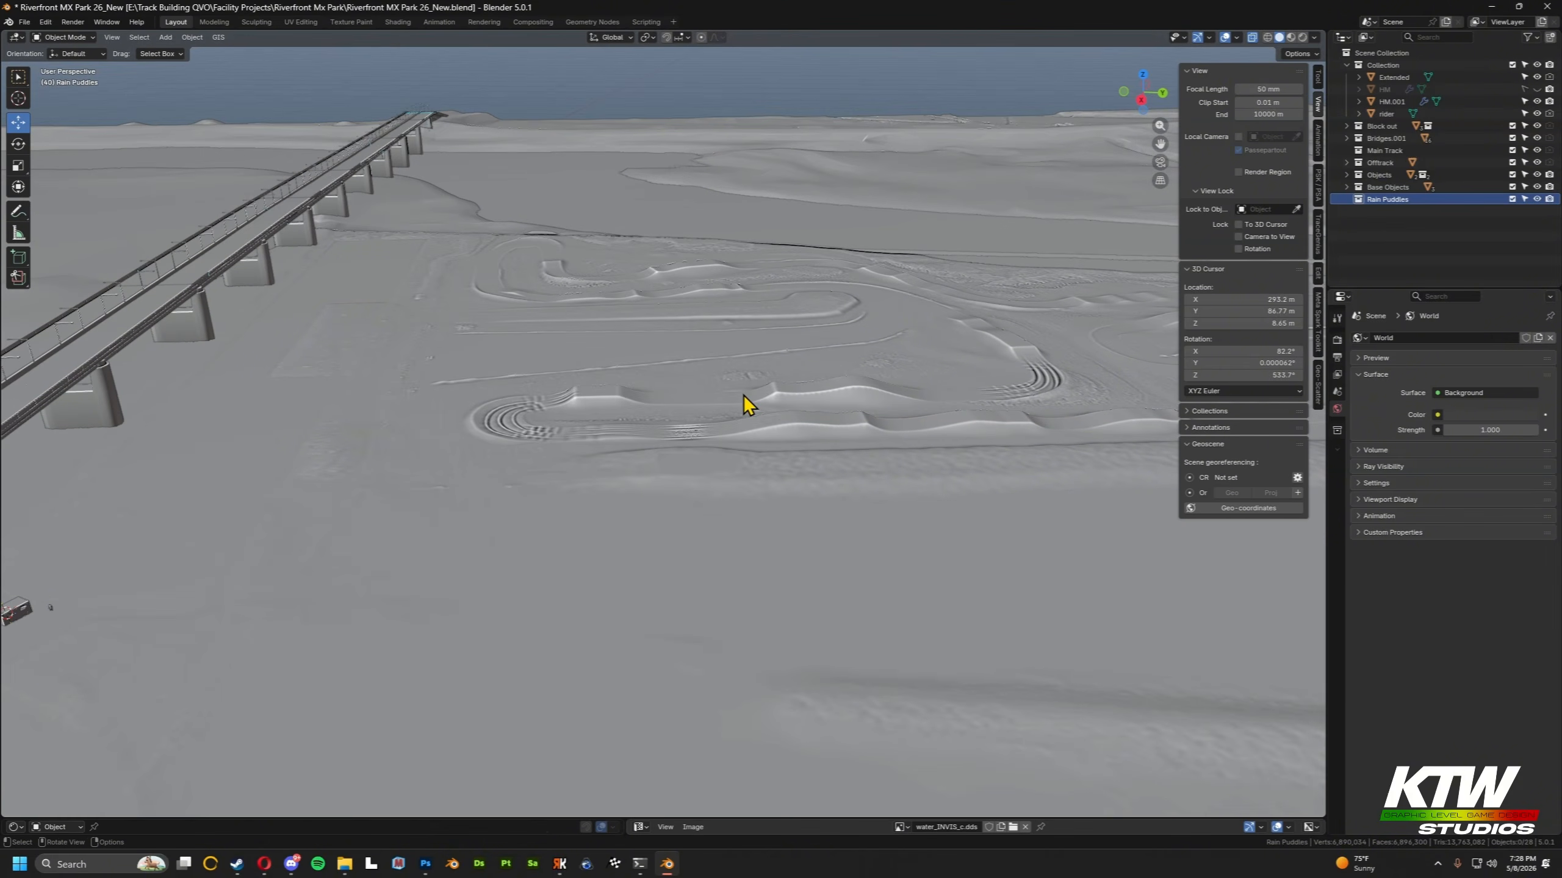
Place the 3D cursor on the rutted track section in top view and add a mesh plane there.
key(KP_7)
scroll(714, 474, up, 8)
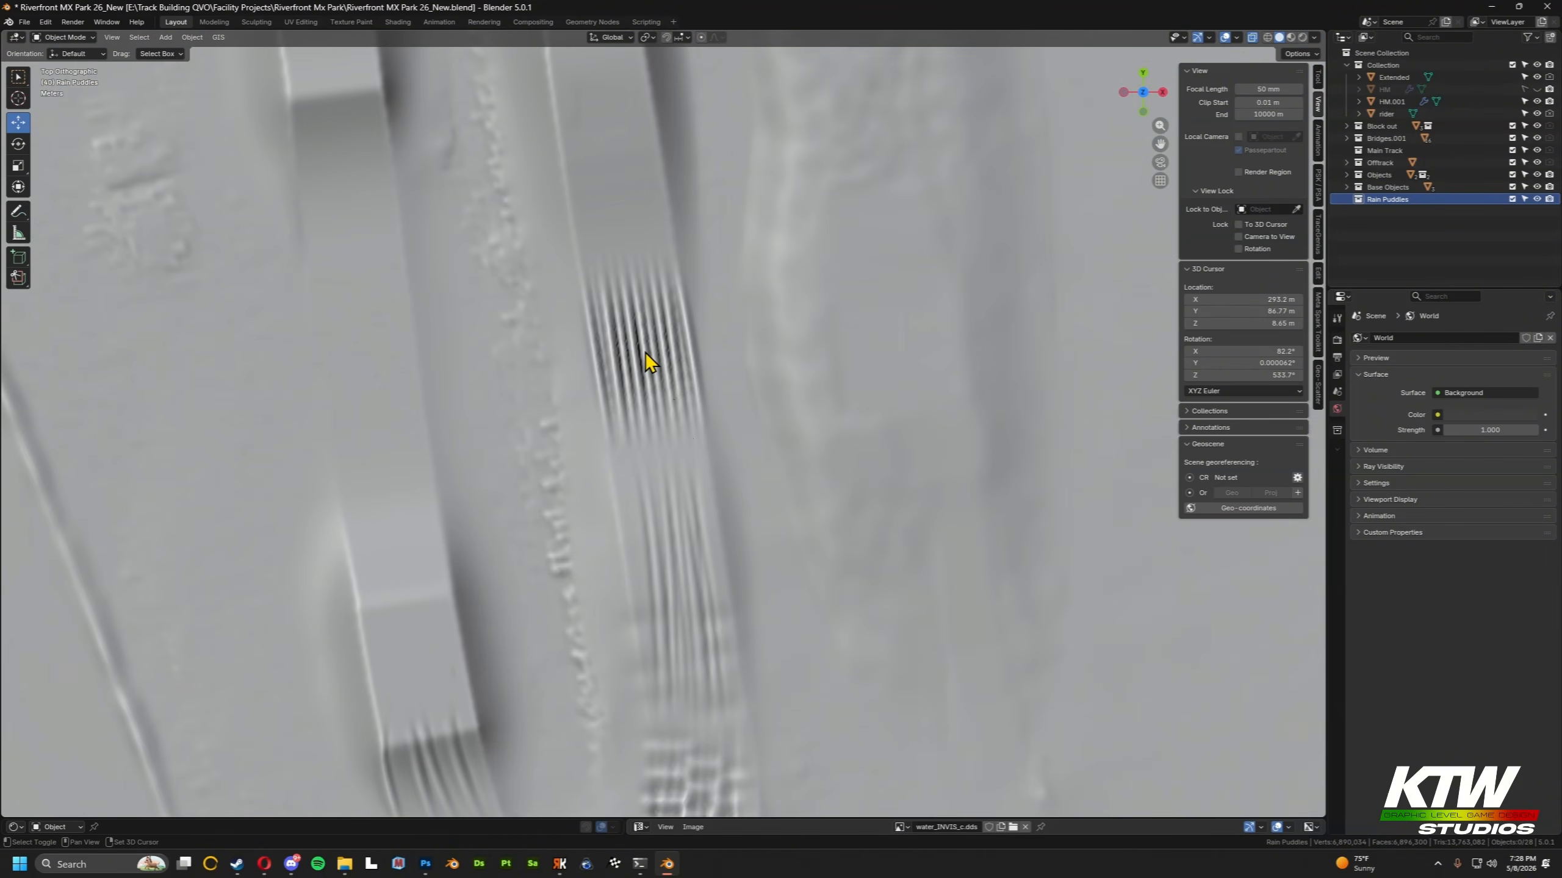
key(shift+a)
mouse_move(671, 381)
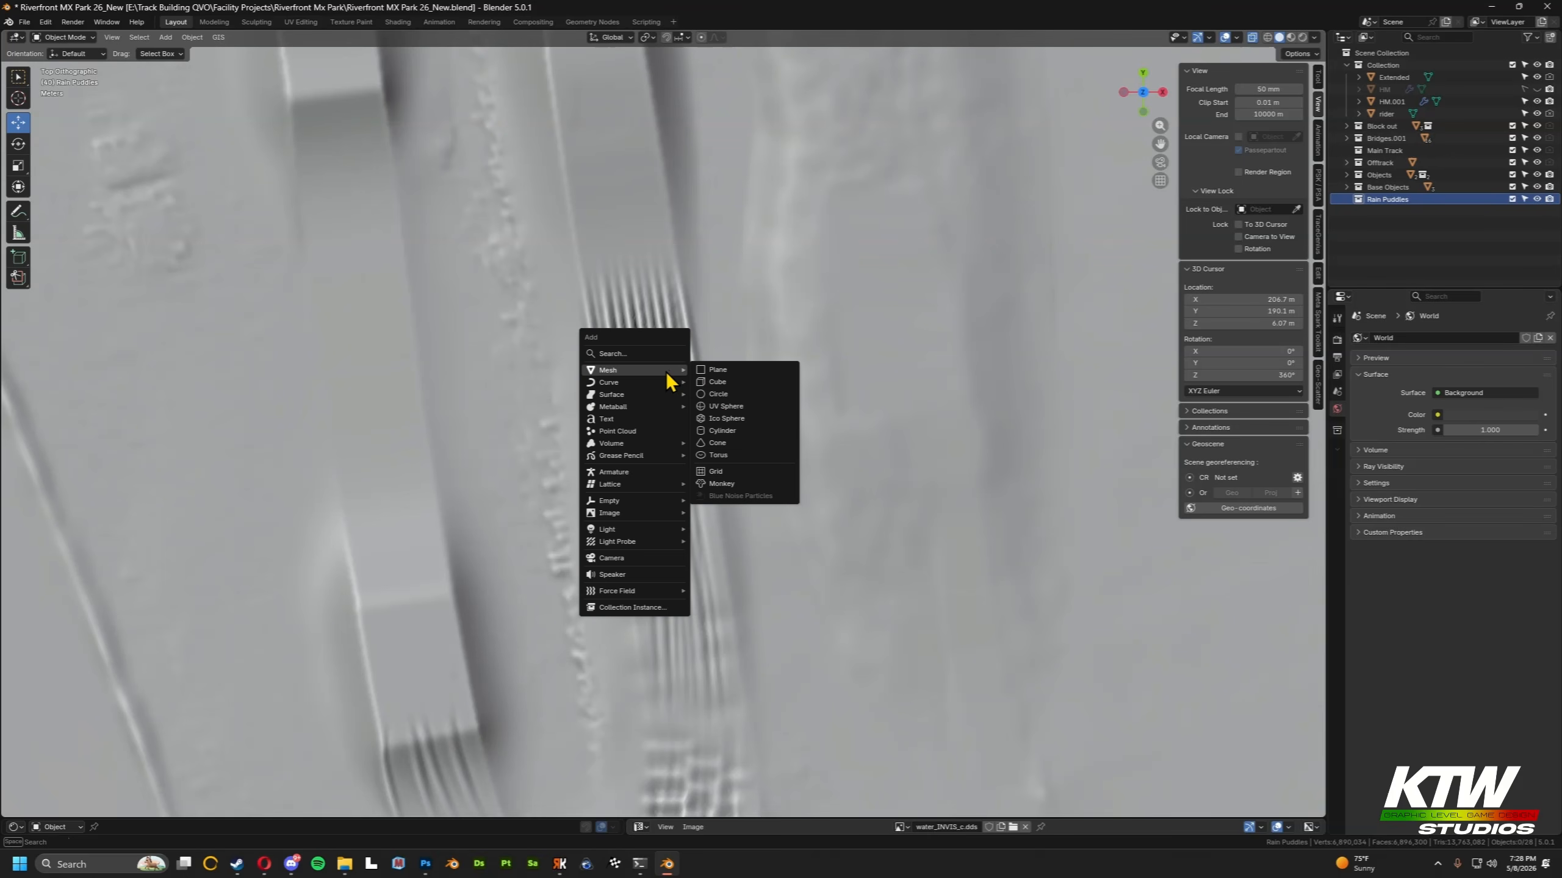
click(715, 370)
scroll(700, 376, up, 4)
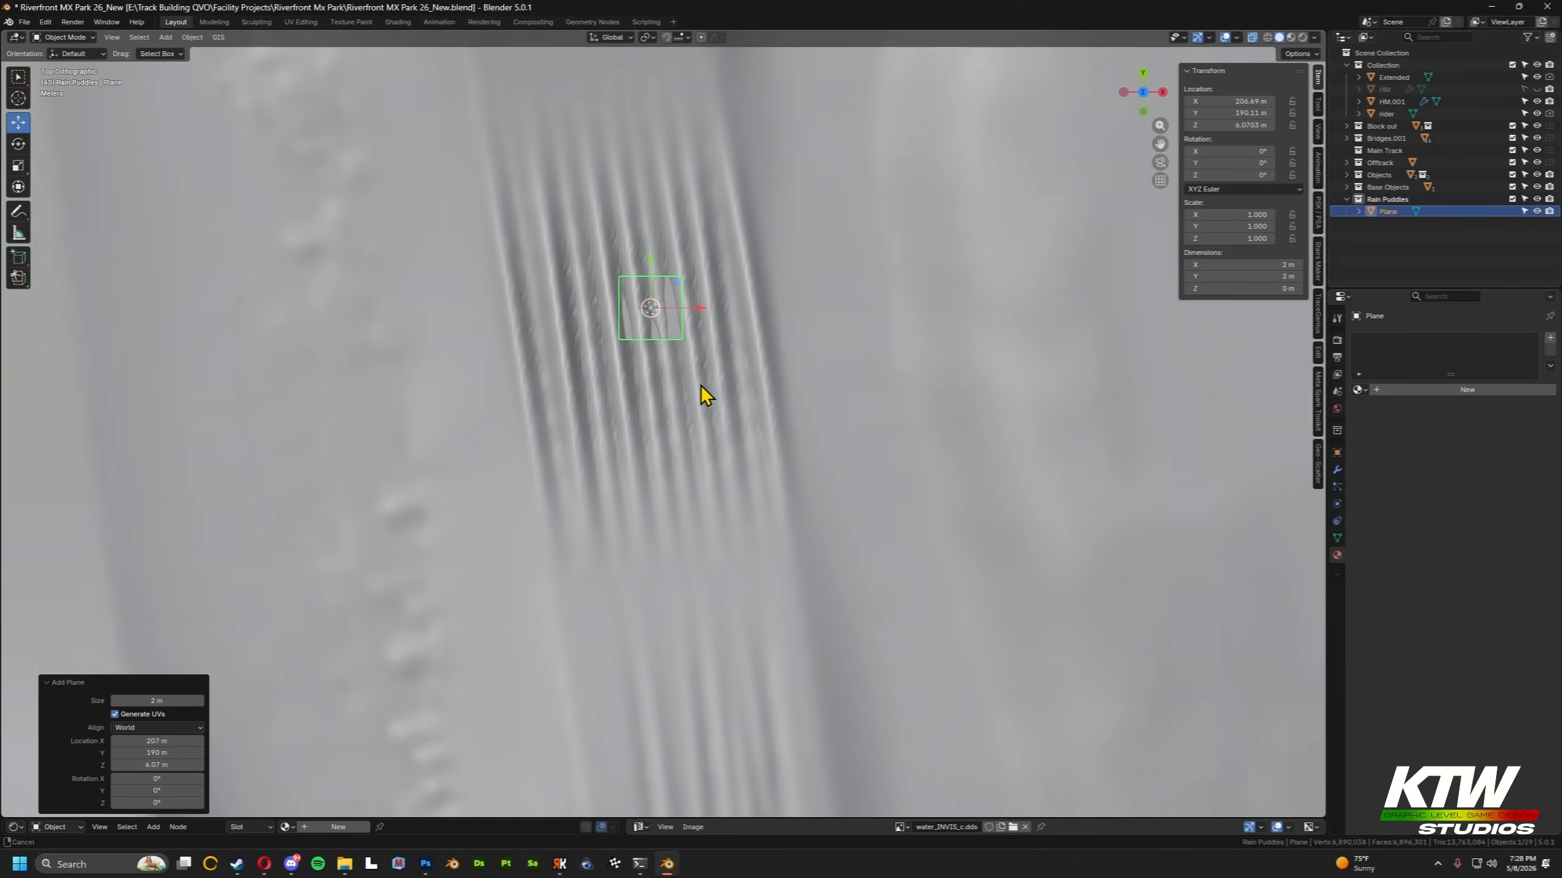
Enlarge the plane to a scale of about 3.84 and rotate it 10° around Z to follow the ruts.
key(g)
click(917, 412)
key(r)
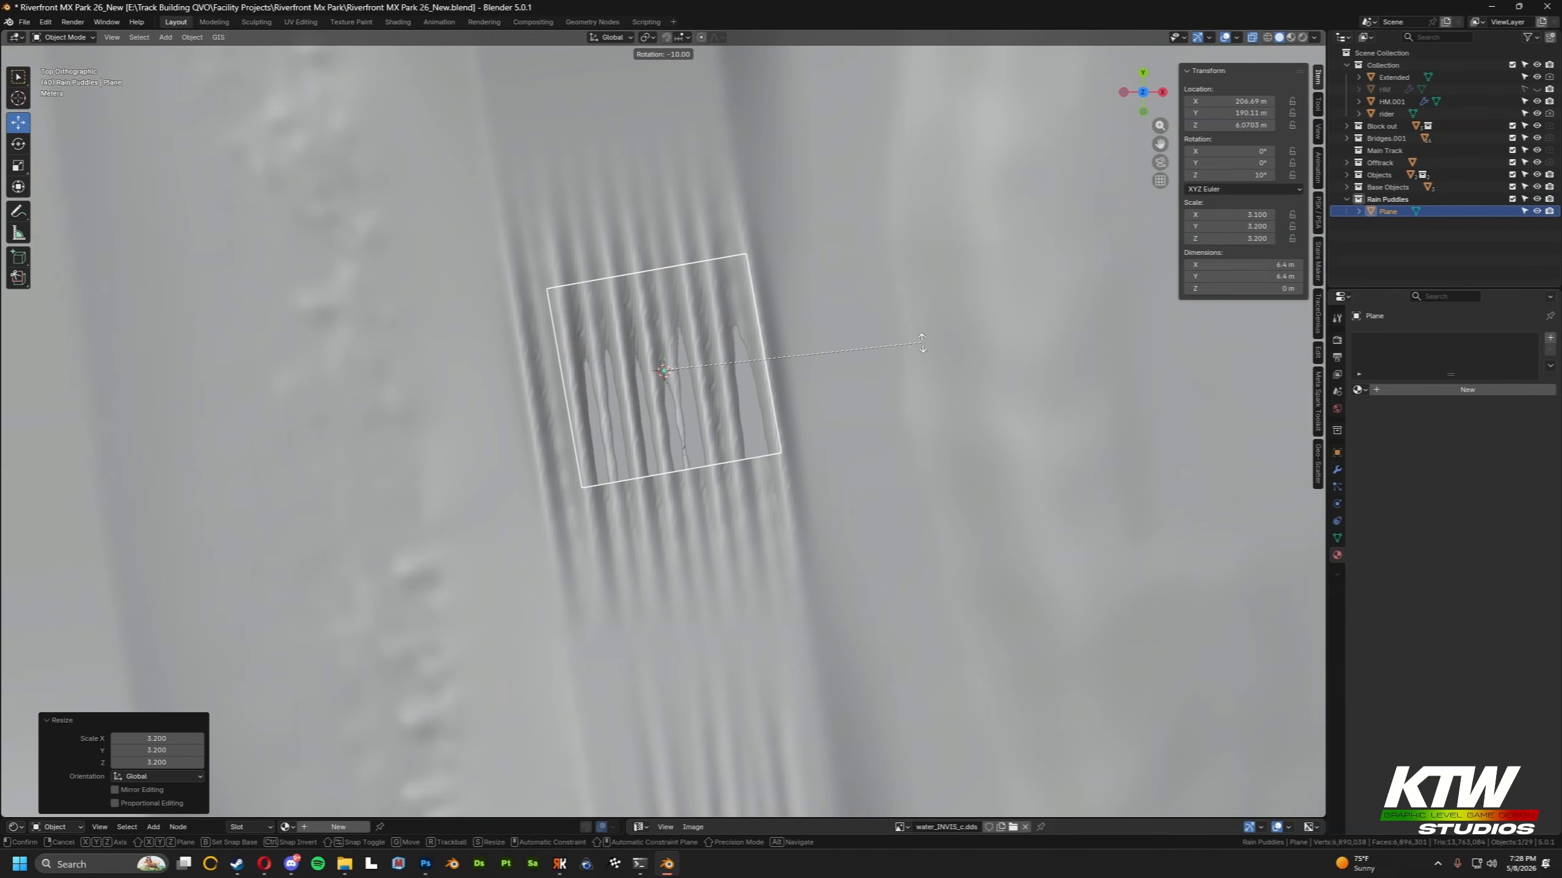
click(917, 360)
key(s)
click(926, 377)
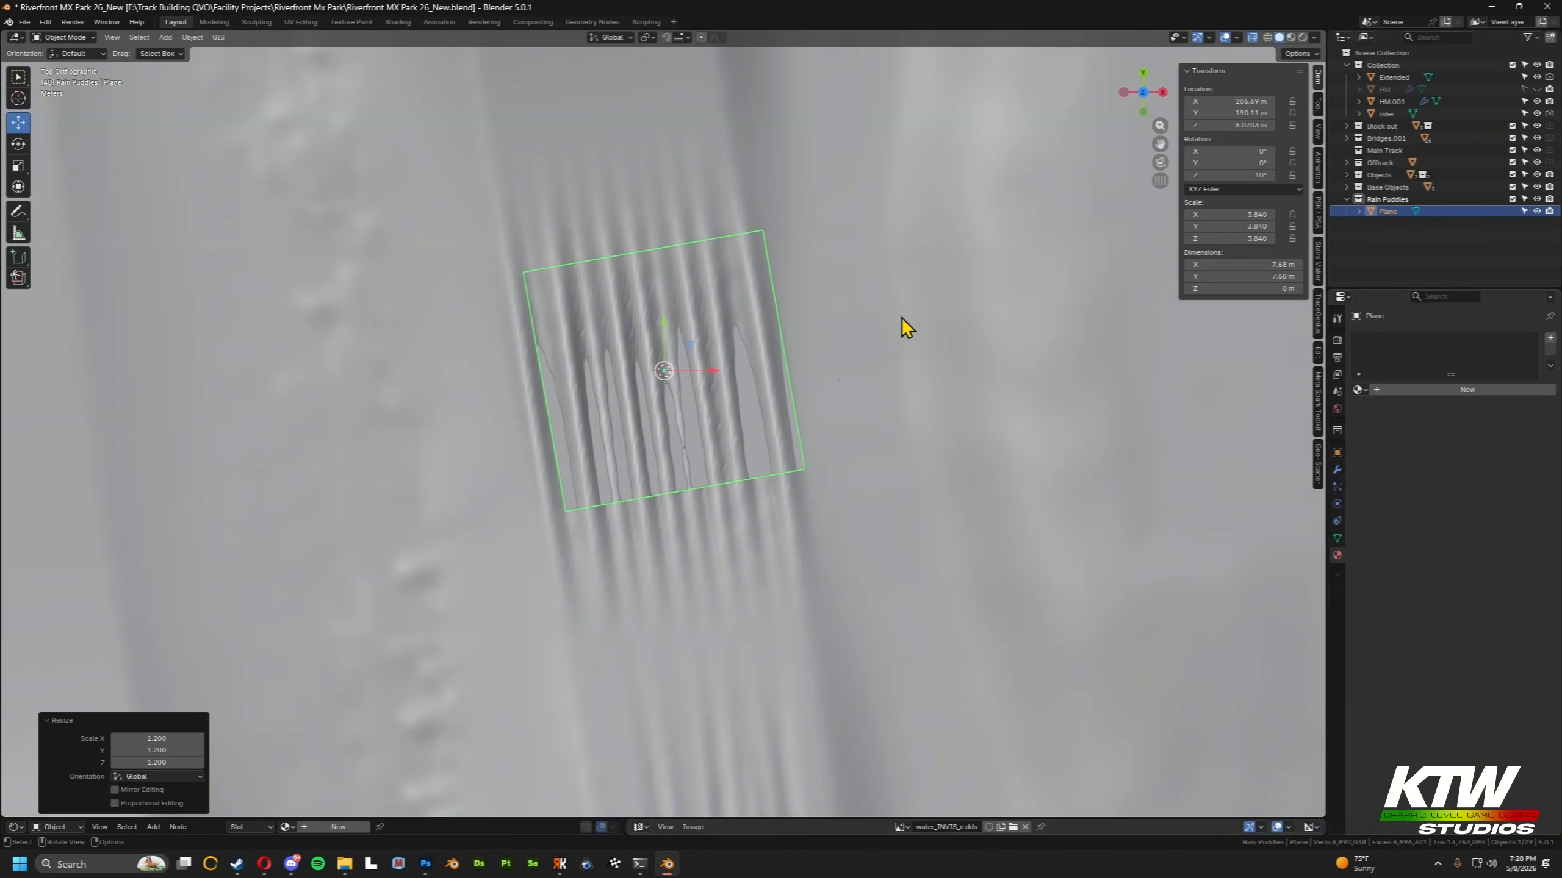
Refine the plane's fit over the ruts with Z rotation about 8.77°, an X shift of about -0.61 m and scale about 3.69.
key(r)
click(910, 322)
key(g)
key(x)
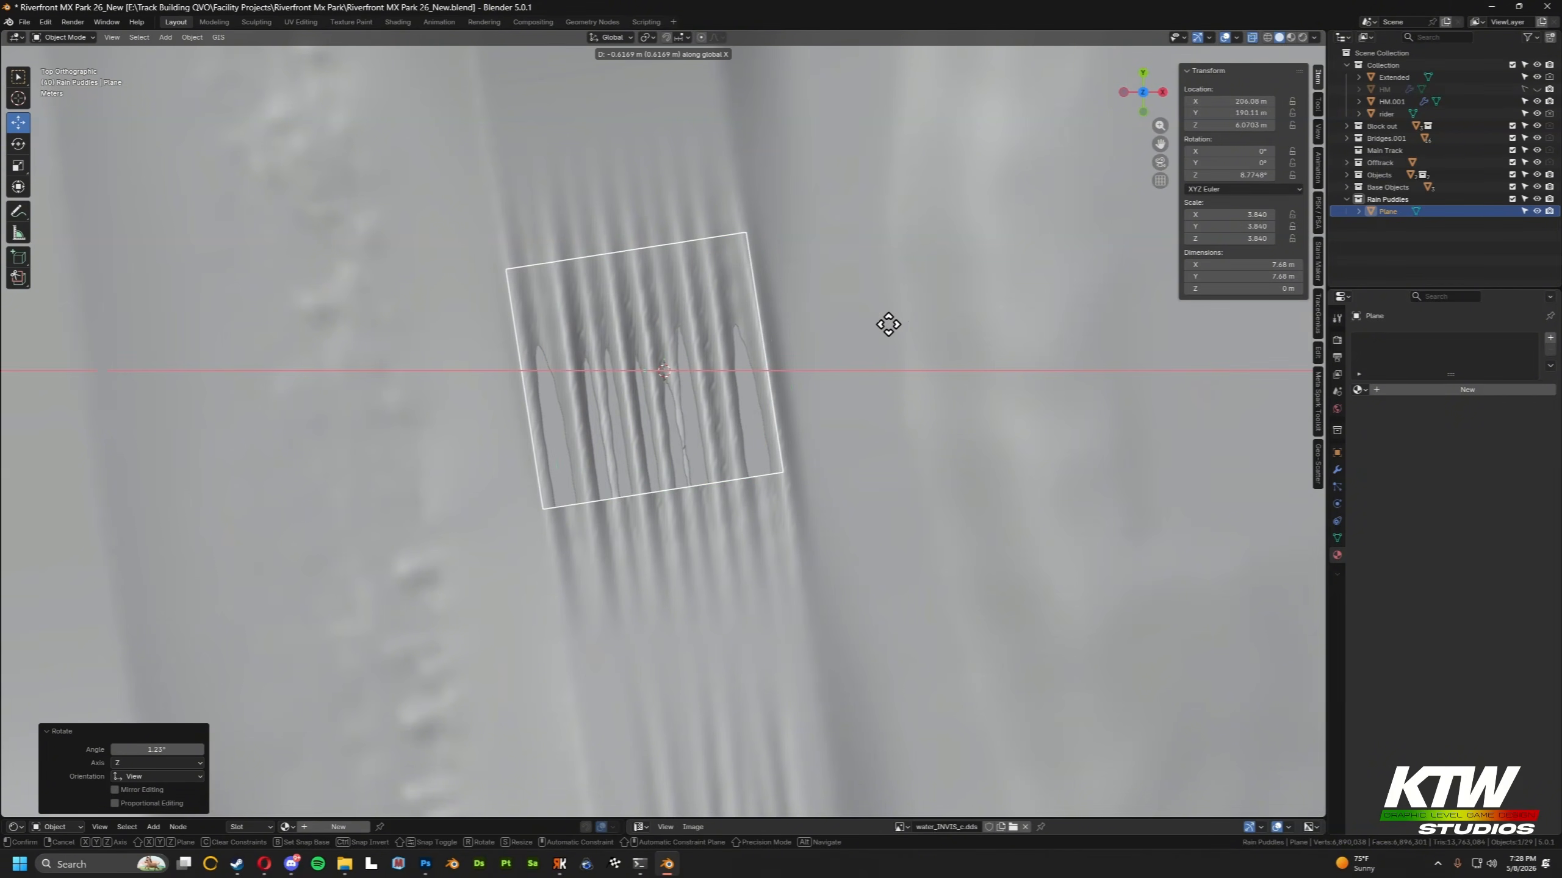
click(889, 323)
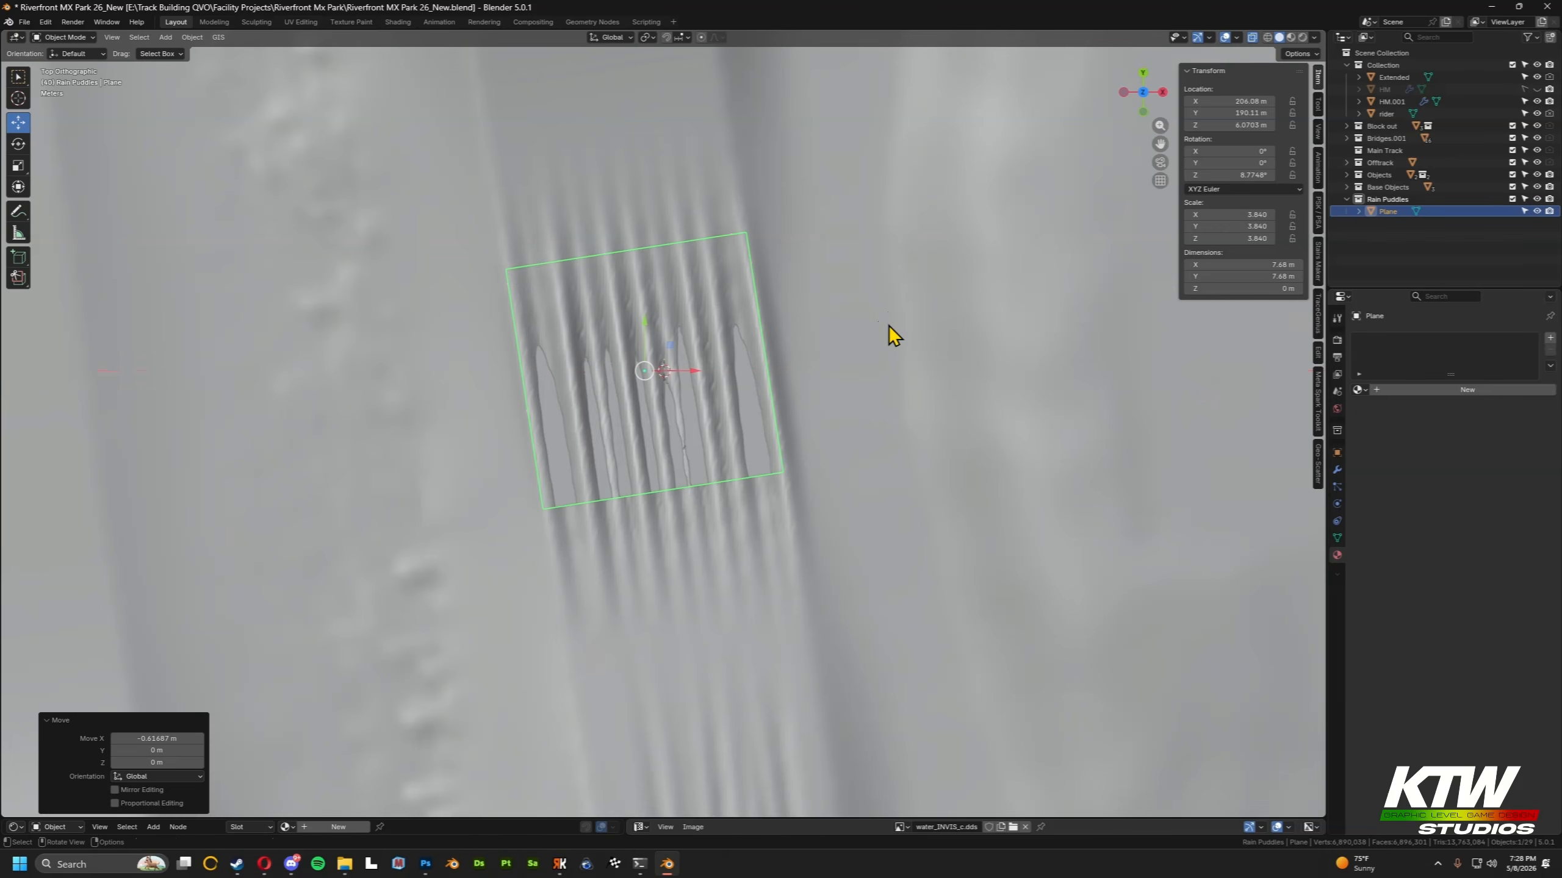
key(s)
click(935, 404)
Extend the plane's lower edge along its local Y axis to make the plane about 9.37 m long.
key(Tab)
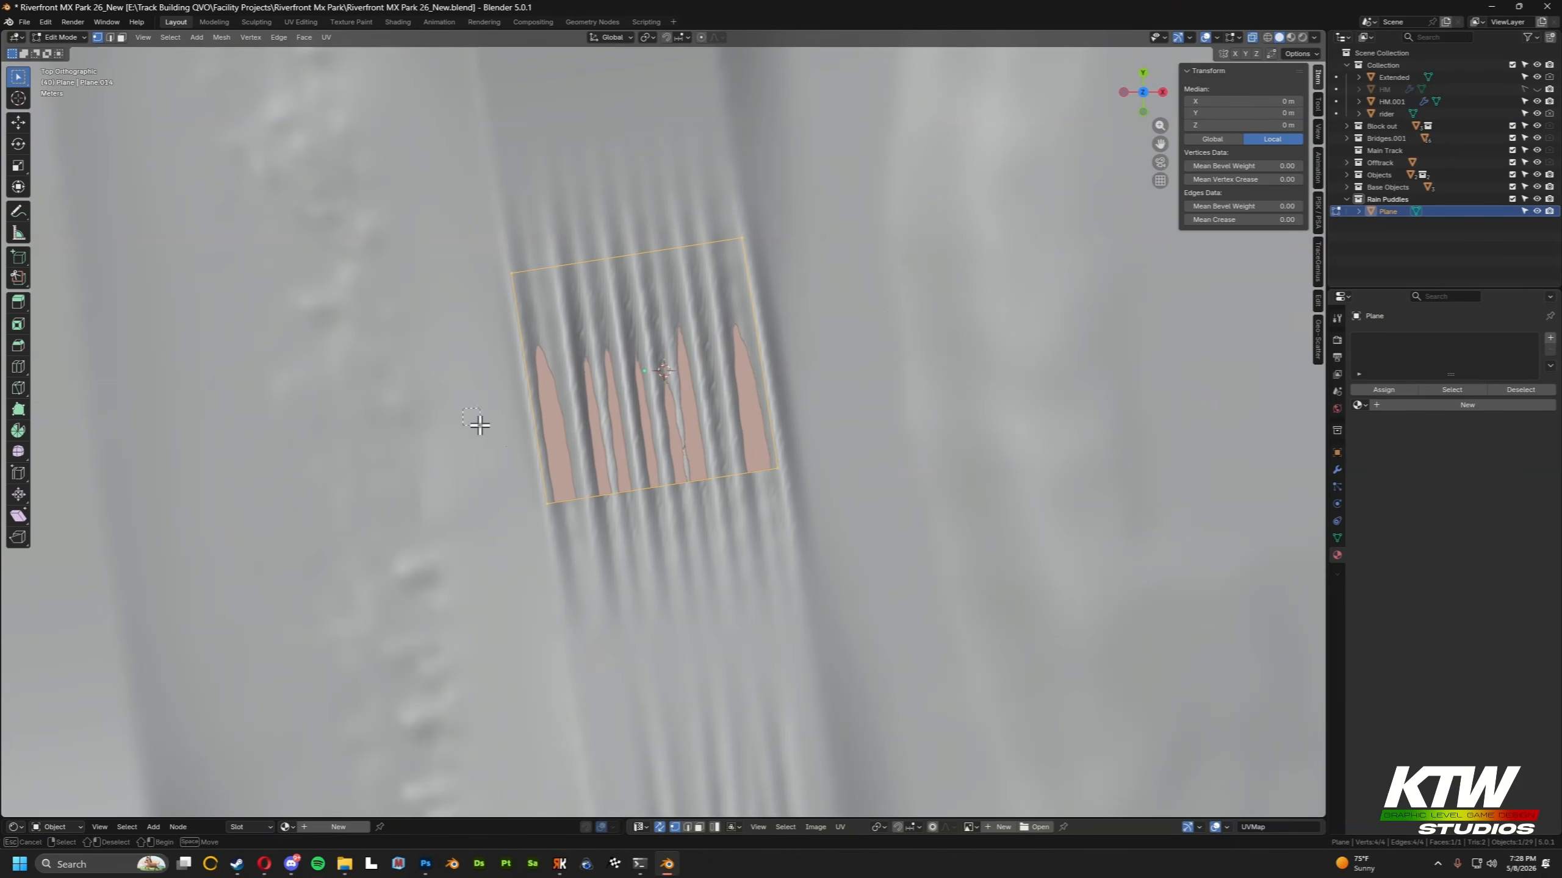
drag(481, 426, 888, 541)
key(g)
key(x)
key(x)
key(y)
key(y)
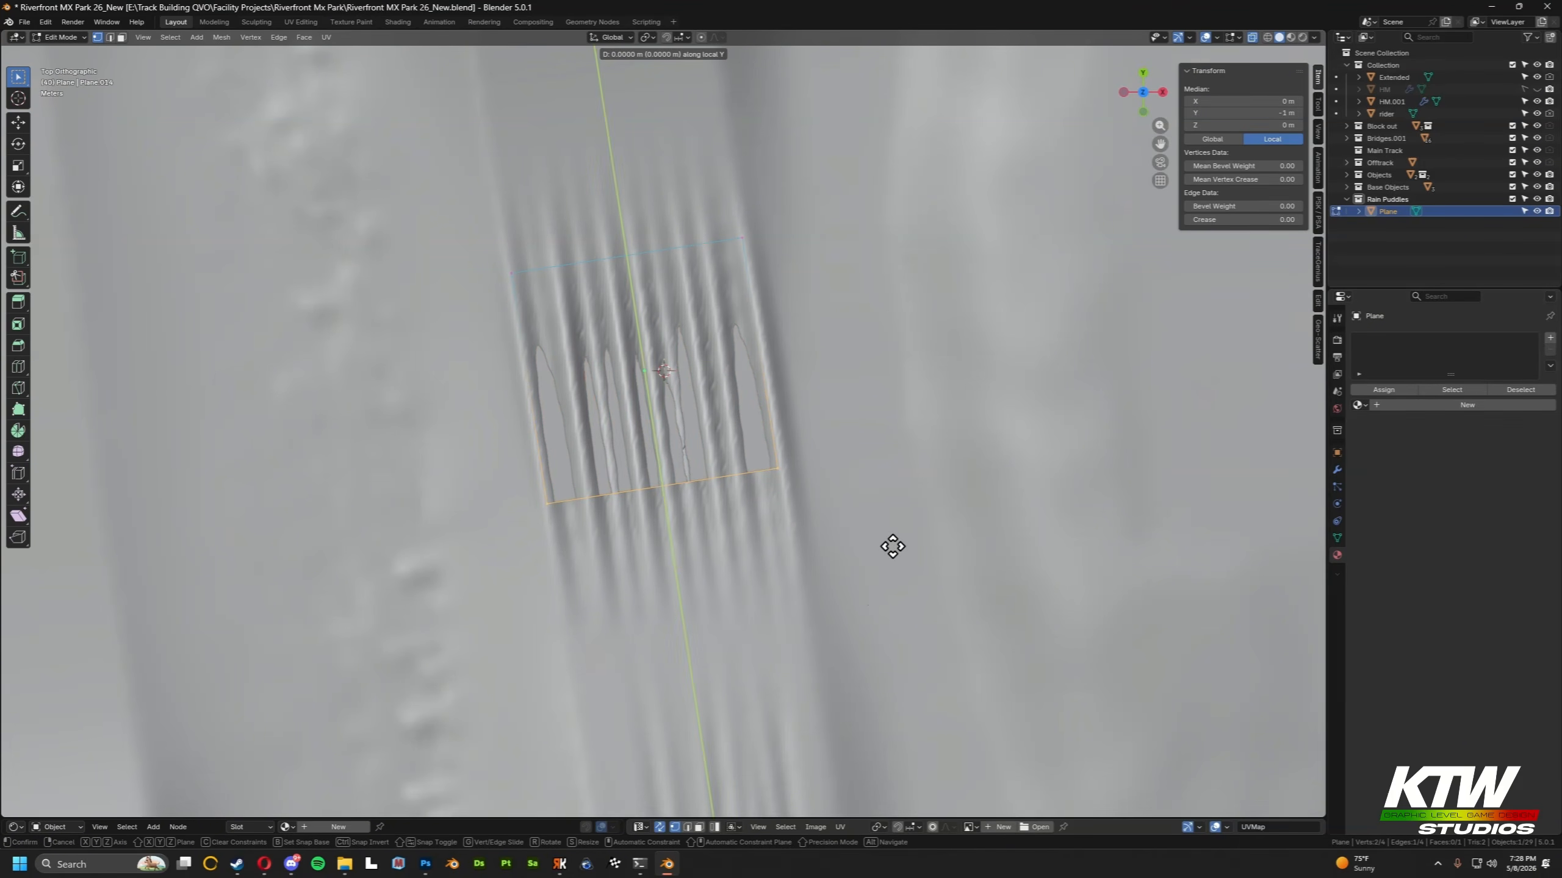
click(917, 605)
key(Tab)
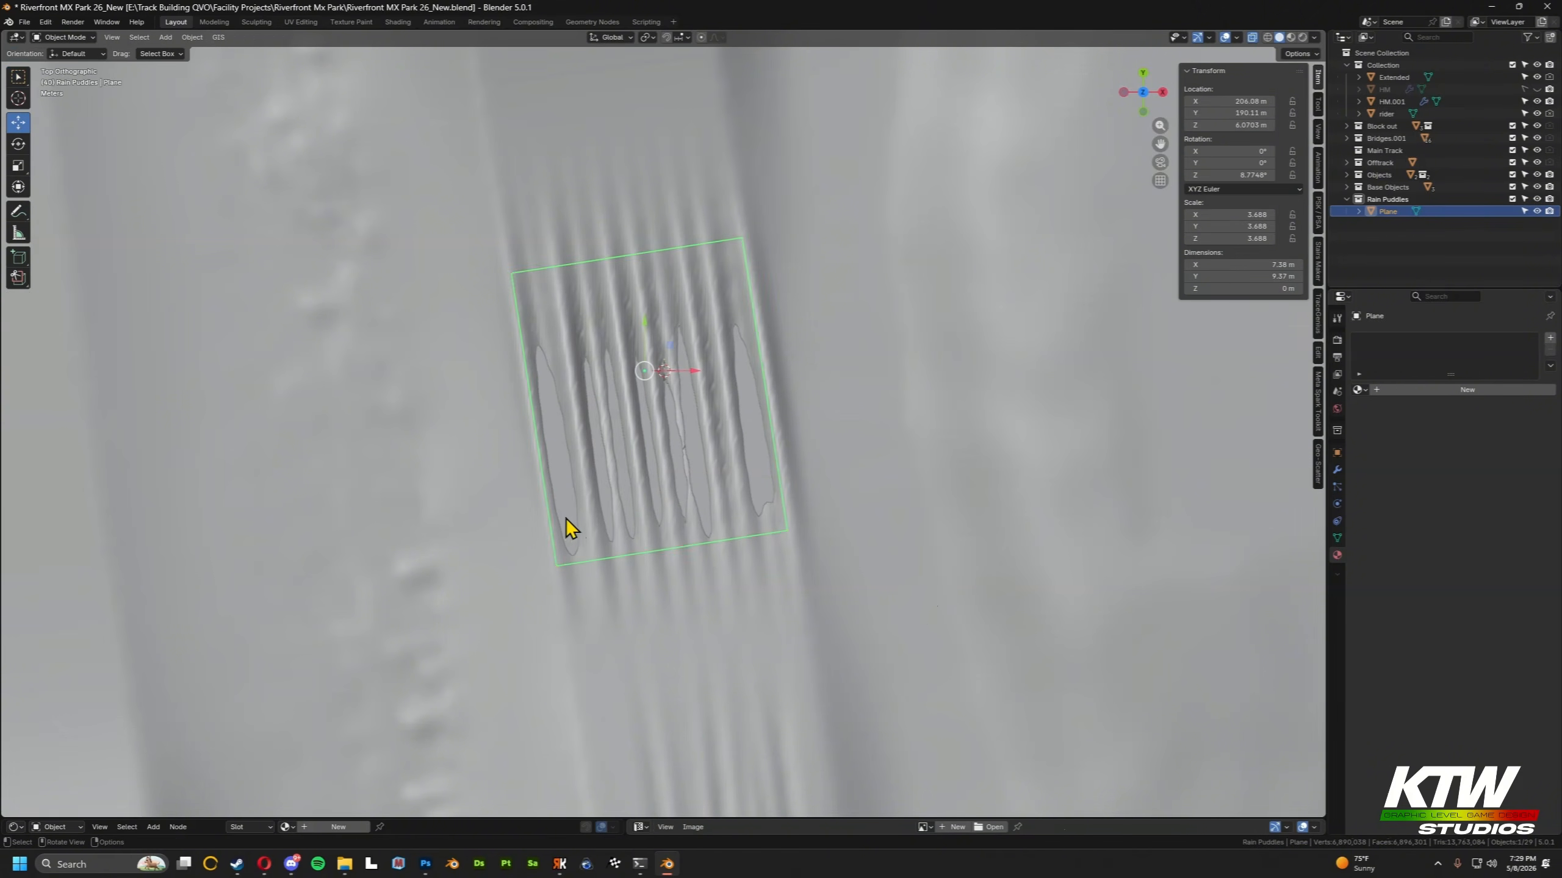
Check the plane's height against the ruts, switch the viewport to Material Preview and add a new material to the plane.
middle_drag(566, 517, 782, 460)
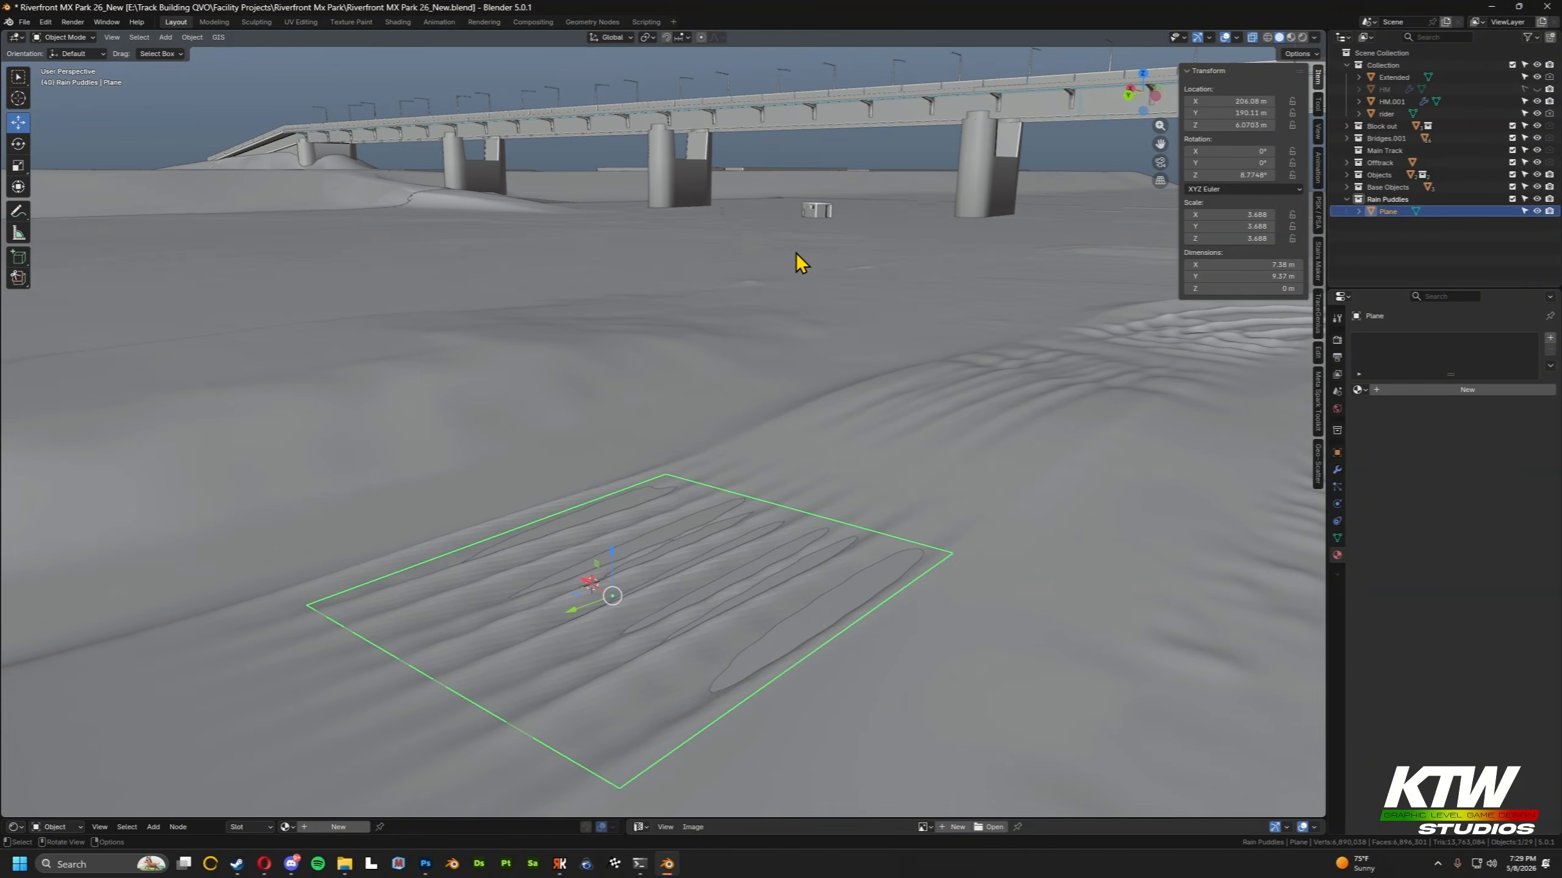
middle_drag(796, 252, 561, 573)
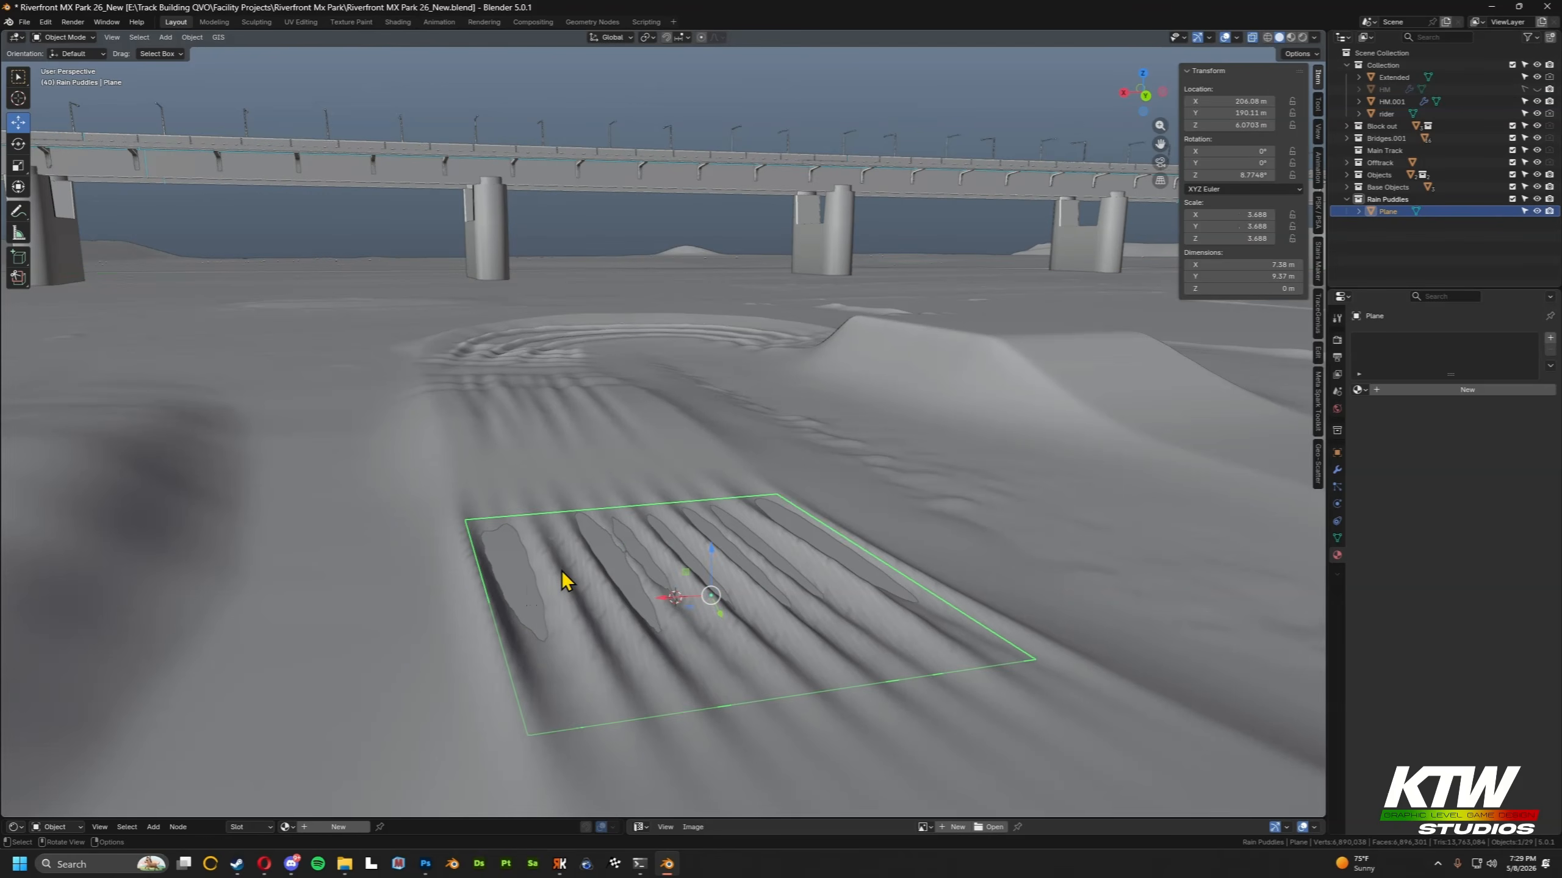
scroll(561, 574, down, 2)
middle_drag(705, 509, 708, 517)
click(1291, 38)
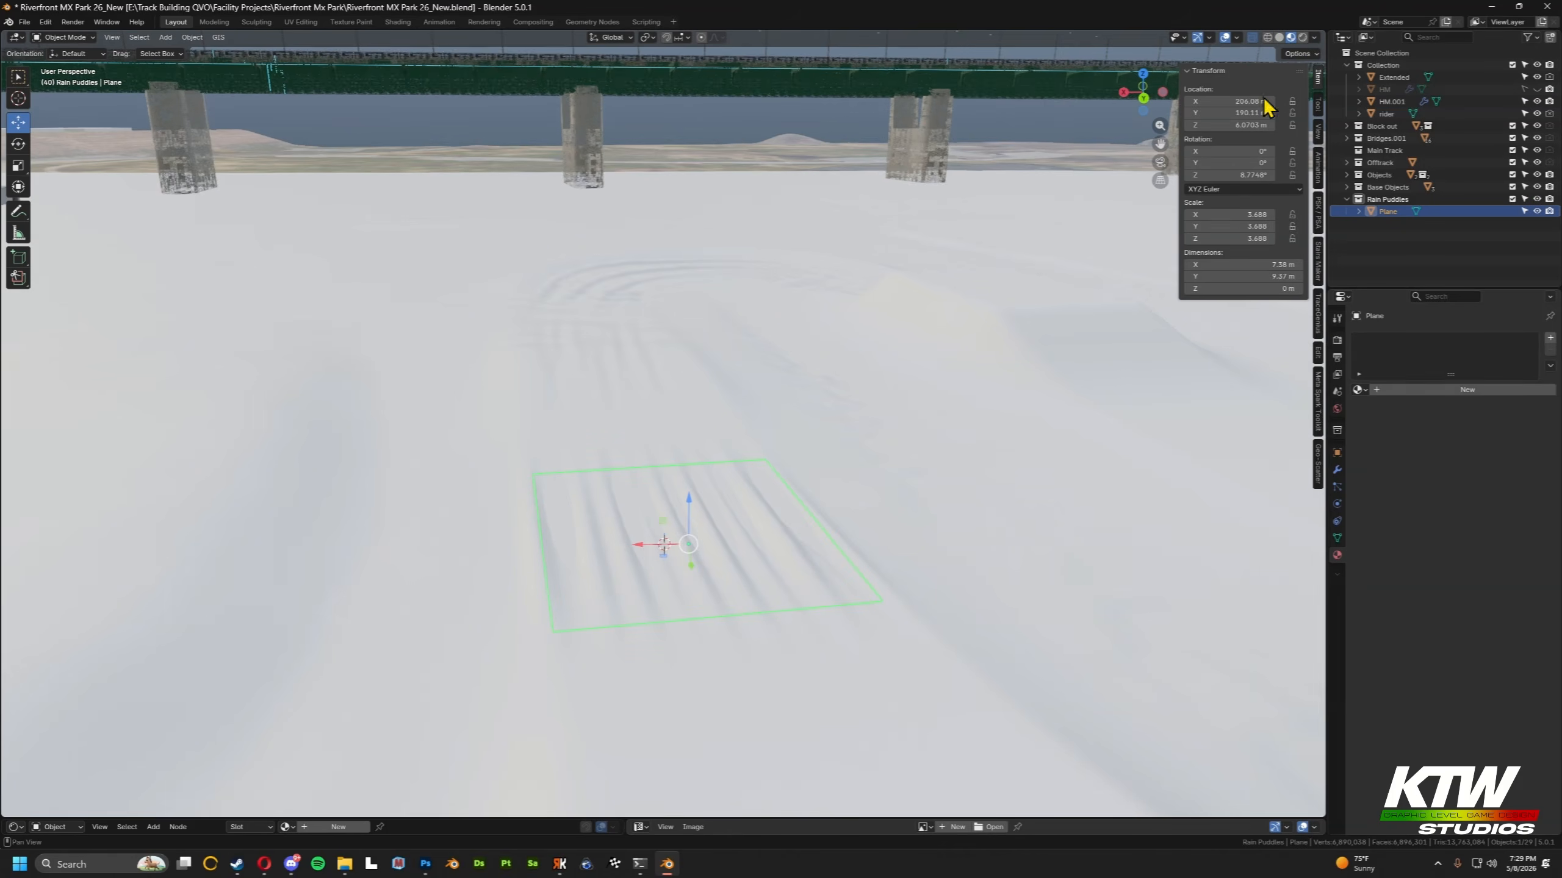
scroll(708, 632, up, 2)
middle_drag(707, 631, 770, 600)
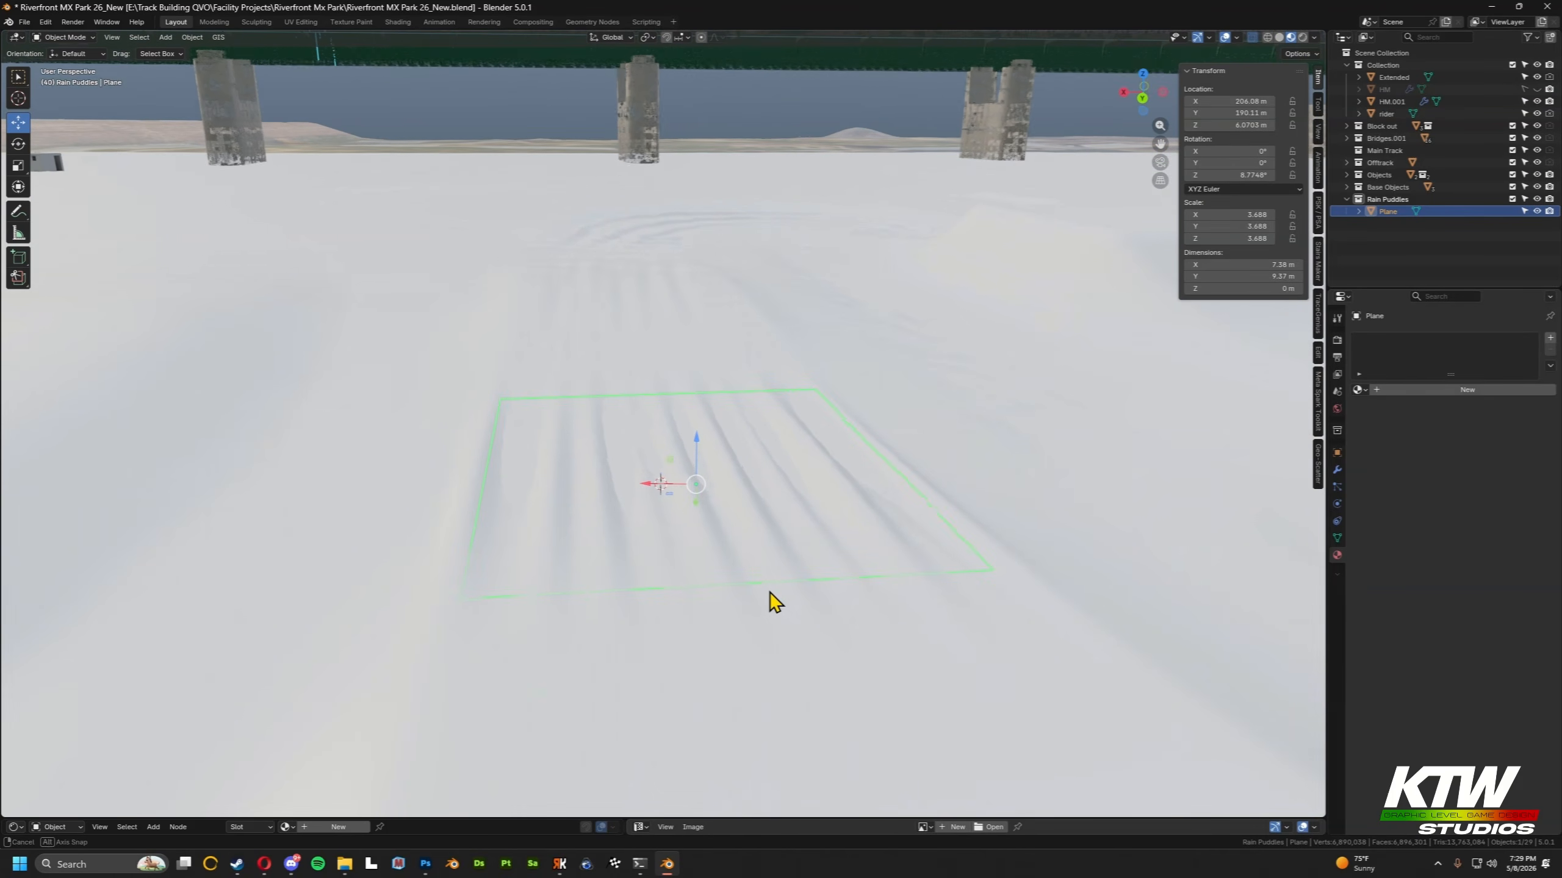
click(1439, 388)
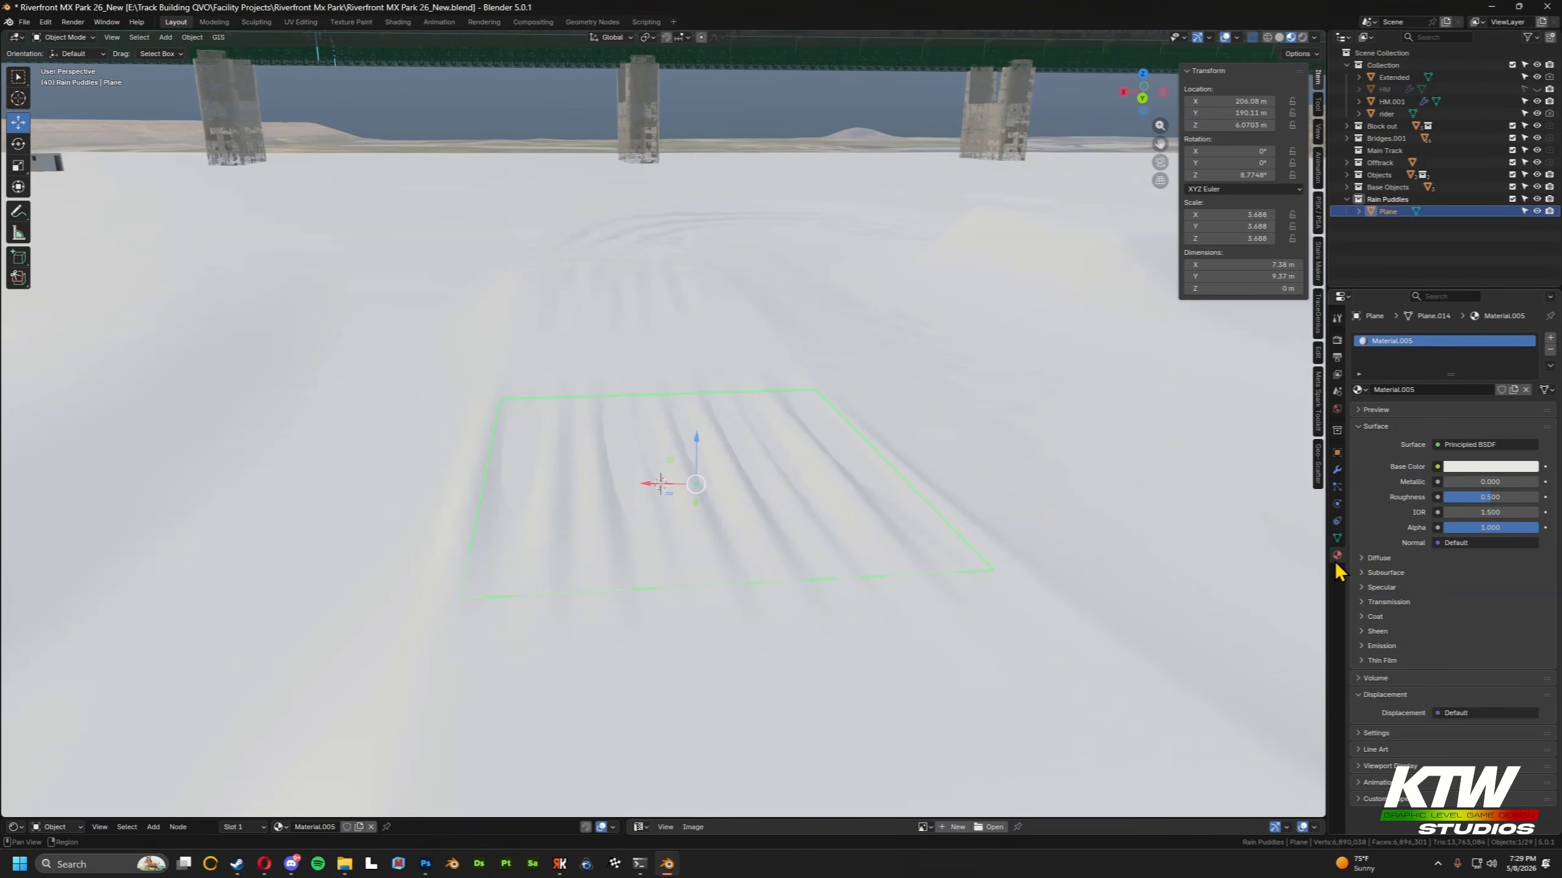
Rename the plane's new material Puddles and enlarge the shader node editor to show its nodes.
double_click(1395, 342)
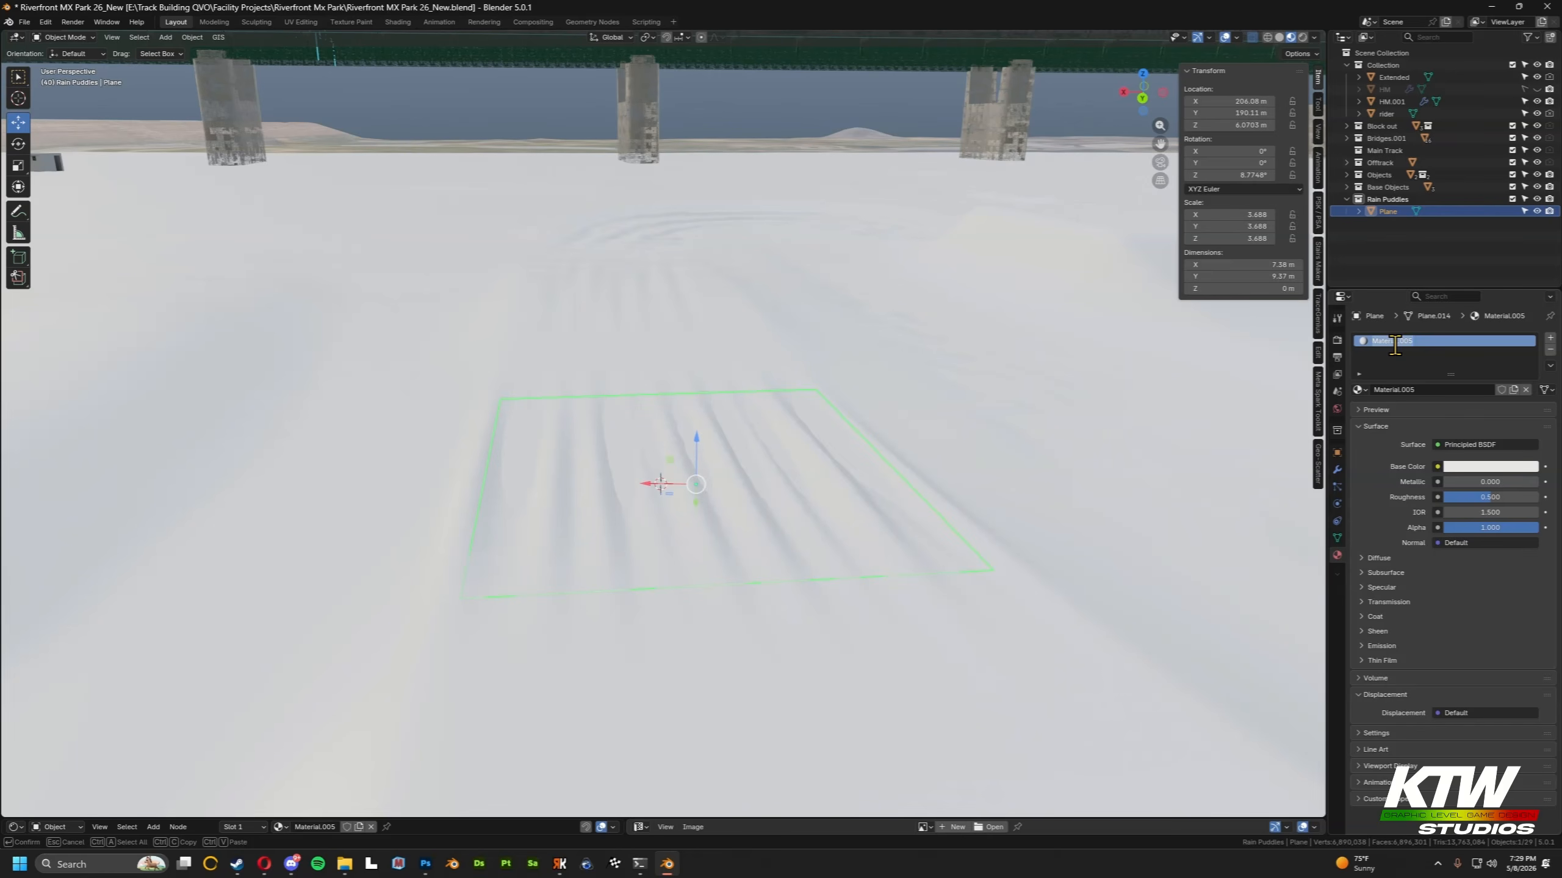
text(Puddles)
key(Return)
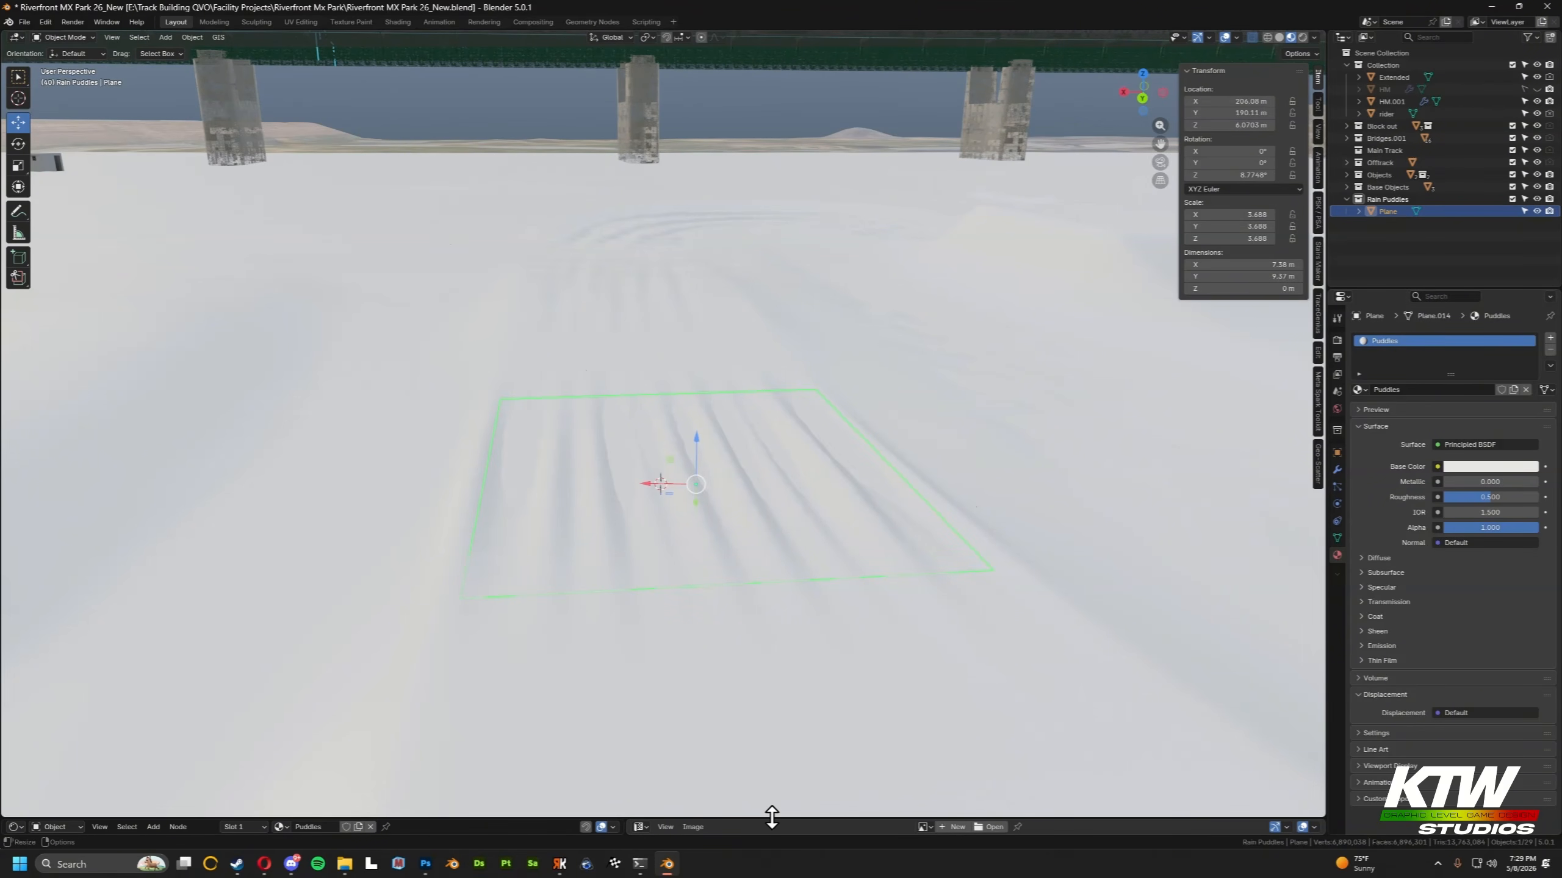
drag(763, 819, 775, 453)
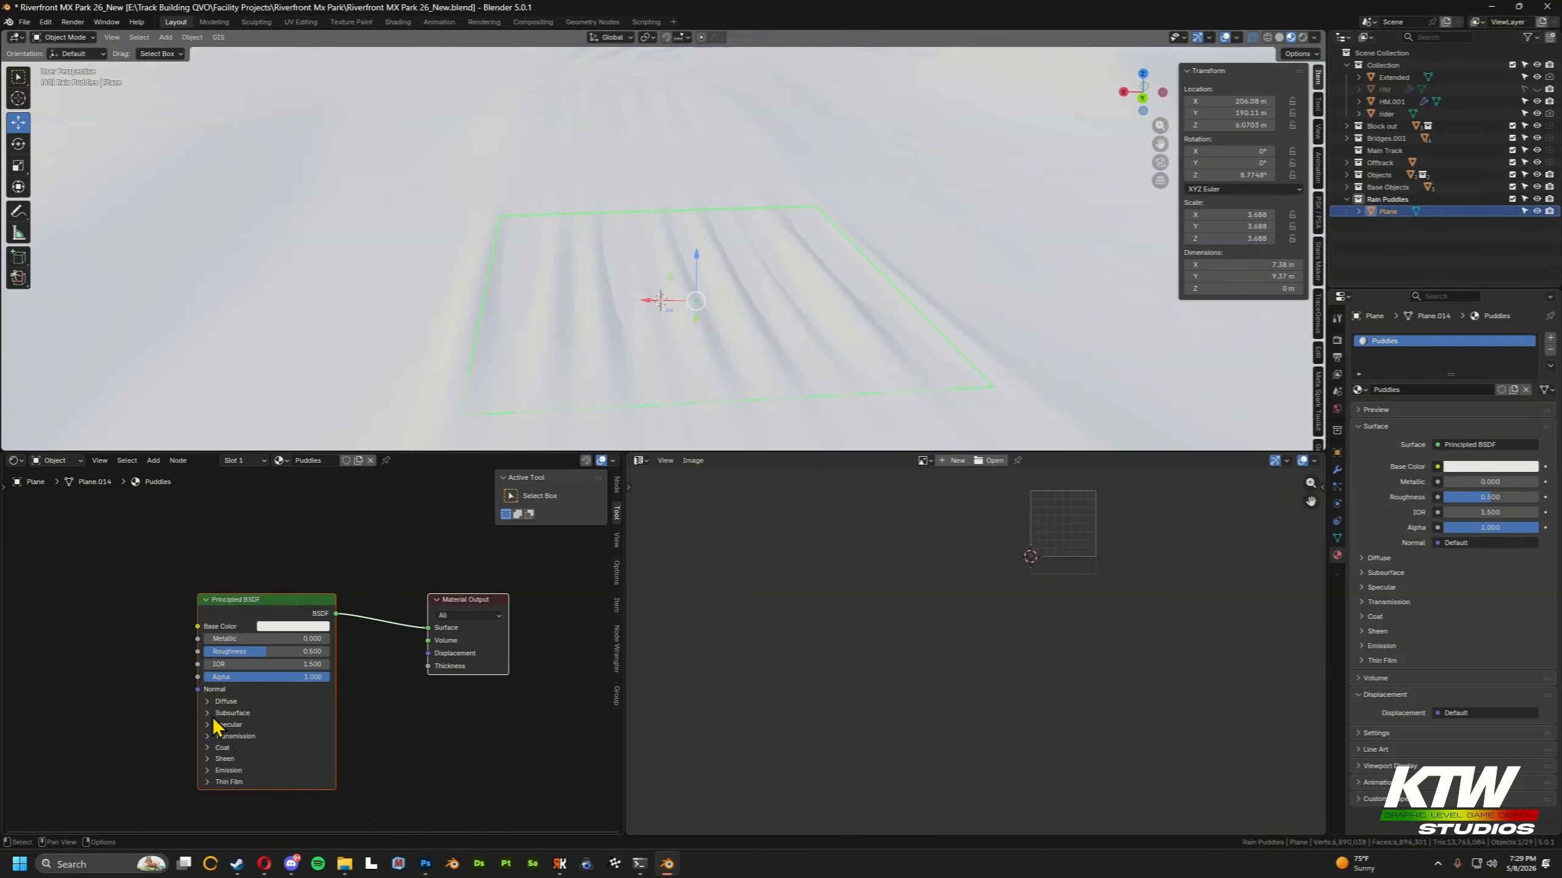
Add water2_c.tga from the Objs_WeatherSystem folder to the Puddles material as an image texture node.
scroll(307, 617, down, 3)
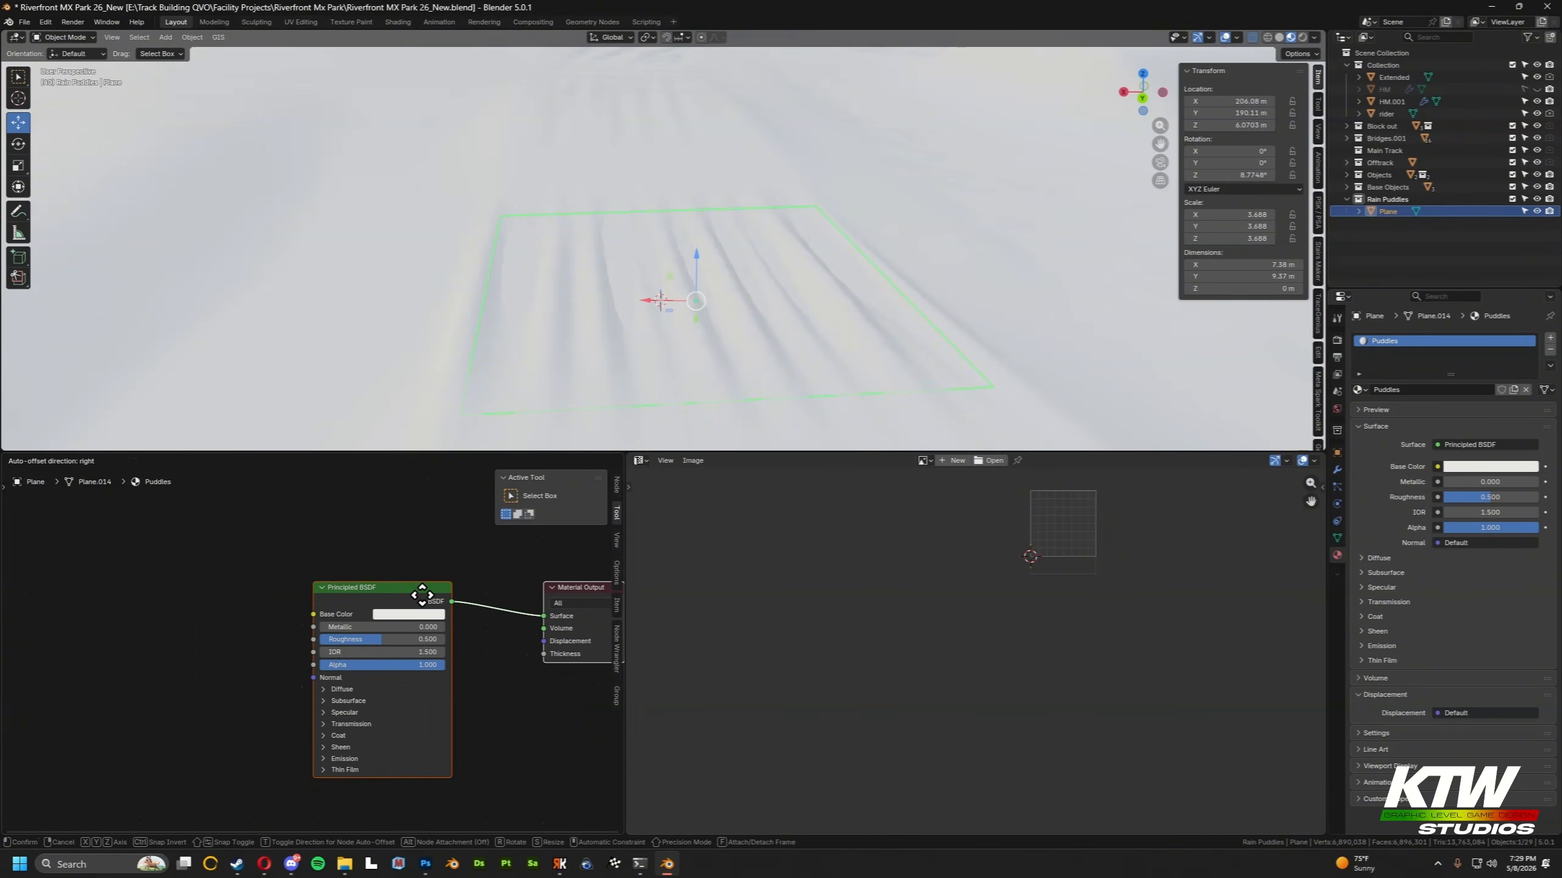
click(344, 864)
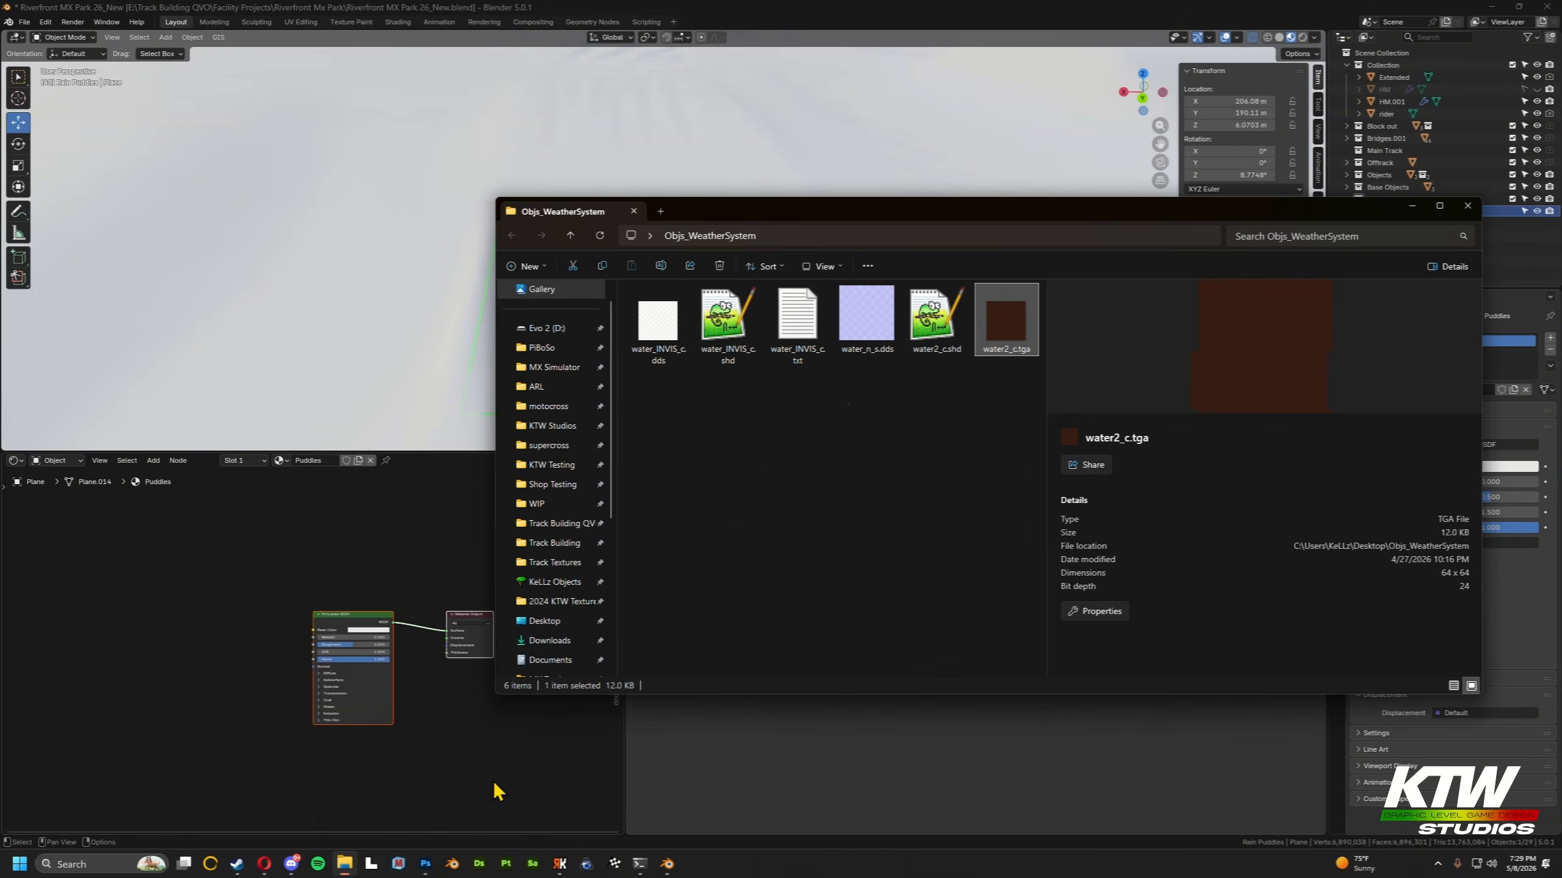
click(858, 459)
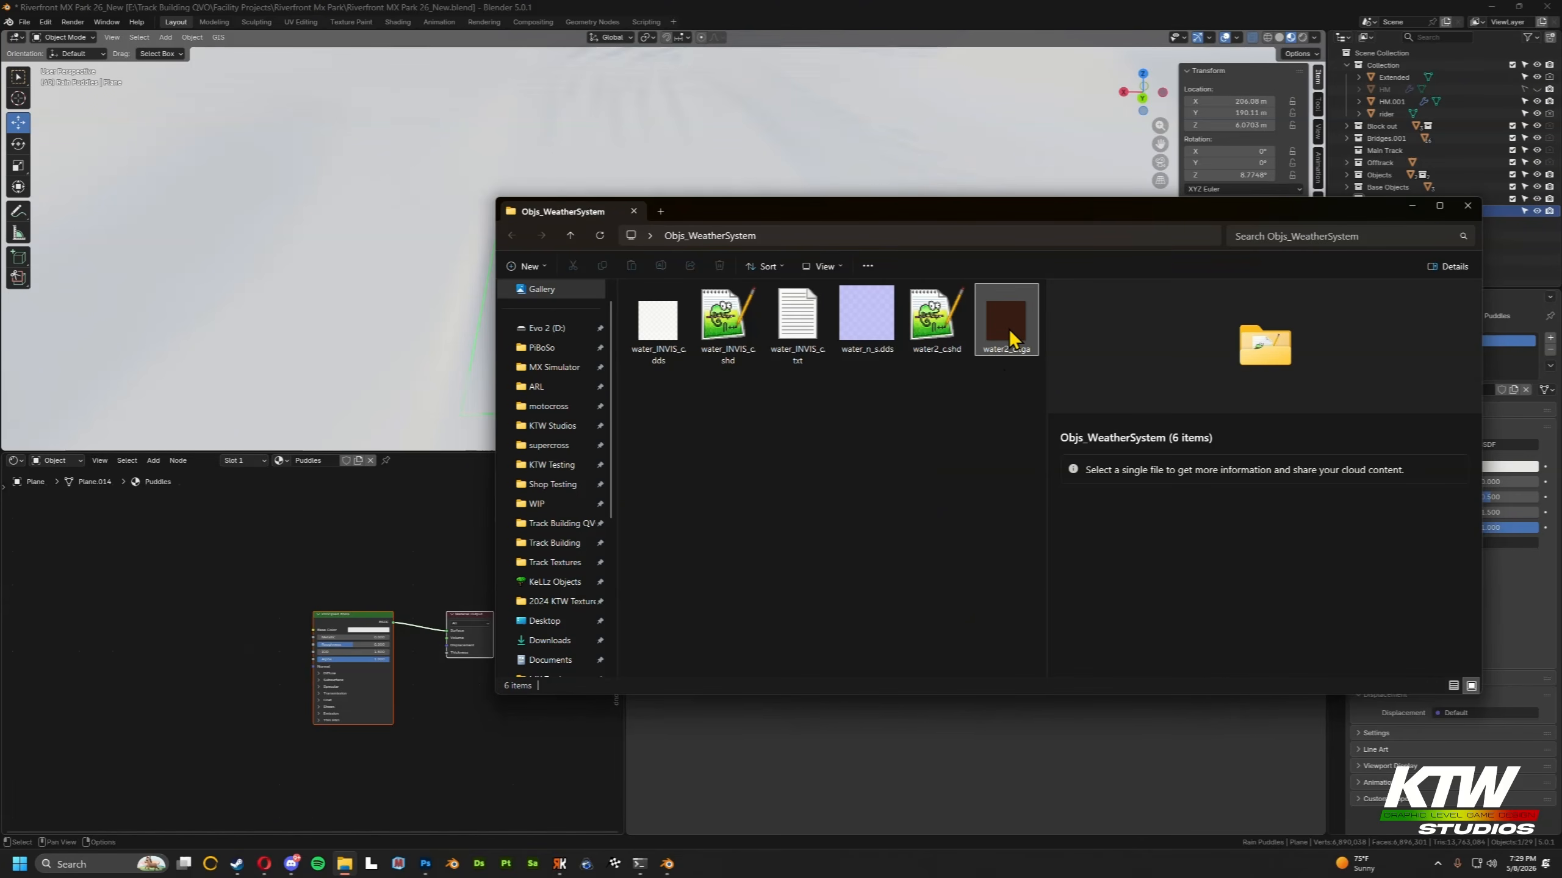
click(1008, 345)
drag(497, 744, 194, 719)
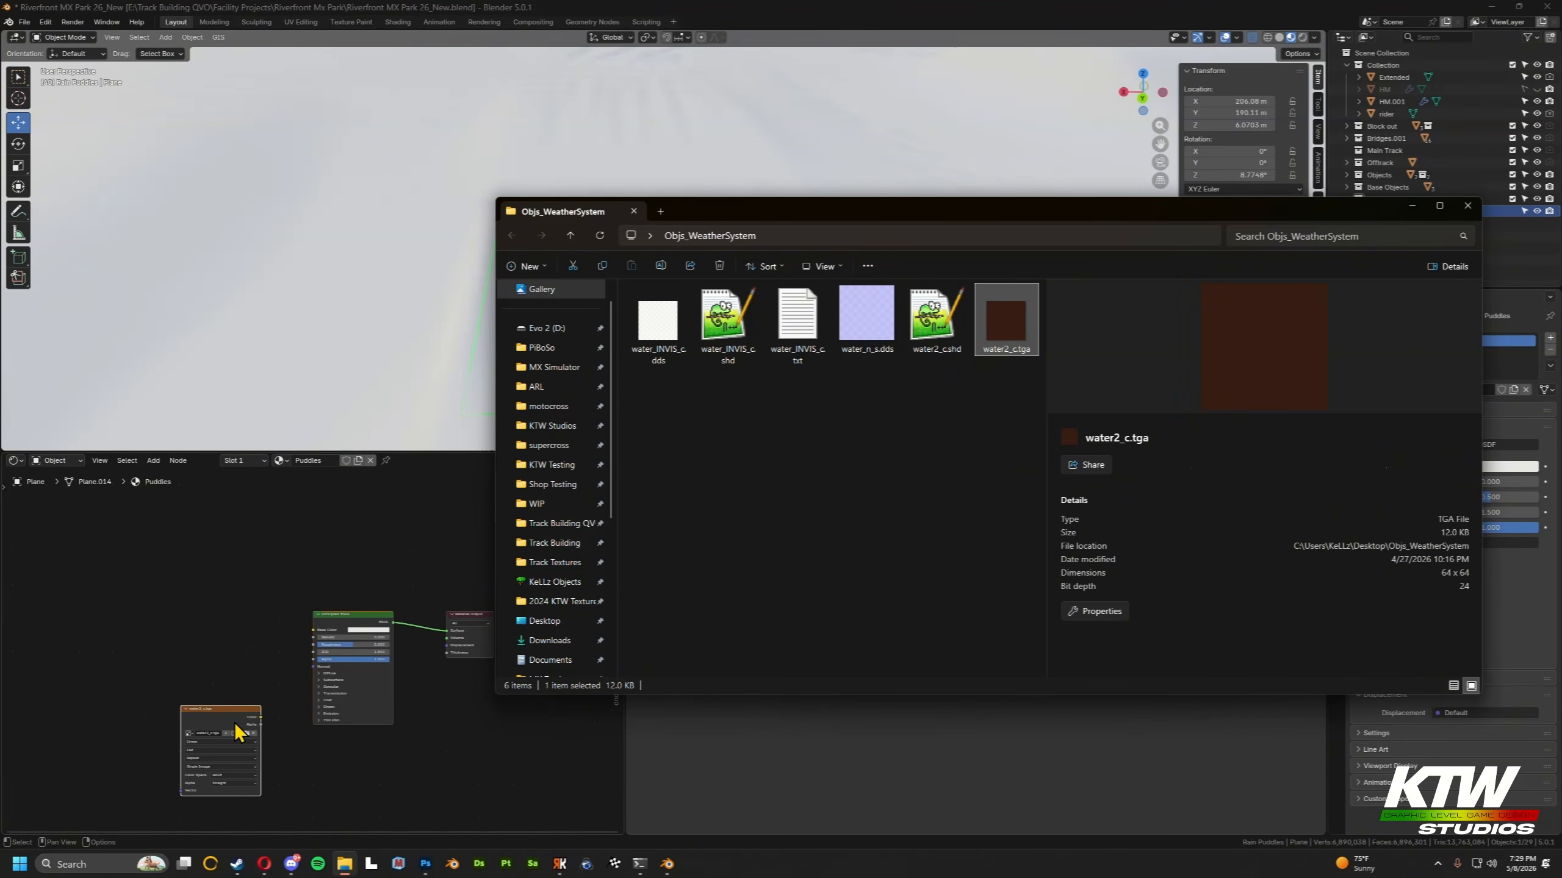
click(206, 719)
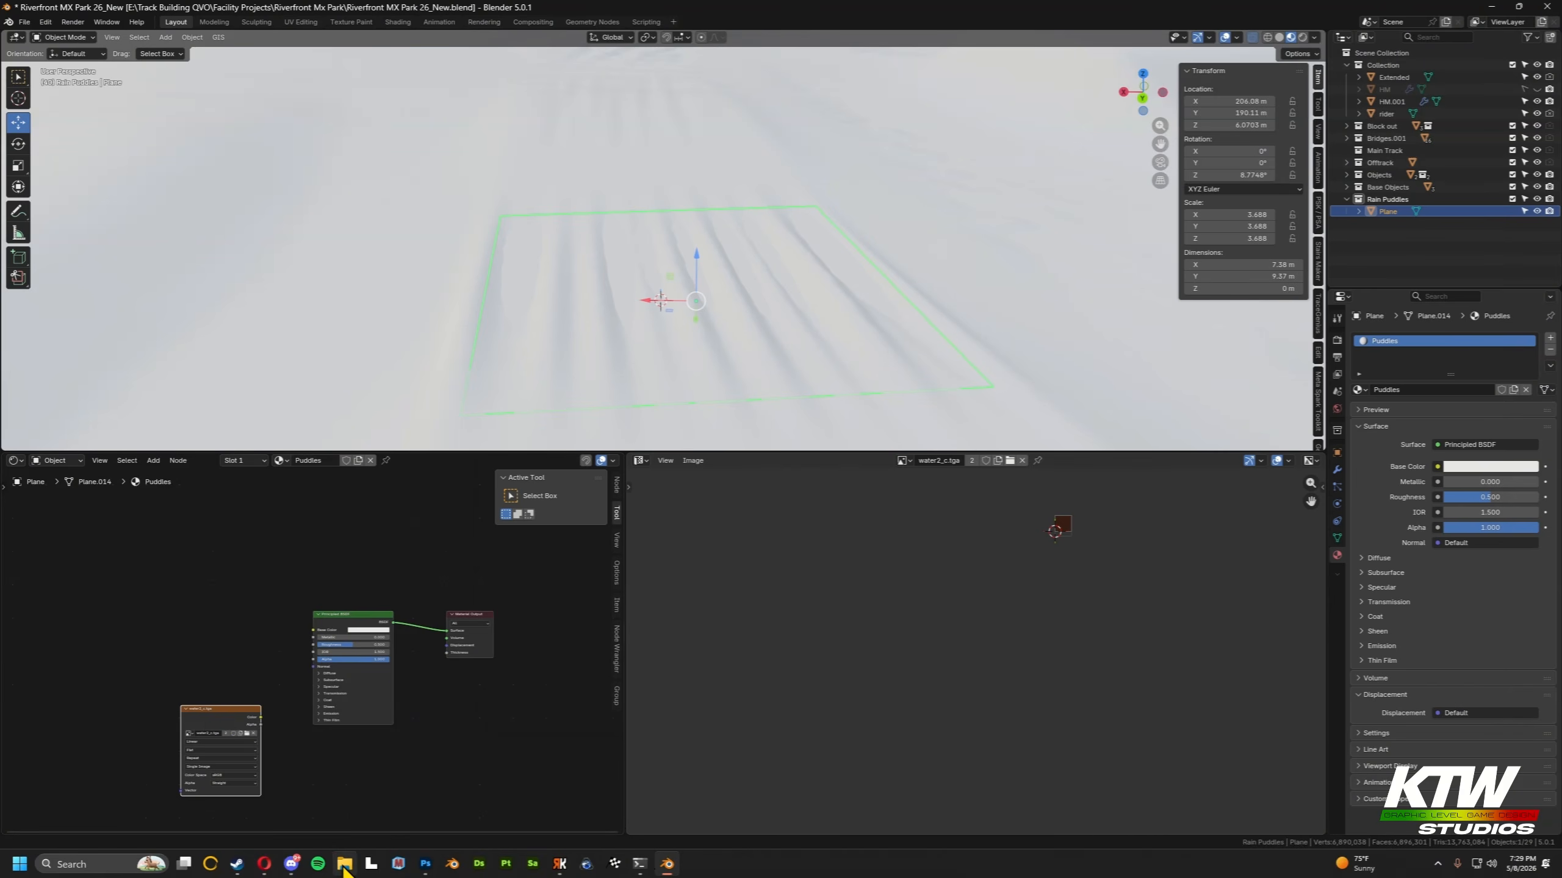
Open water_INVIS_c.dds in Photoshop and examine its RGB and Alpha 1 channels.
click(342, 866)
click(848, 491)
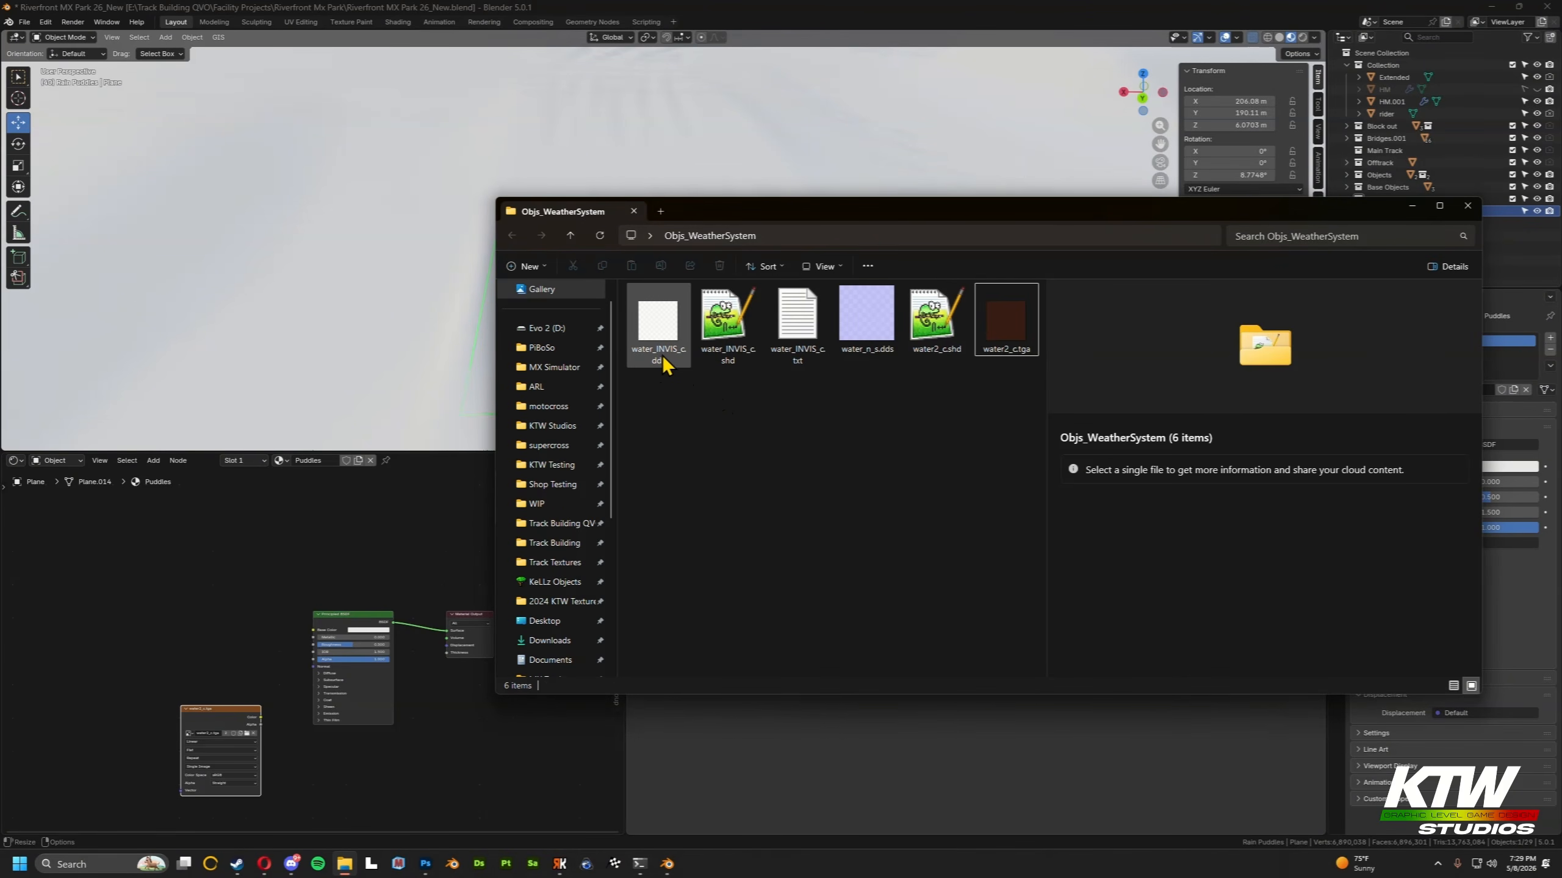
double_click(657, 326)
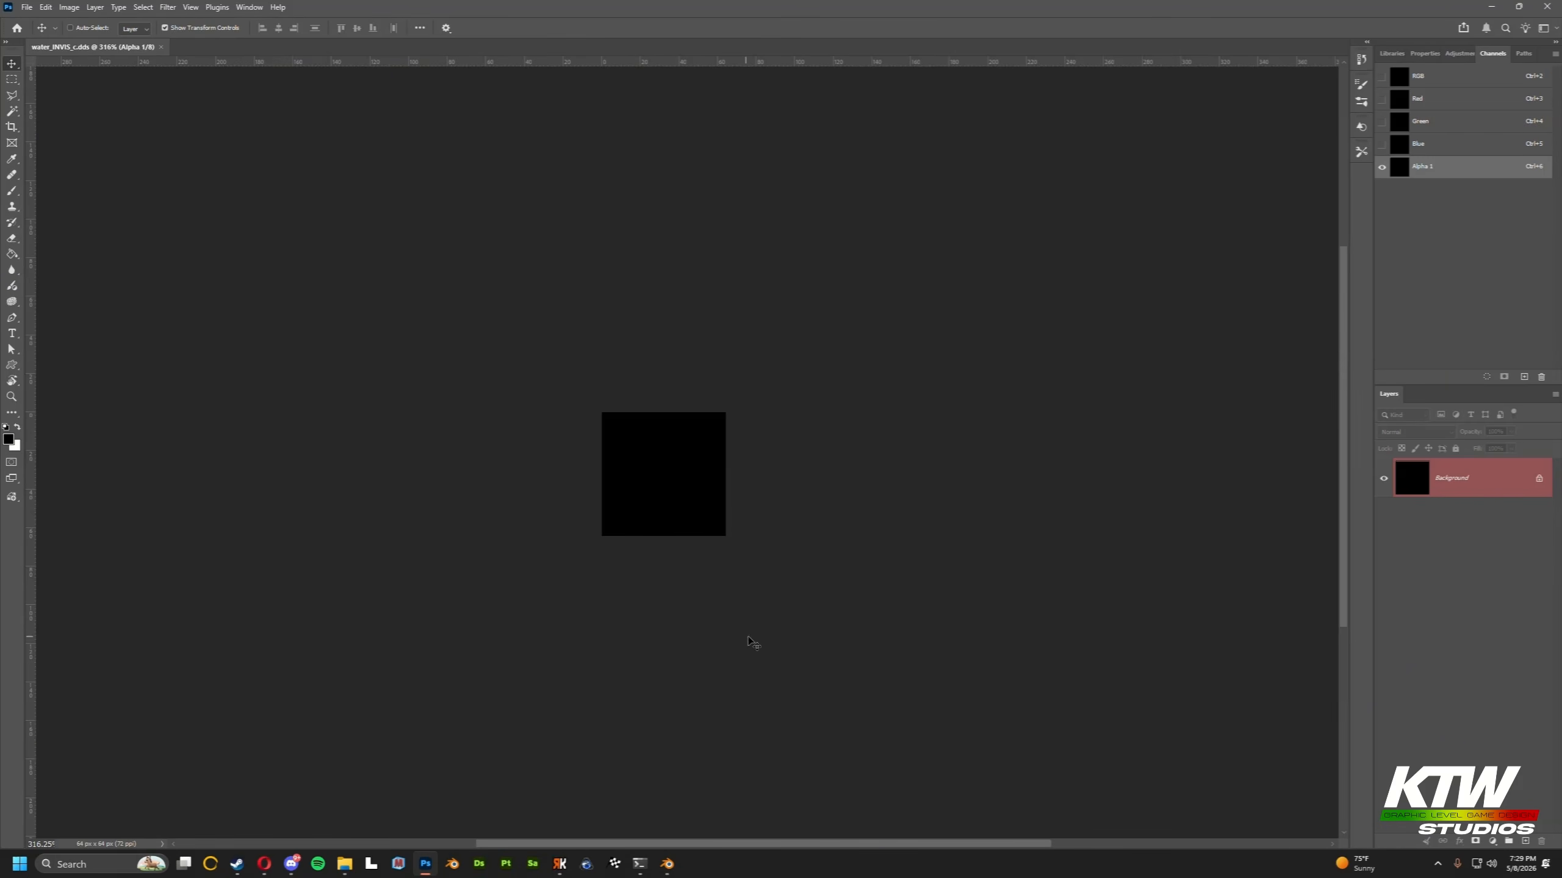
alt+scroll(701, 467, up, 4)
alt+scroll(678, 495, down, 2)
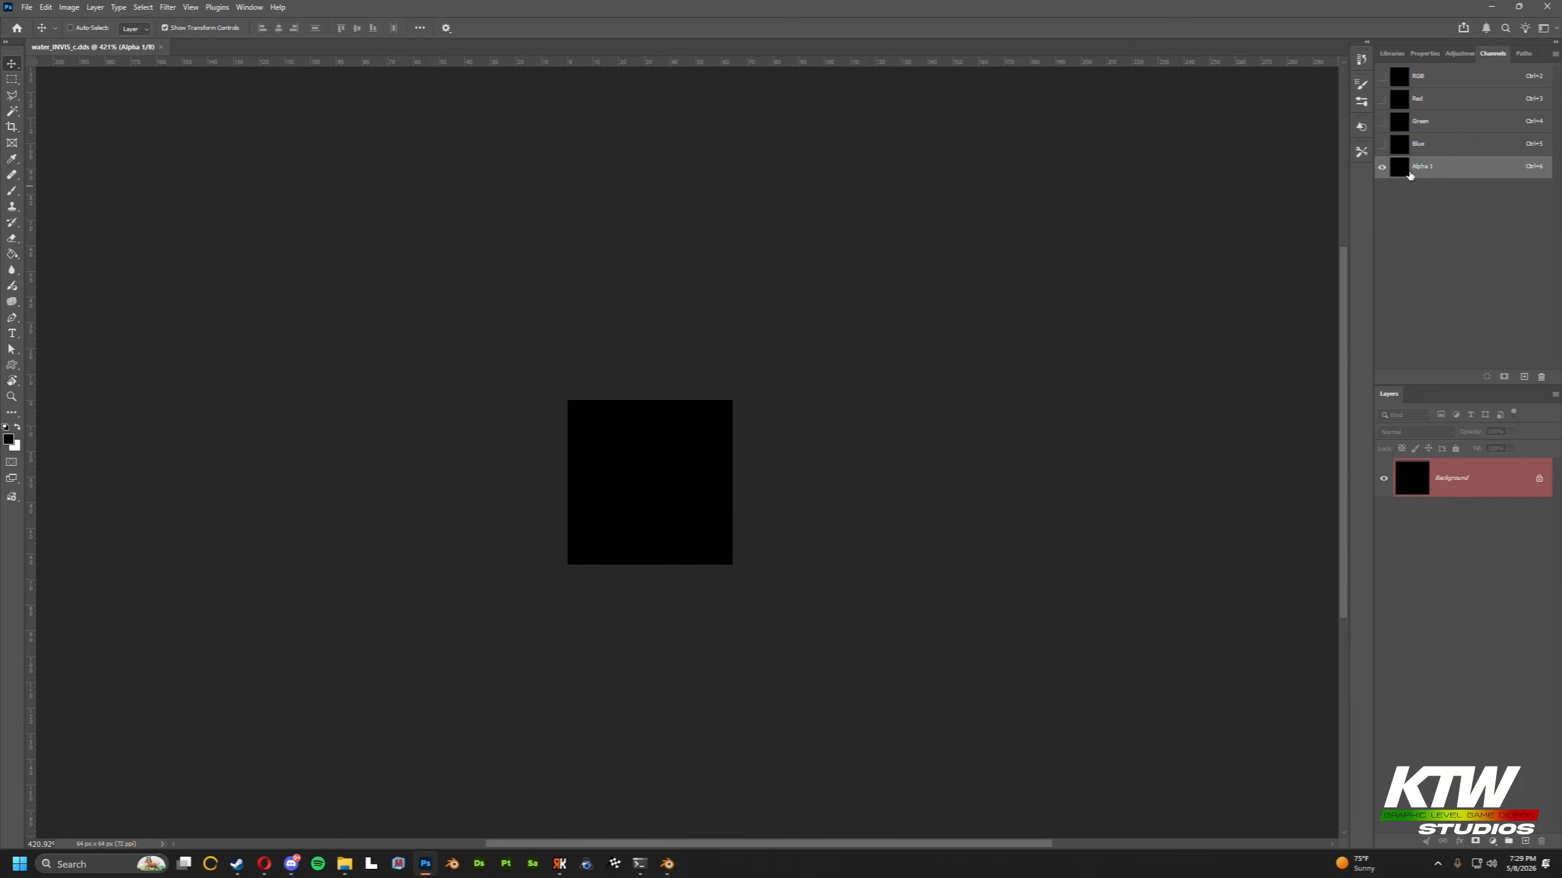
click(1425, 75)
click(1420, 167)
click(1491, 7)
Add water_INVIS_c.dds from the Objs_WeatherSystem folder to the Puddles material in Blender as an image texture node.
click(718, 411)
click(689, 367)
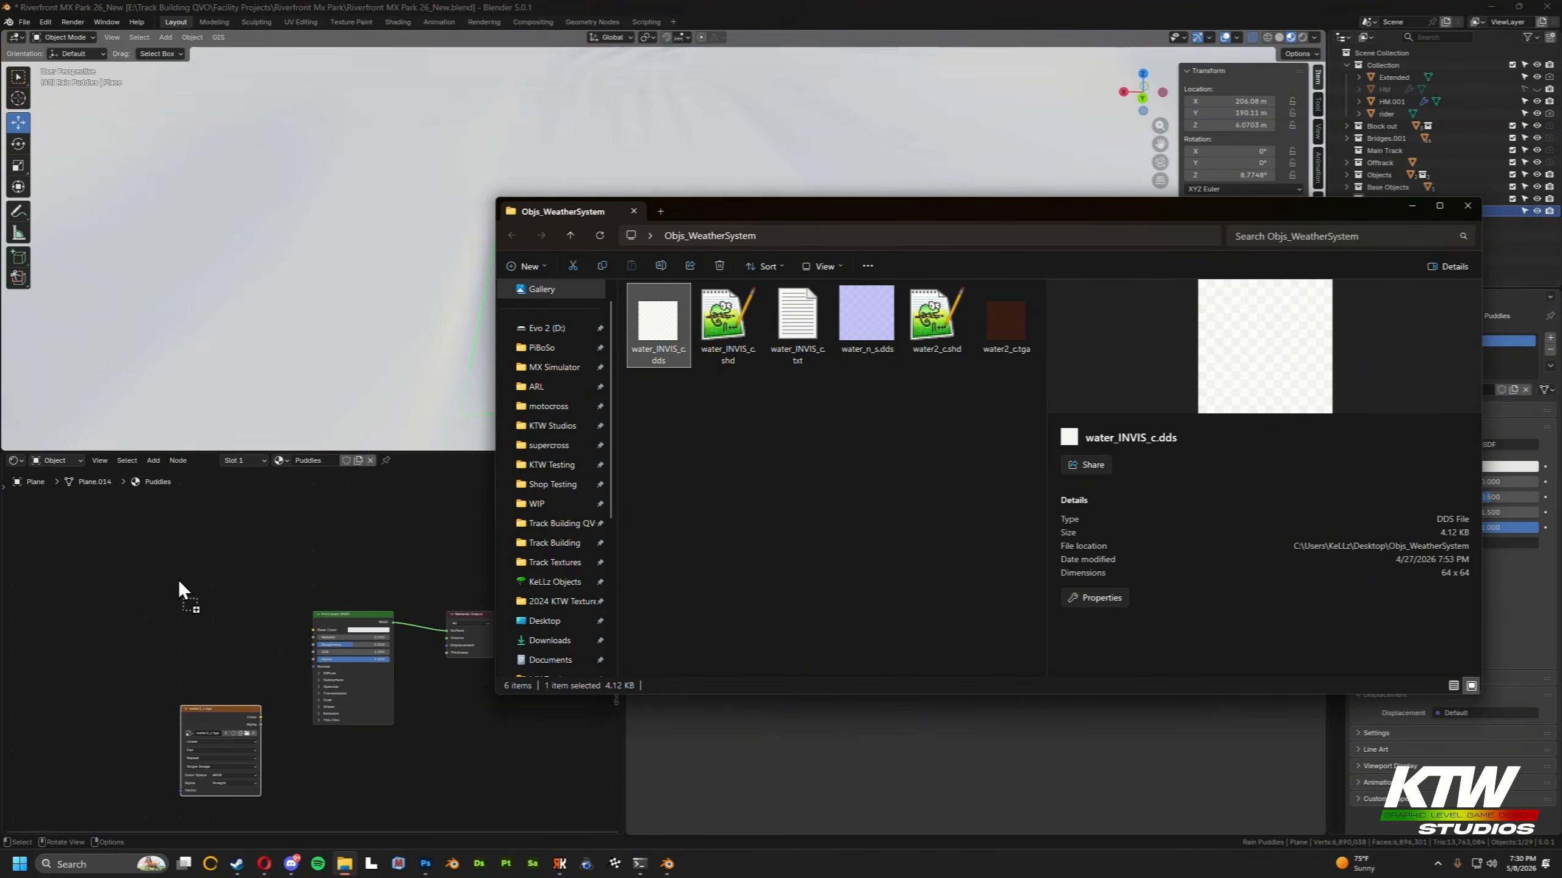
drag(178, 580, 179, 585)
click(292, 567)
scroll(278, 613, up, 2)
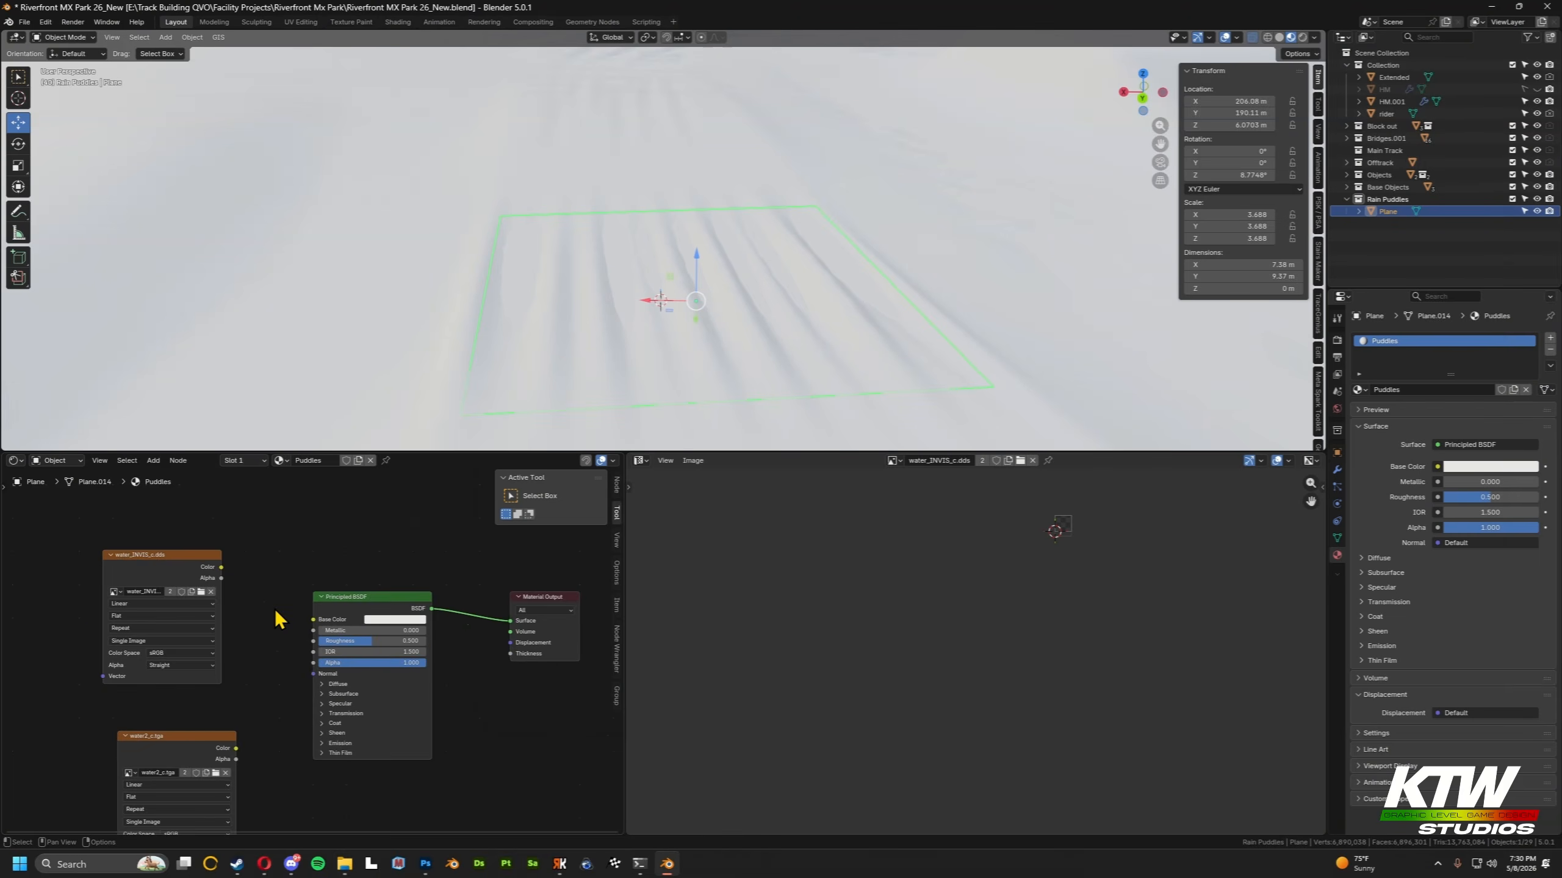
Arrange the two image nodes, connect the water_INVIS_c.dds color to Base Color, and check the puddle shapes in the ruts.
drag(185, 562, 164, 548)
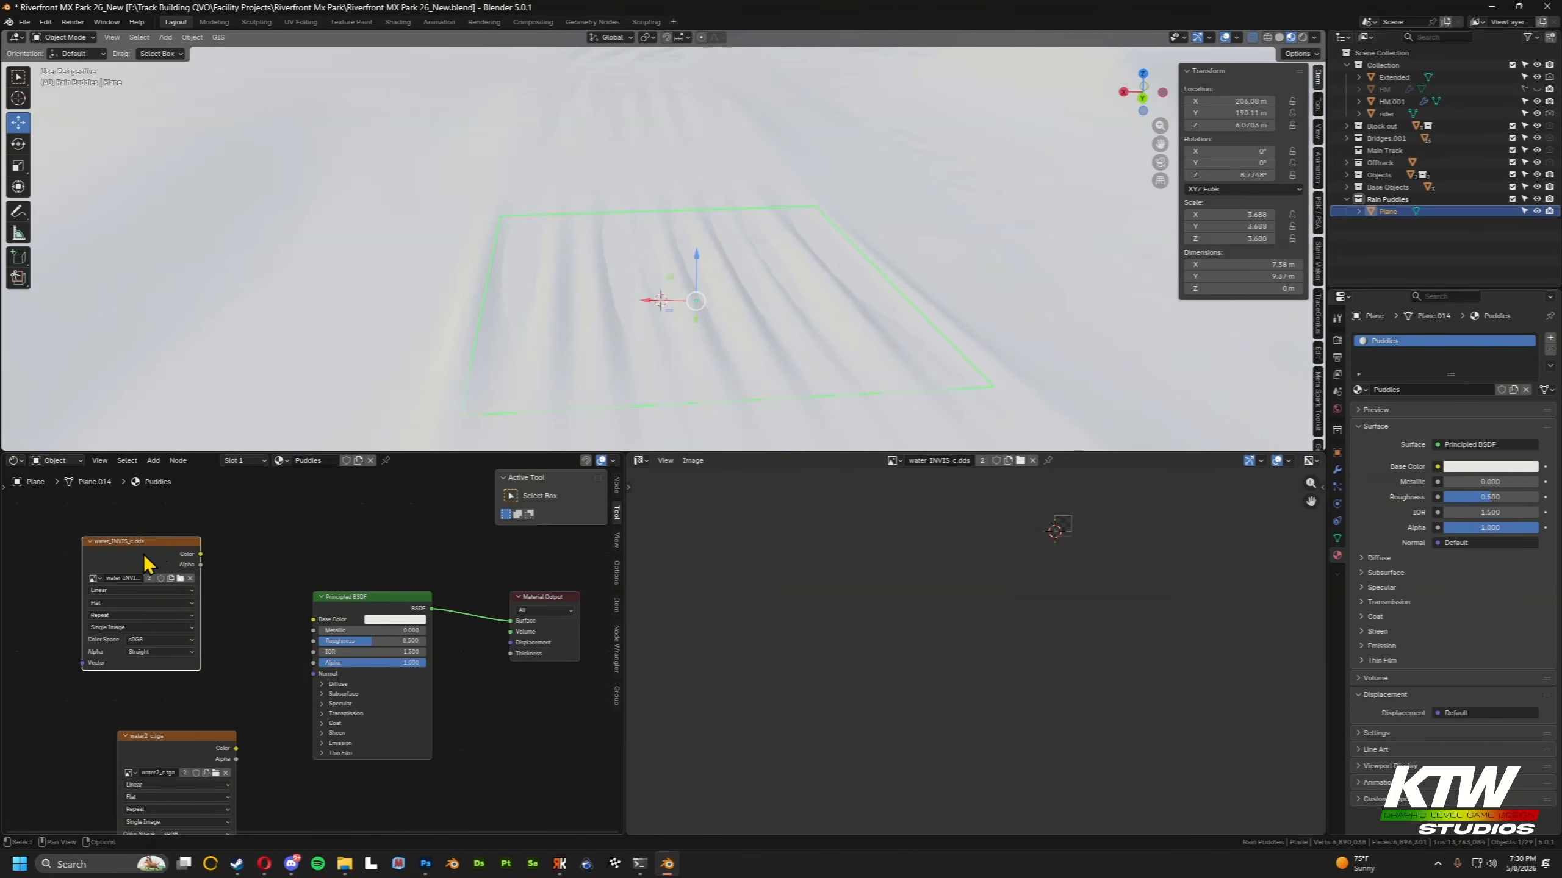
drag(147, 563, 196, 571)
scroll(188, 552, down, 2)
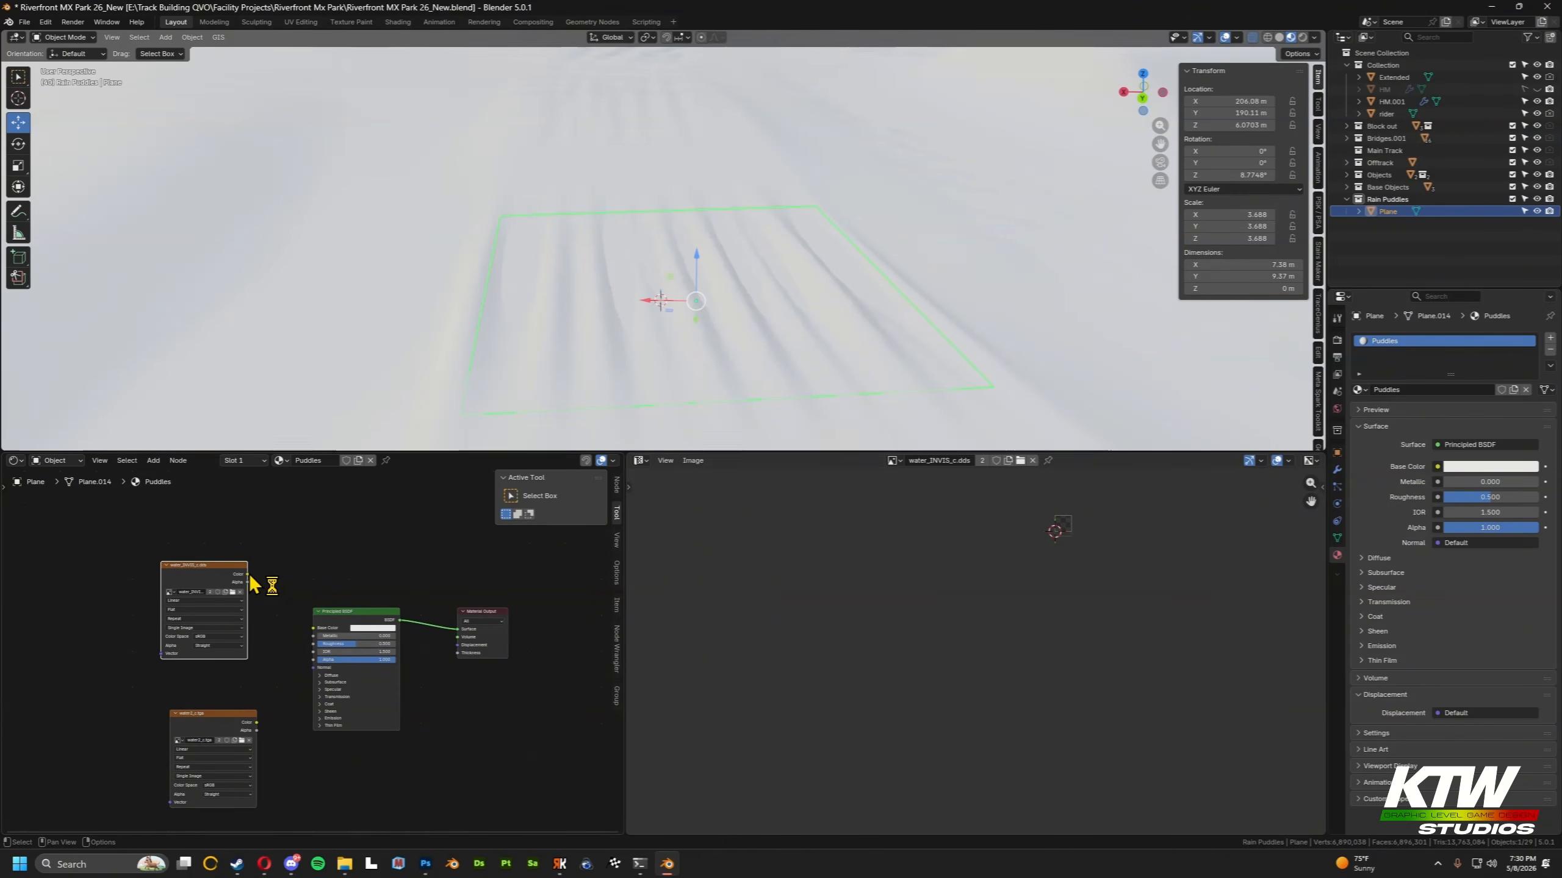
drag(244, 718, 216, 718)
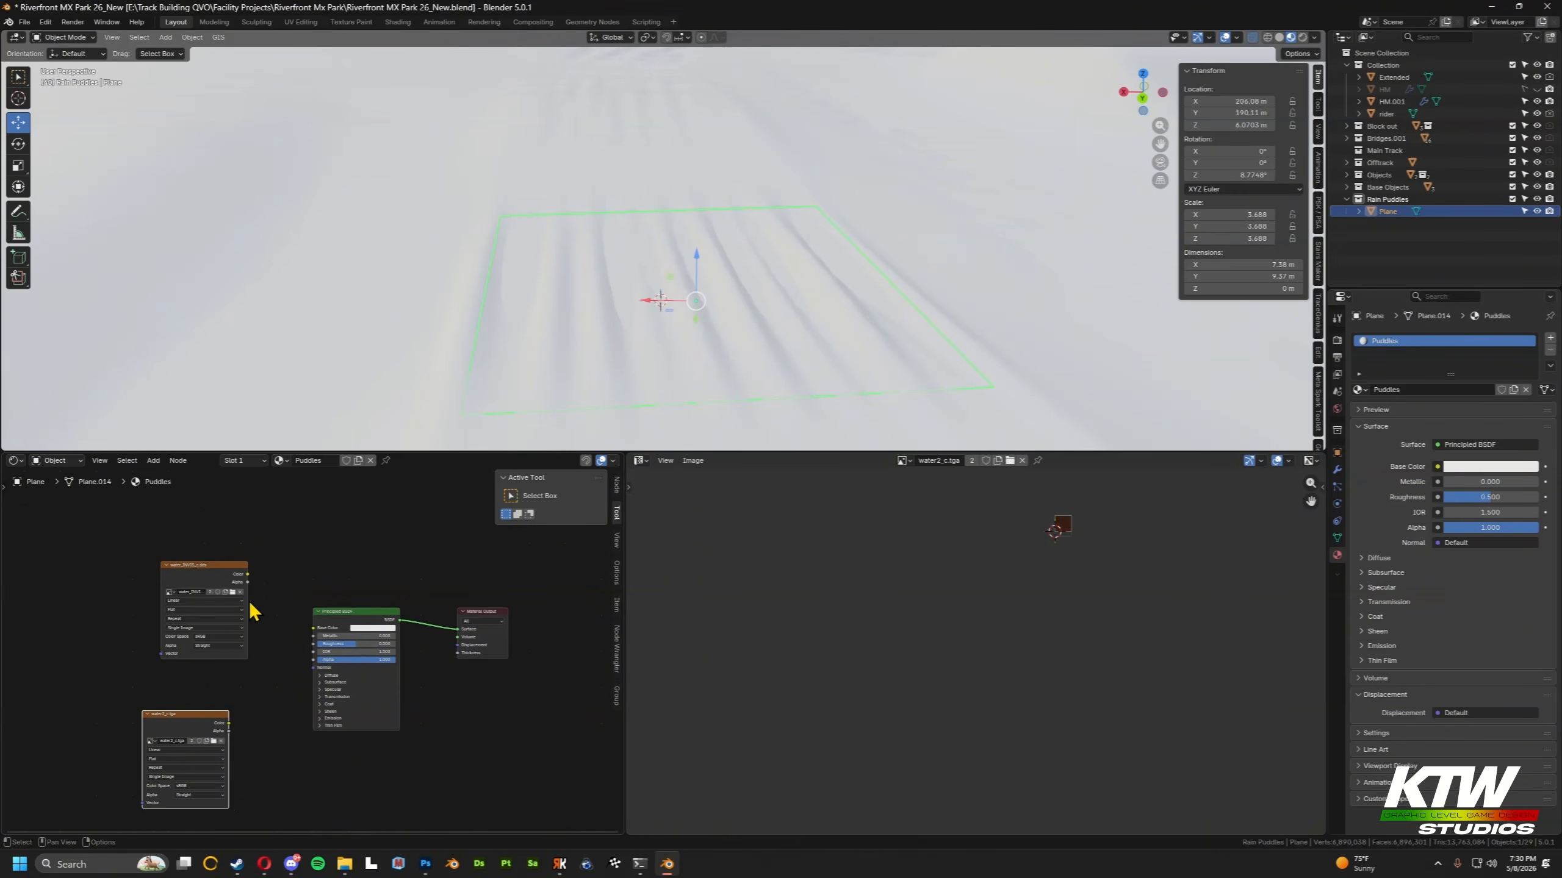
drag(247, 574, 314, 643)
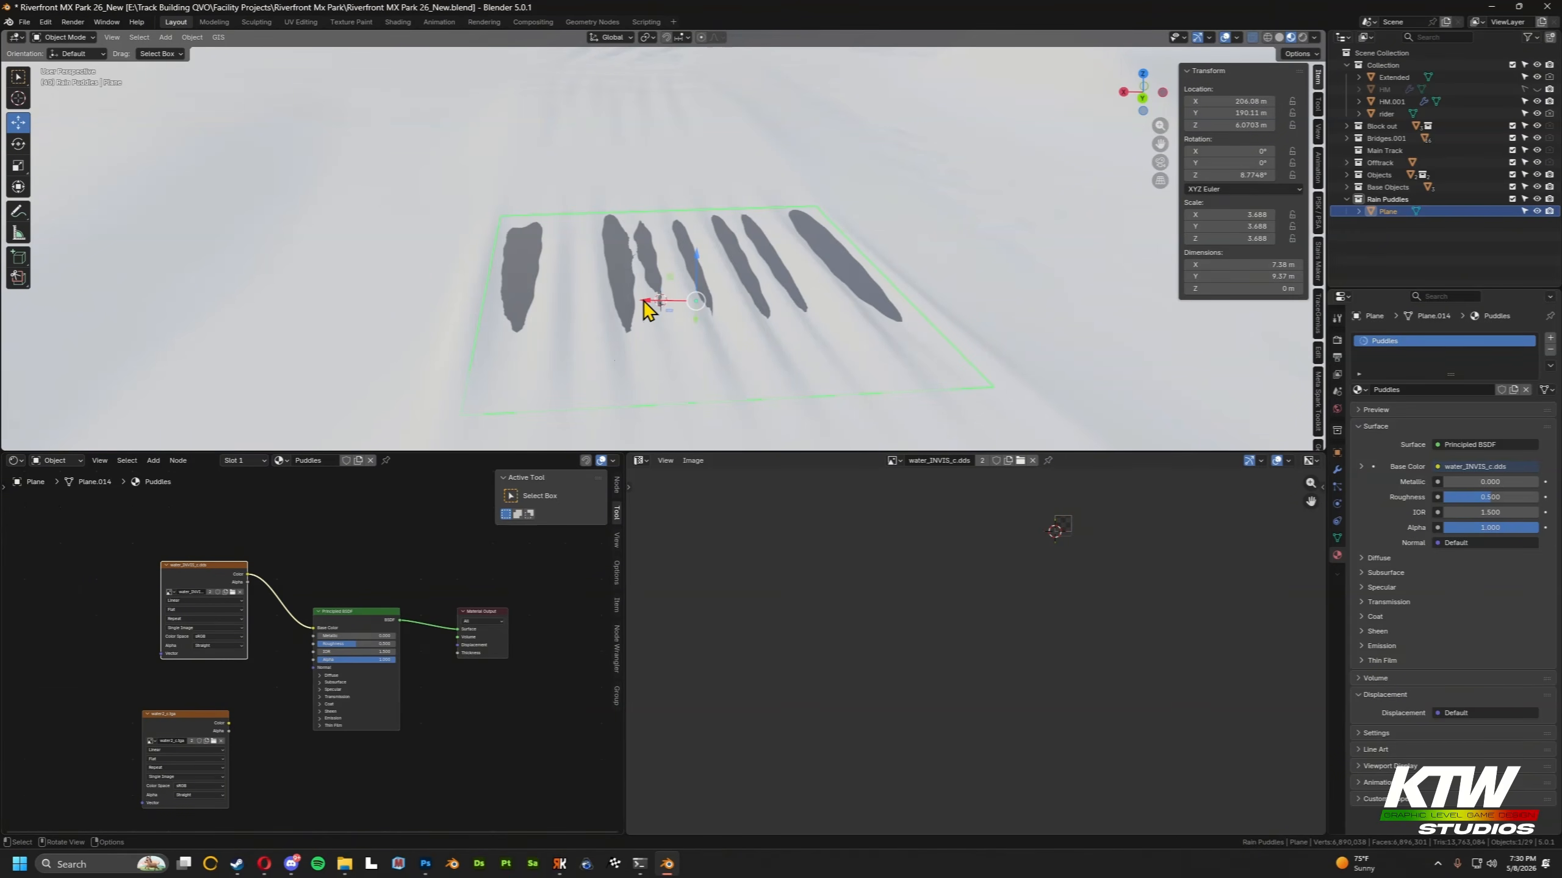
mouse_move(593, 342)
middle_down()
mouse_move(917, 345)
mouse_move(588, 352)
middle_up()
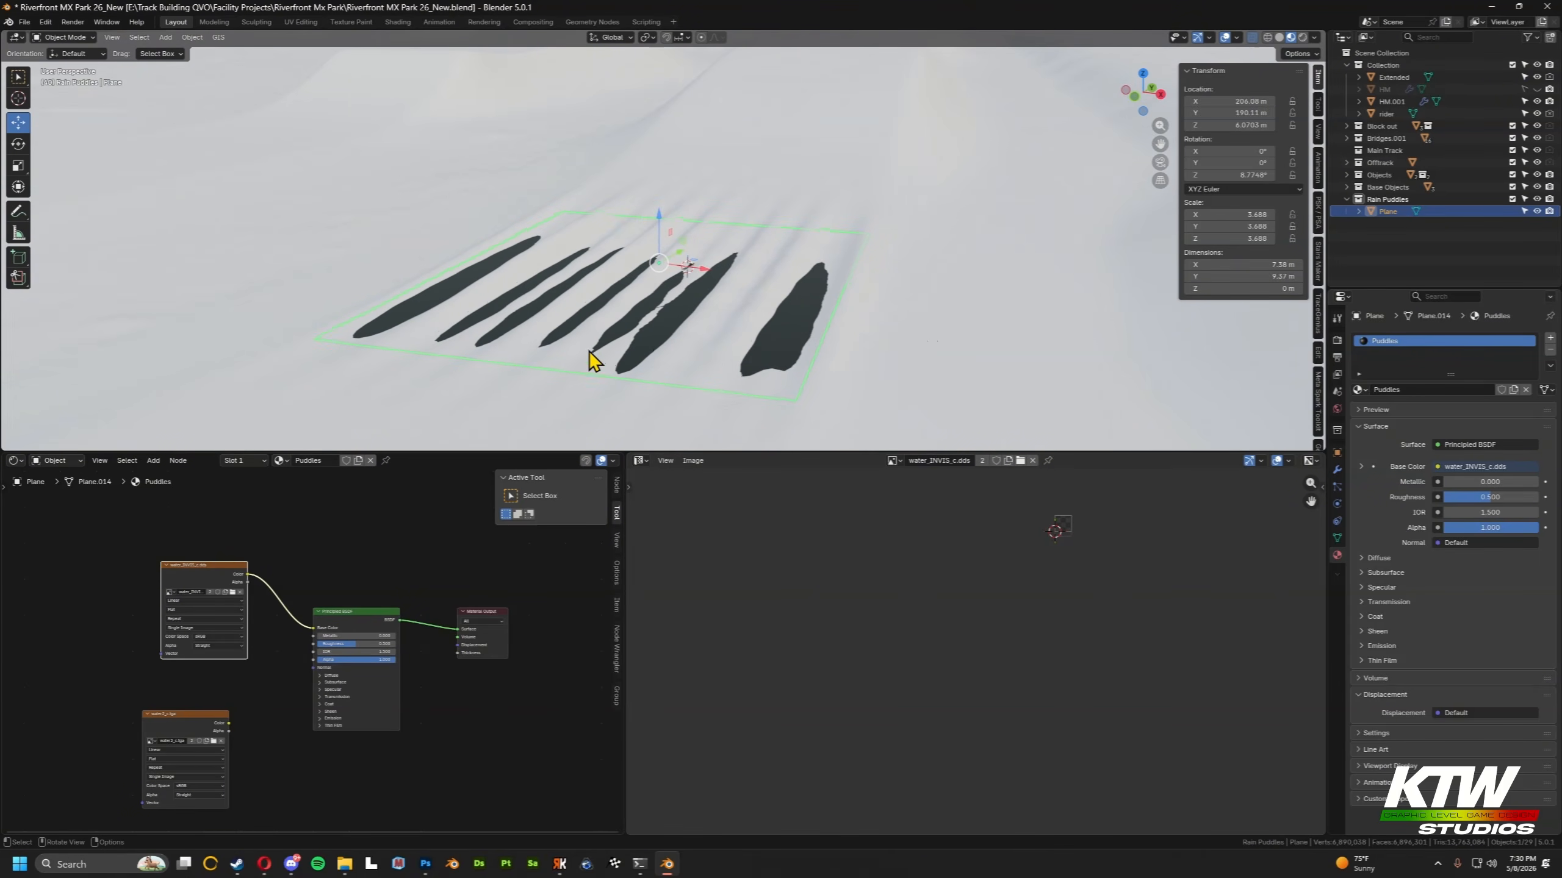
scroll(561, 360, up, 3)
scroll(547, 366, down, 1)
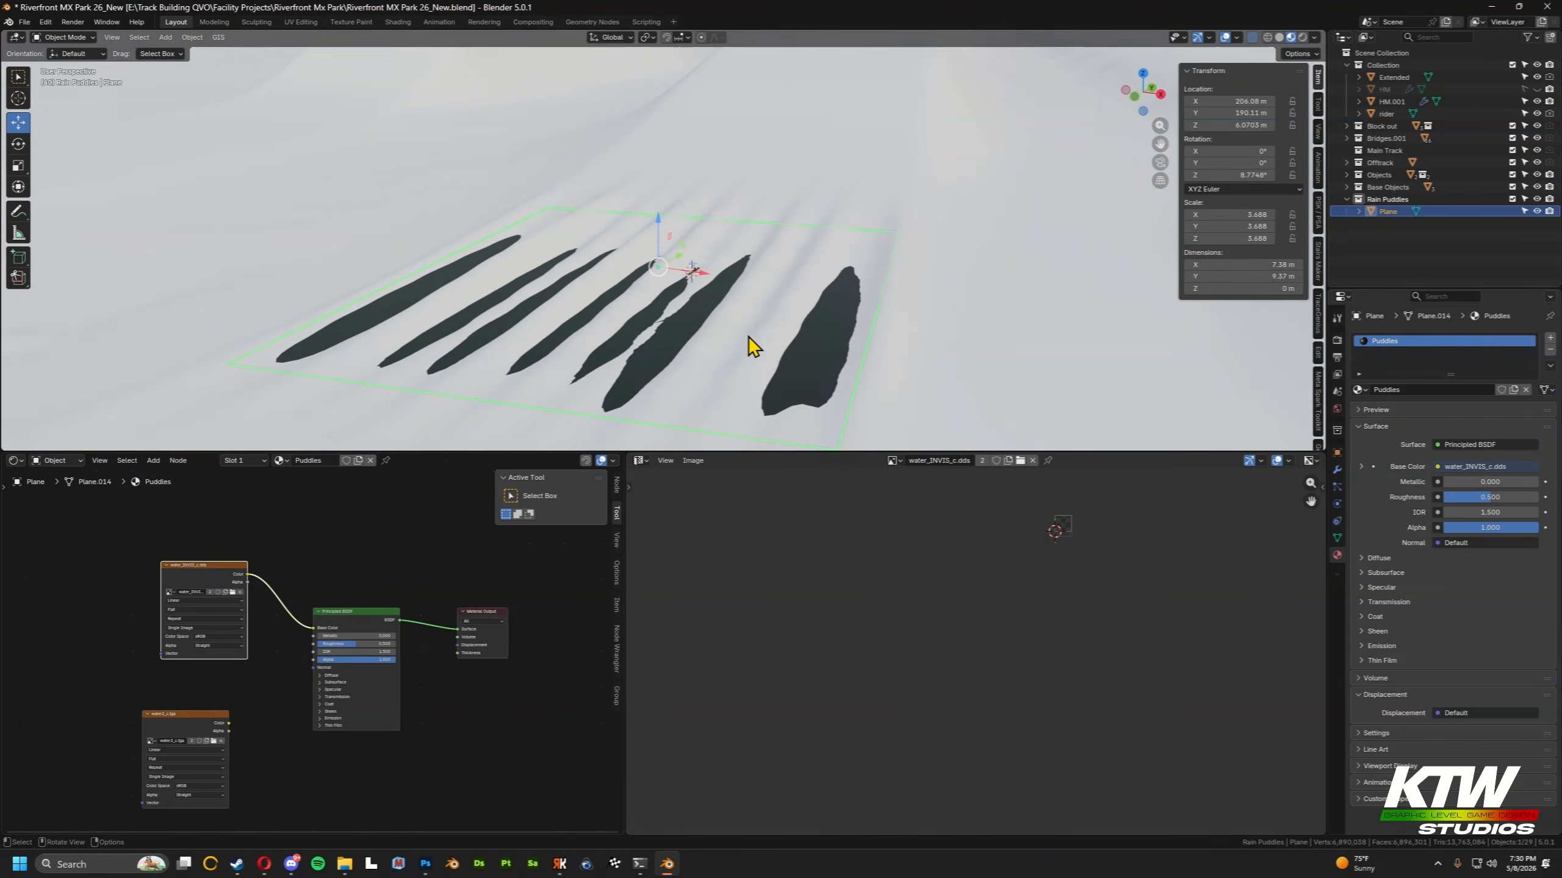
Connect the water2_c.tga color to the Principled BSDF emission color and set the emission strength to 1.
scroll(308, 655, up, 2)
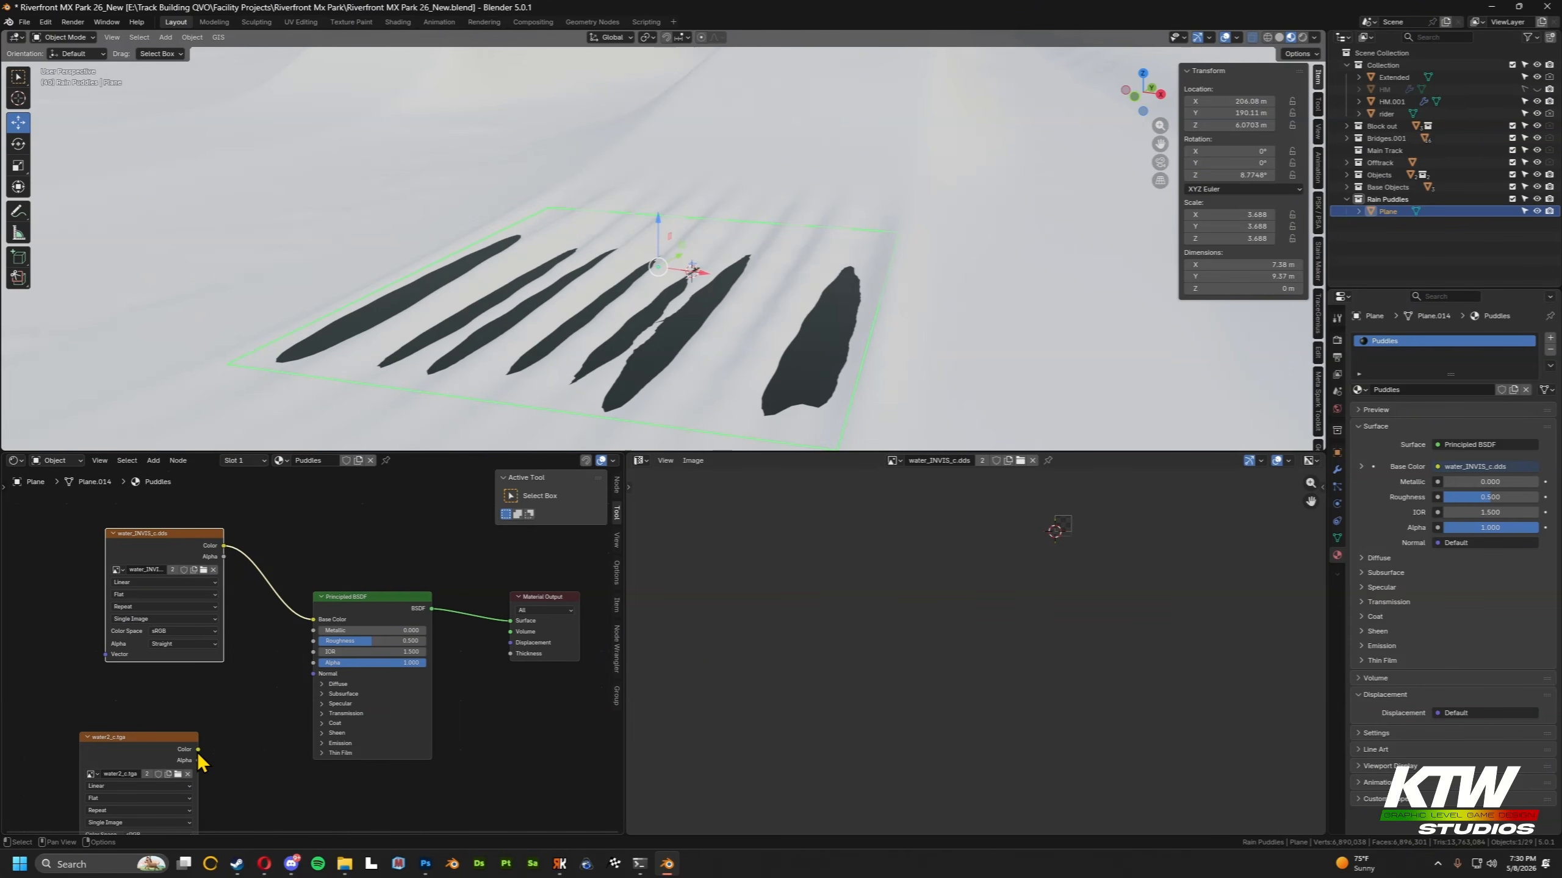
drag(157, 761, 171, 714)
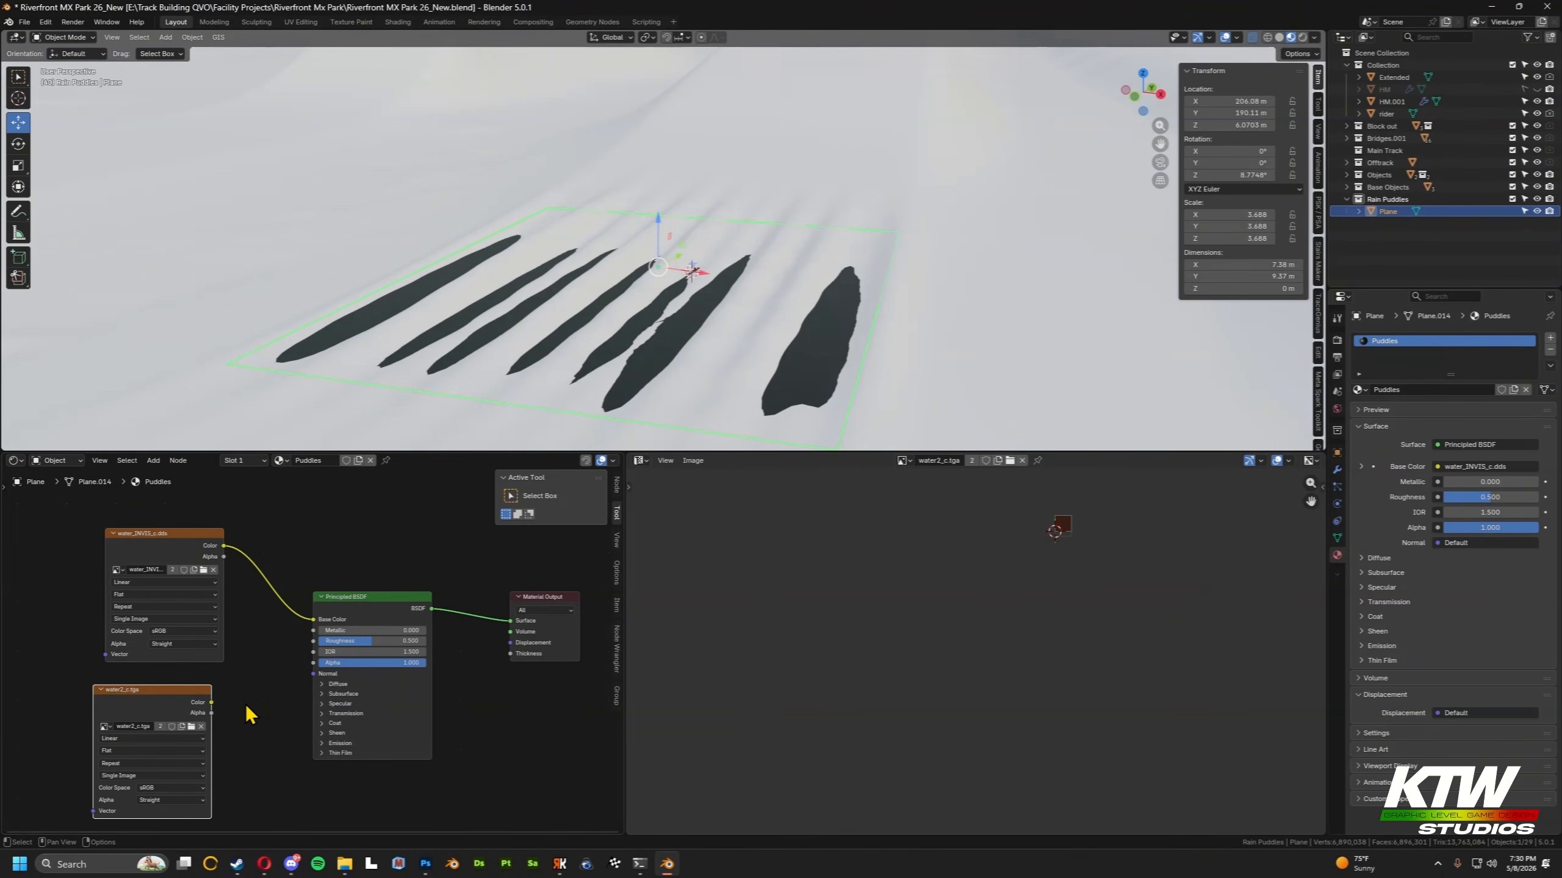
click(324, 744)
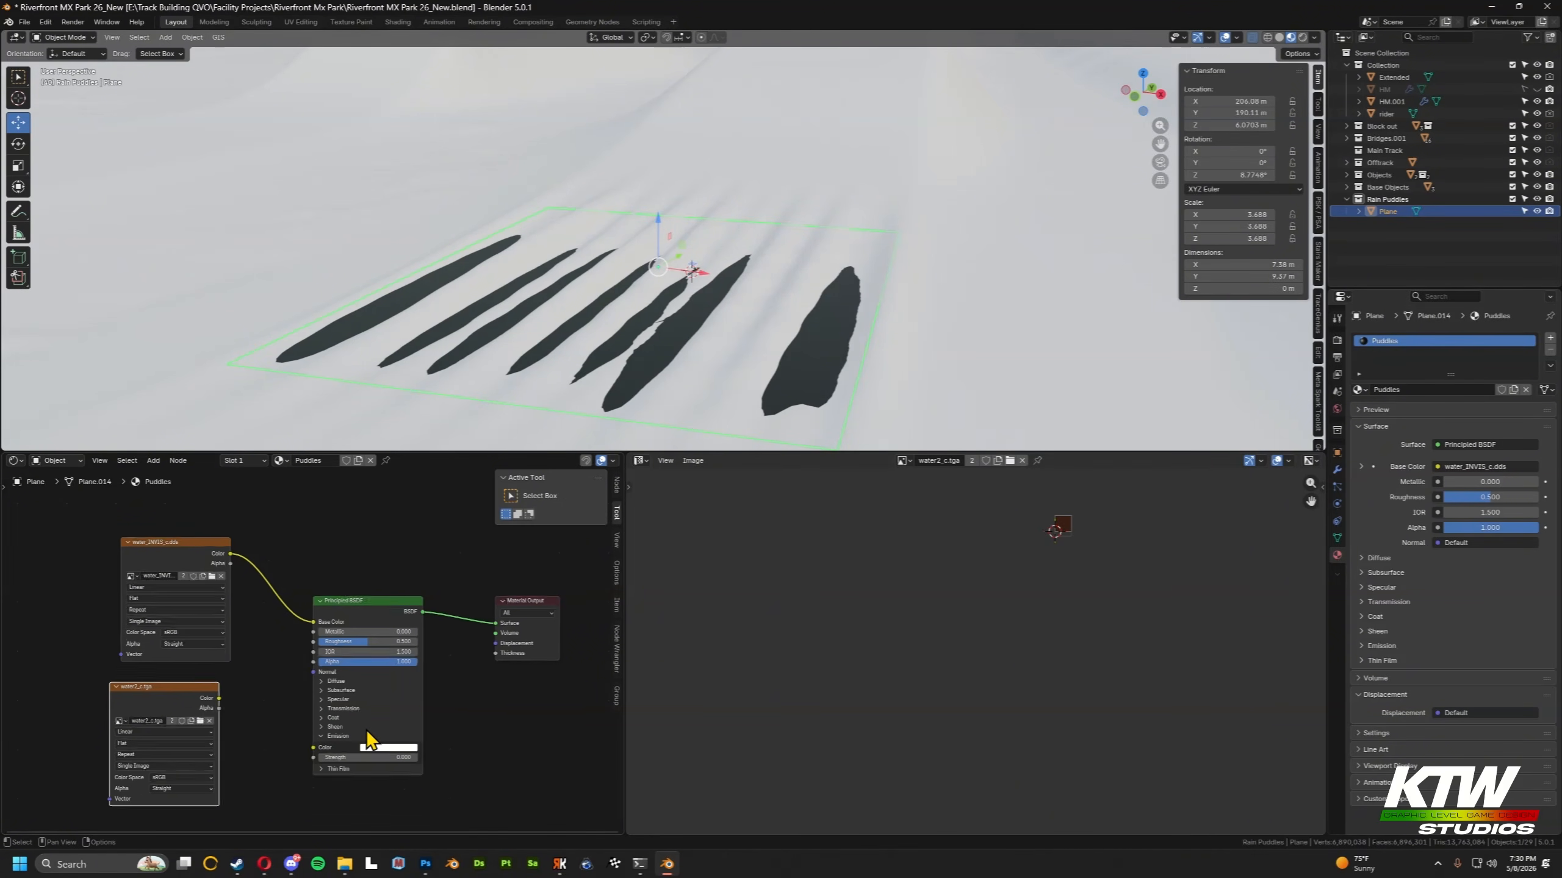
scroll(367, 735, up, 3)
middle_drag(369, 739, 372, 653)
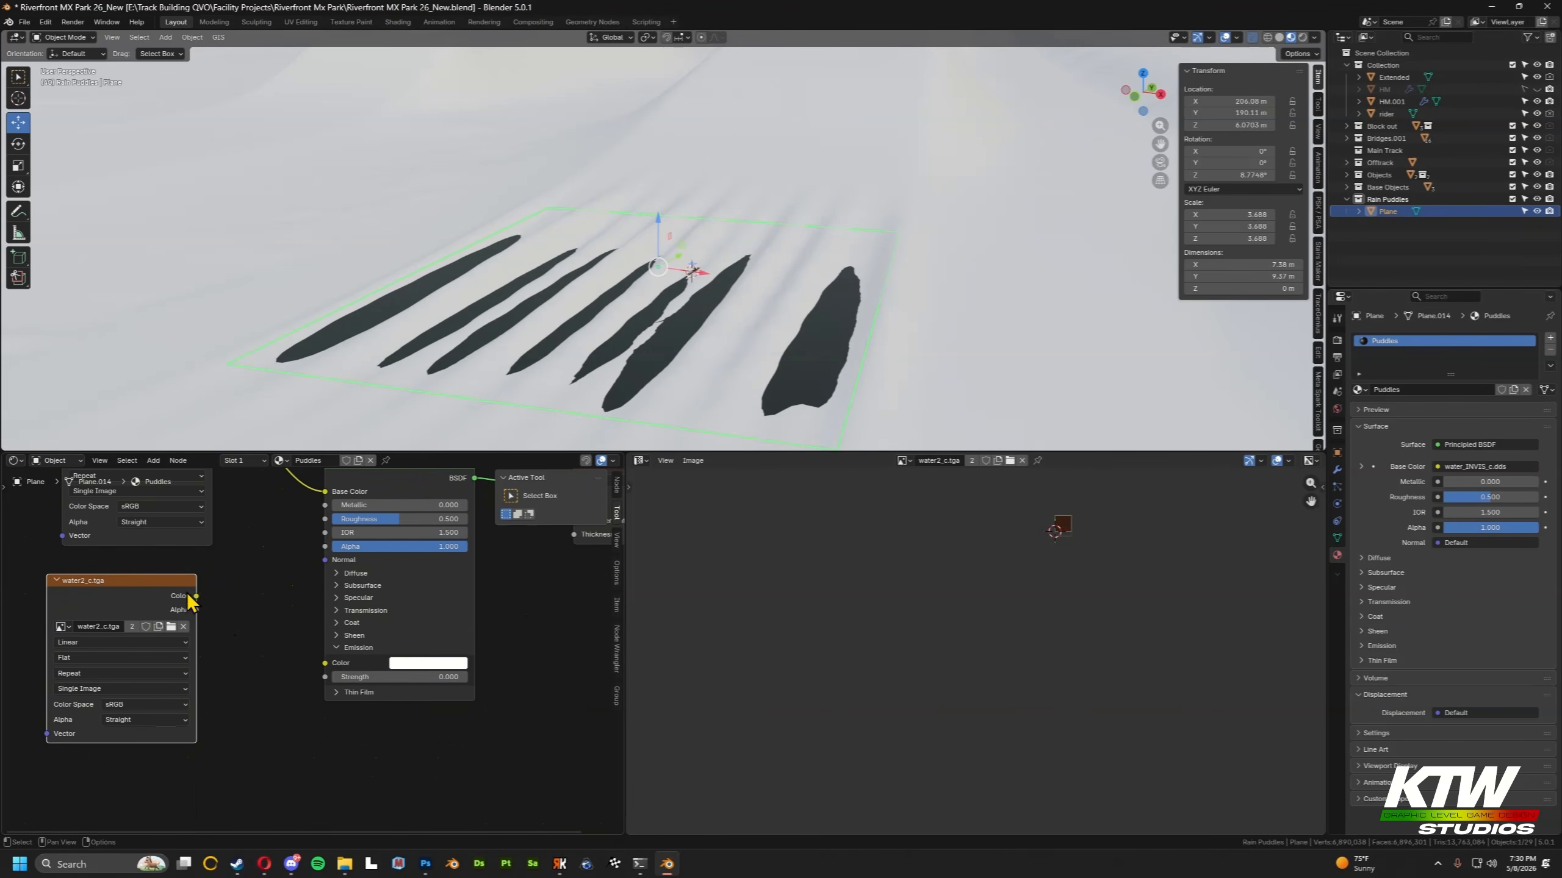
drag(197, 596, 325, 663)
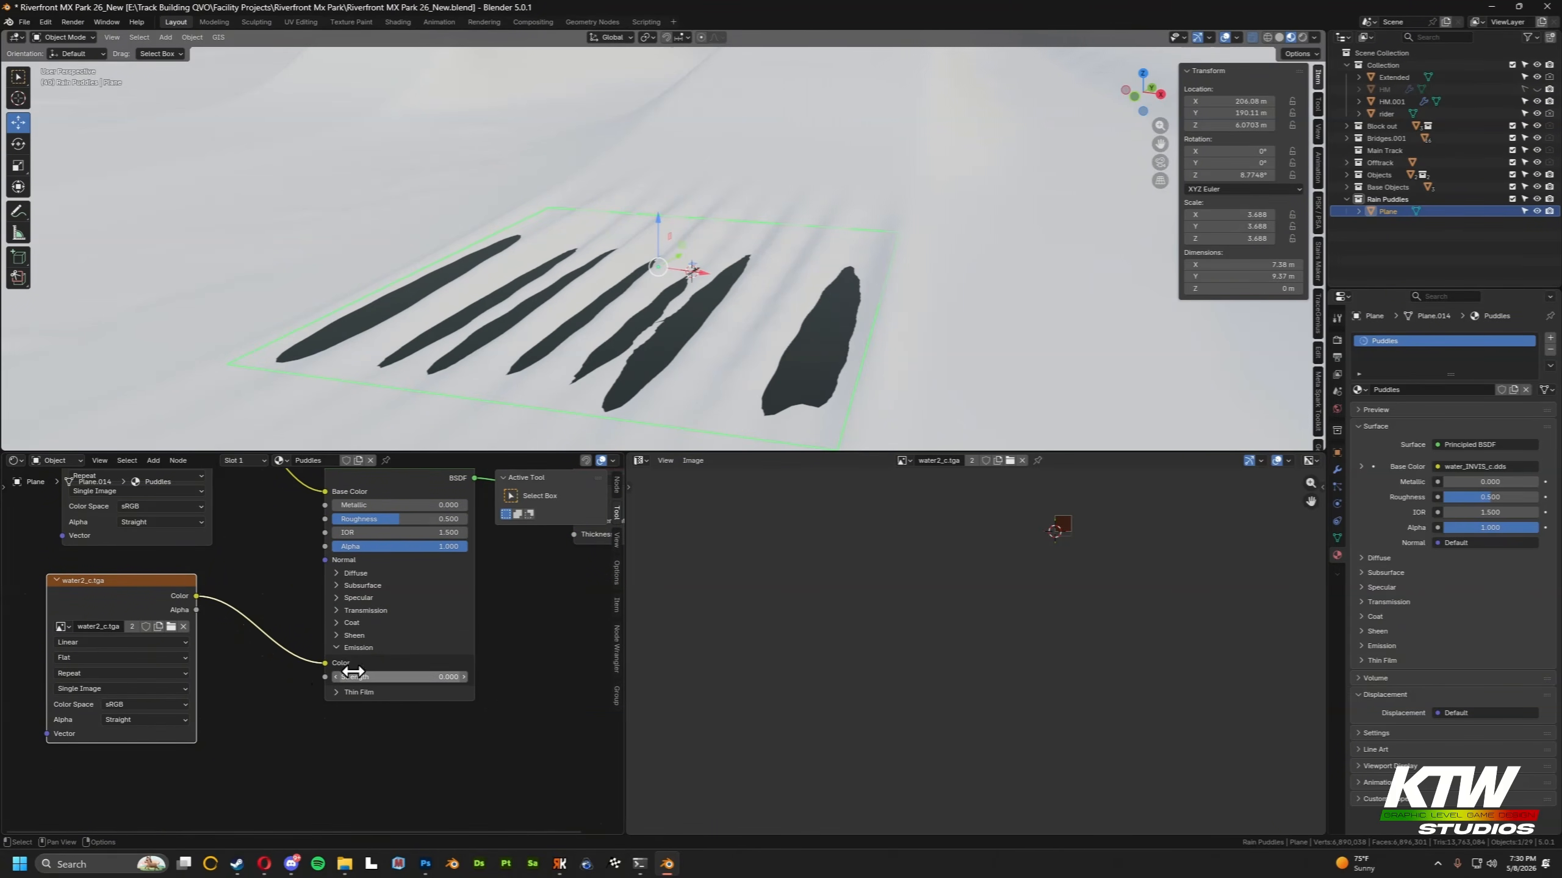
double_click(428, 679)
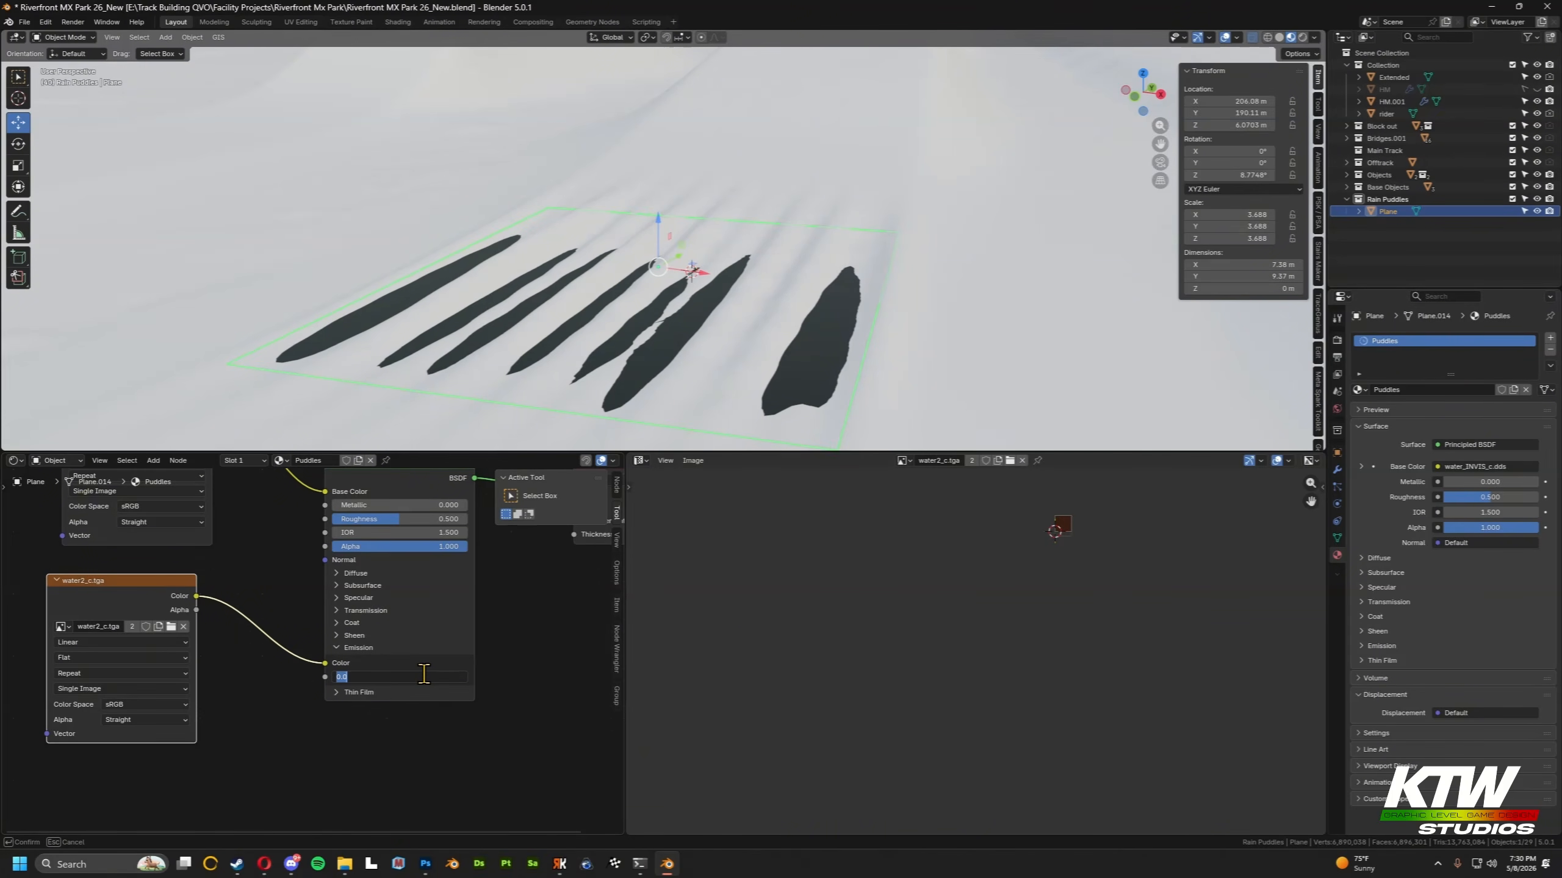
text(1)
key(Return)
scroll(677, 308, down, 8)
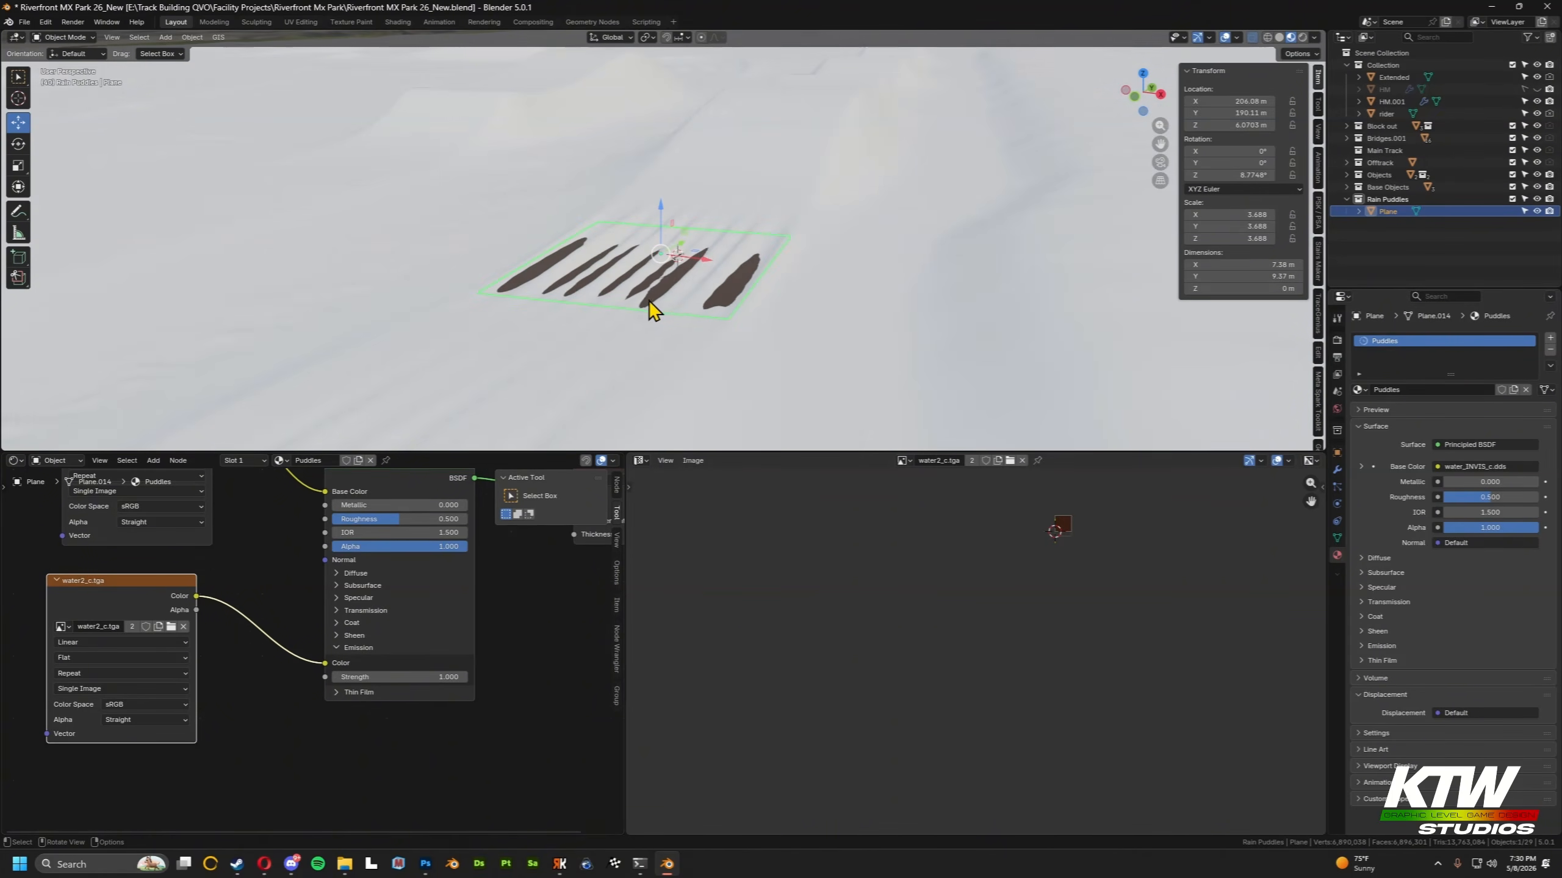
Export the puddle plane over Puddle Test.fbx in the Models folder using an operator preset, and save the Blender file.
click(24, 22)
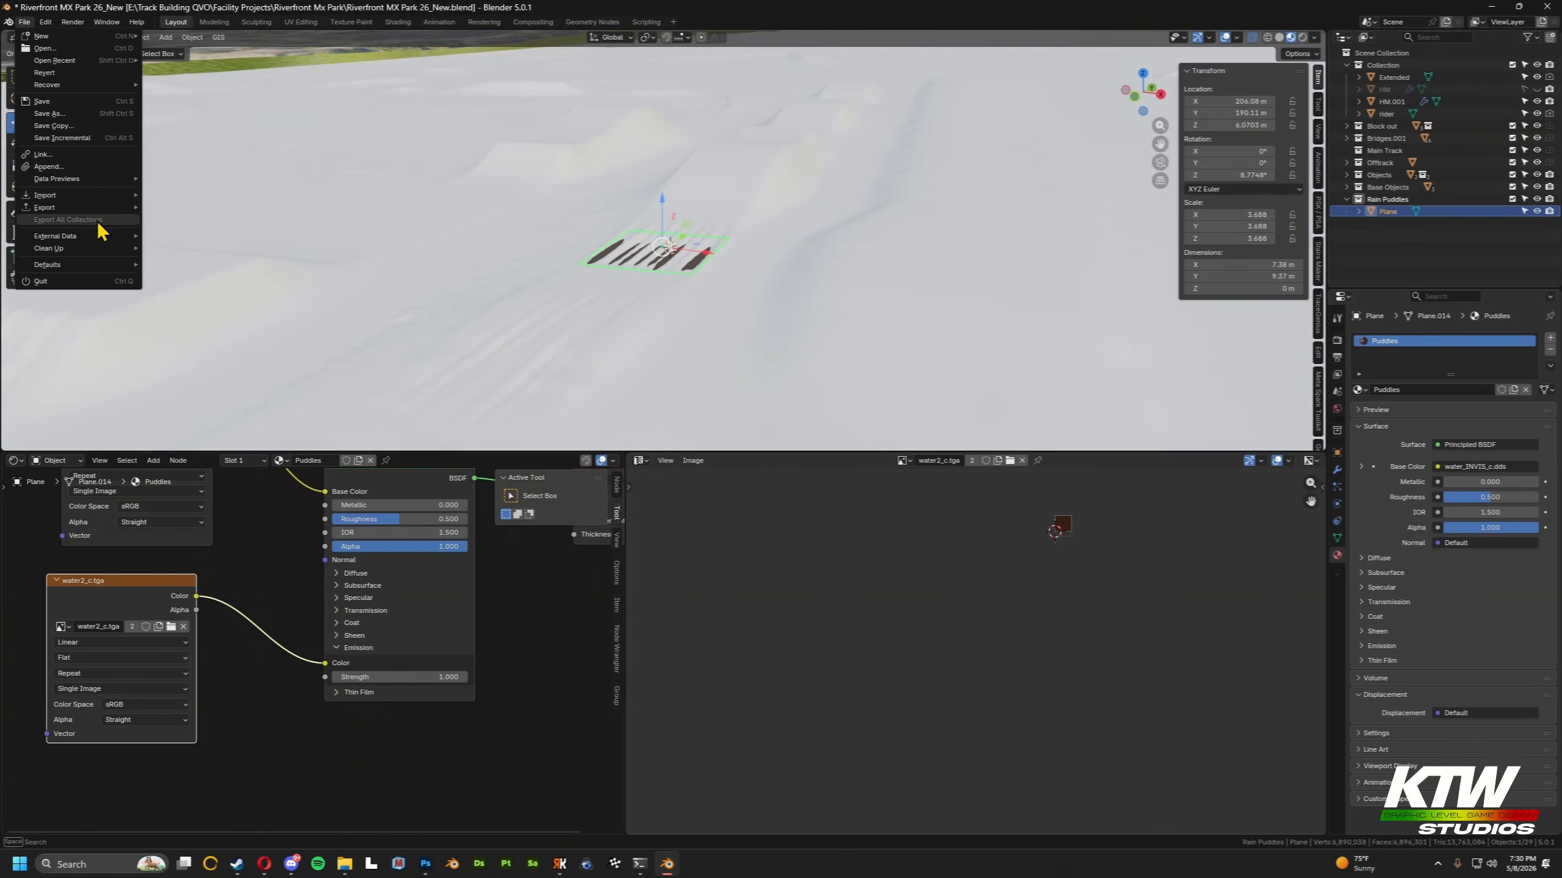
mouse_move(68, 207)
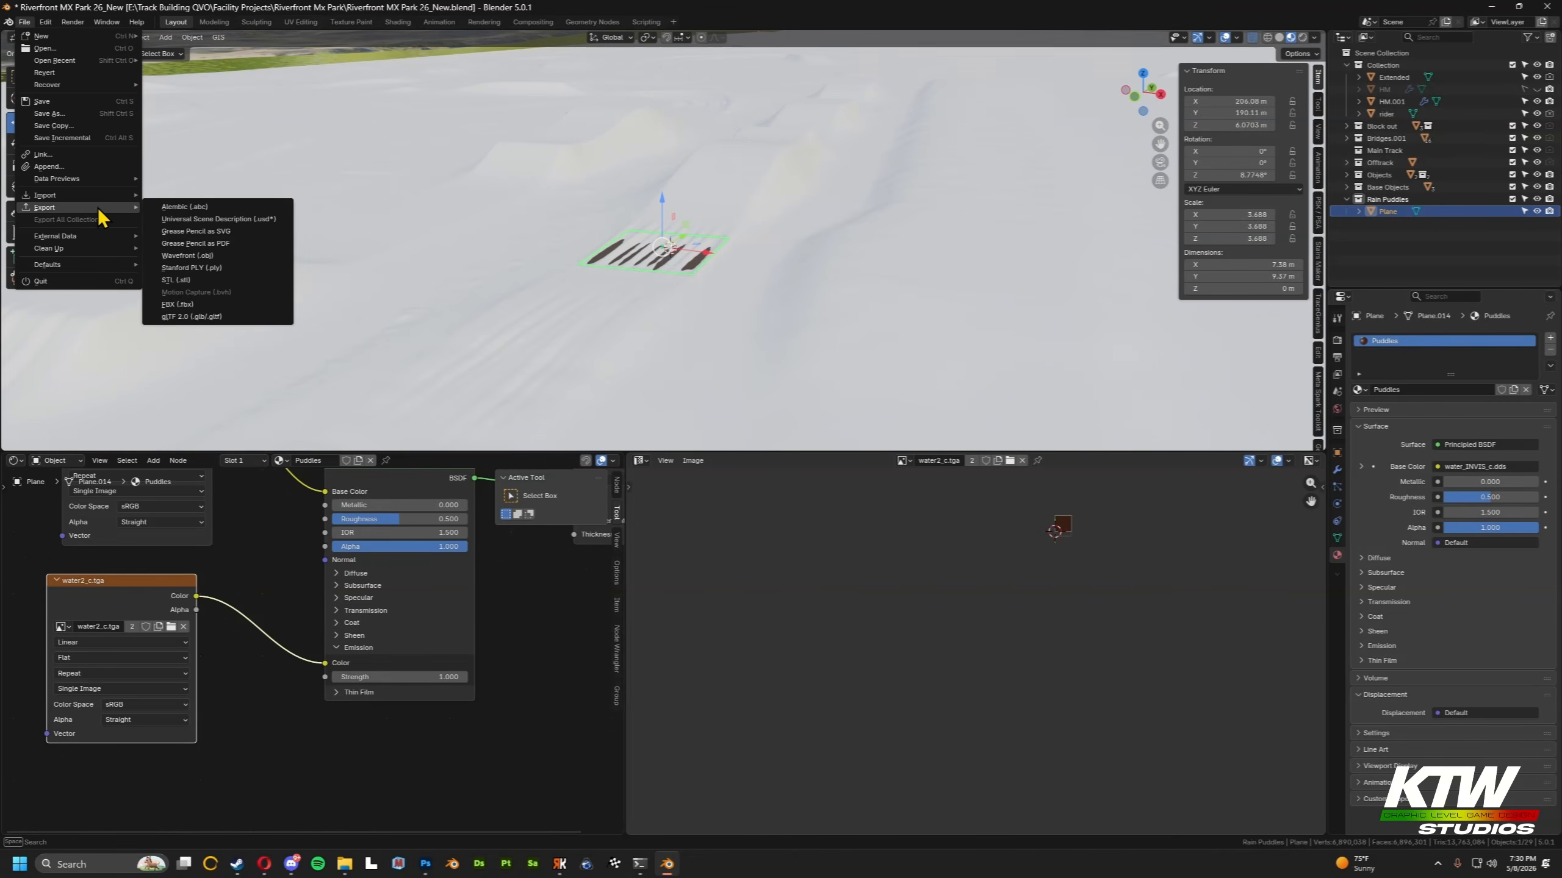
click(225, 305)
click(710, 492)
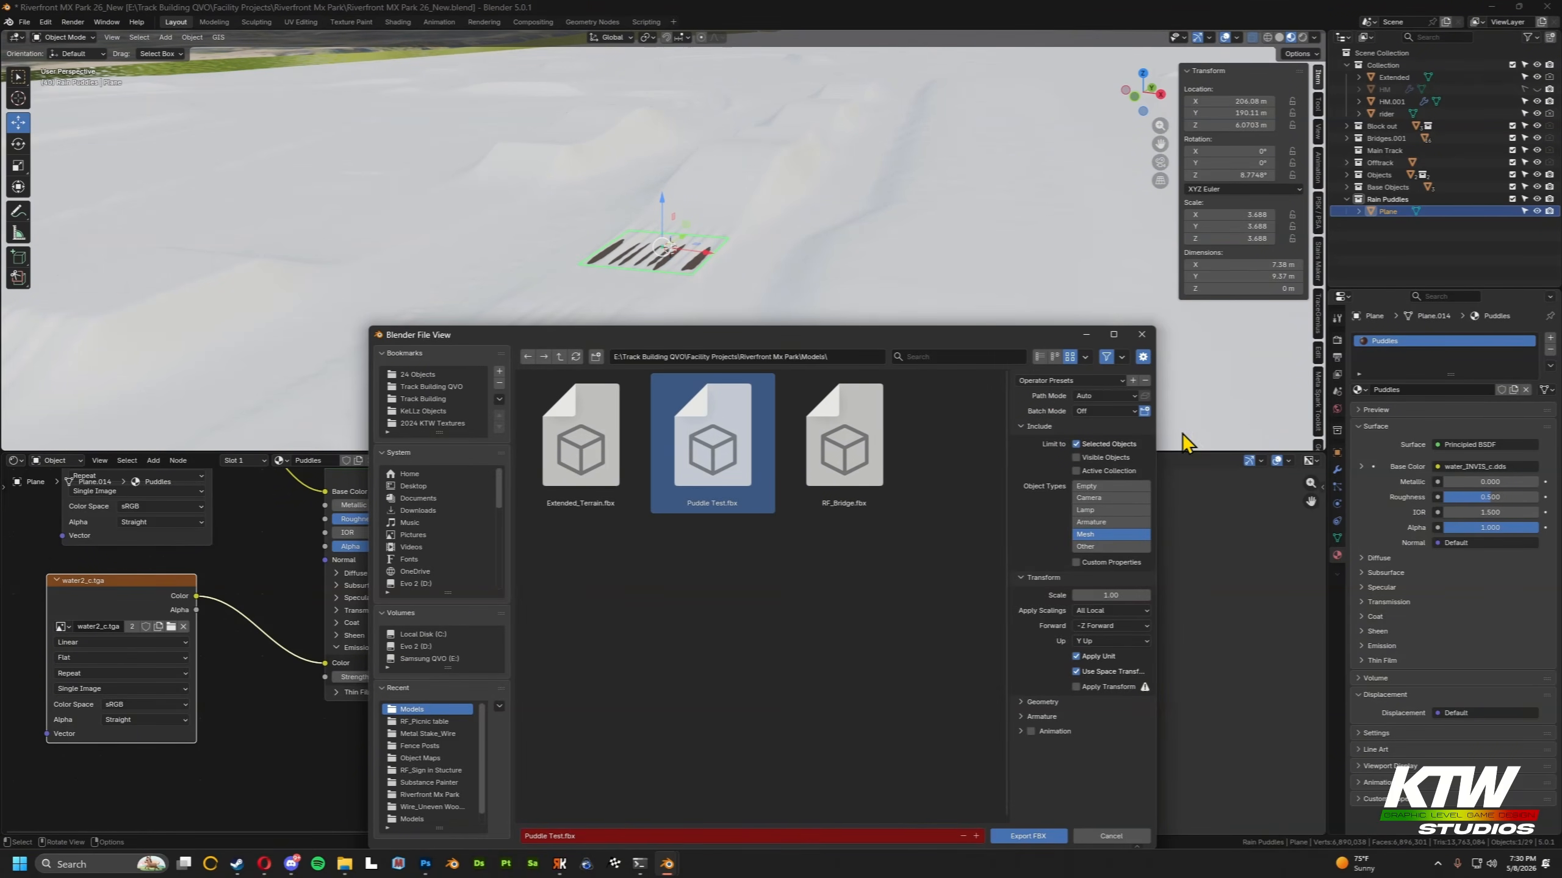
click(1063, 381)
click(1053, 412)
click(1027, 835)
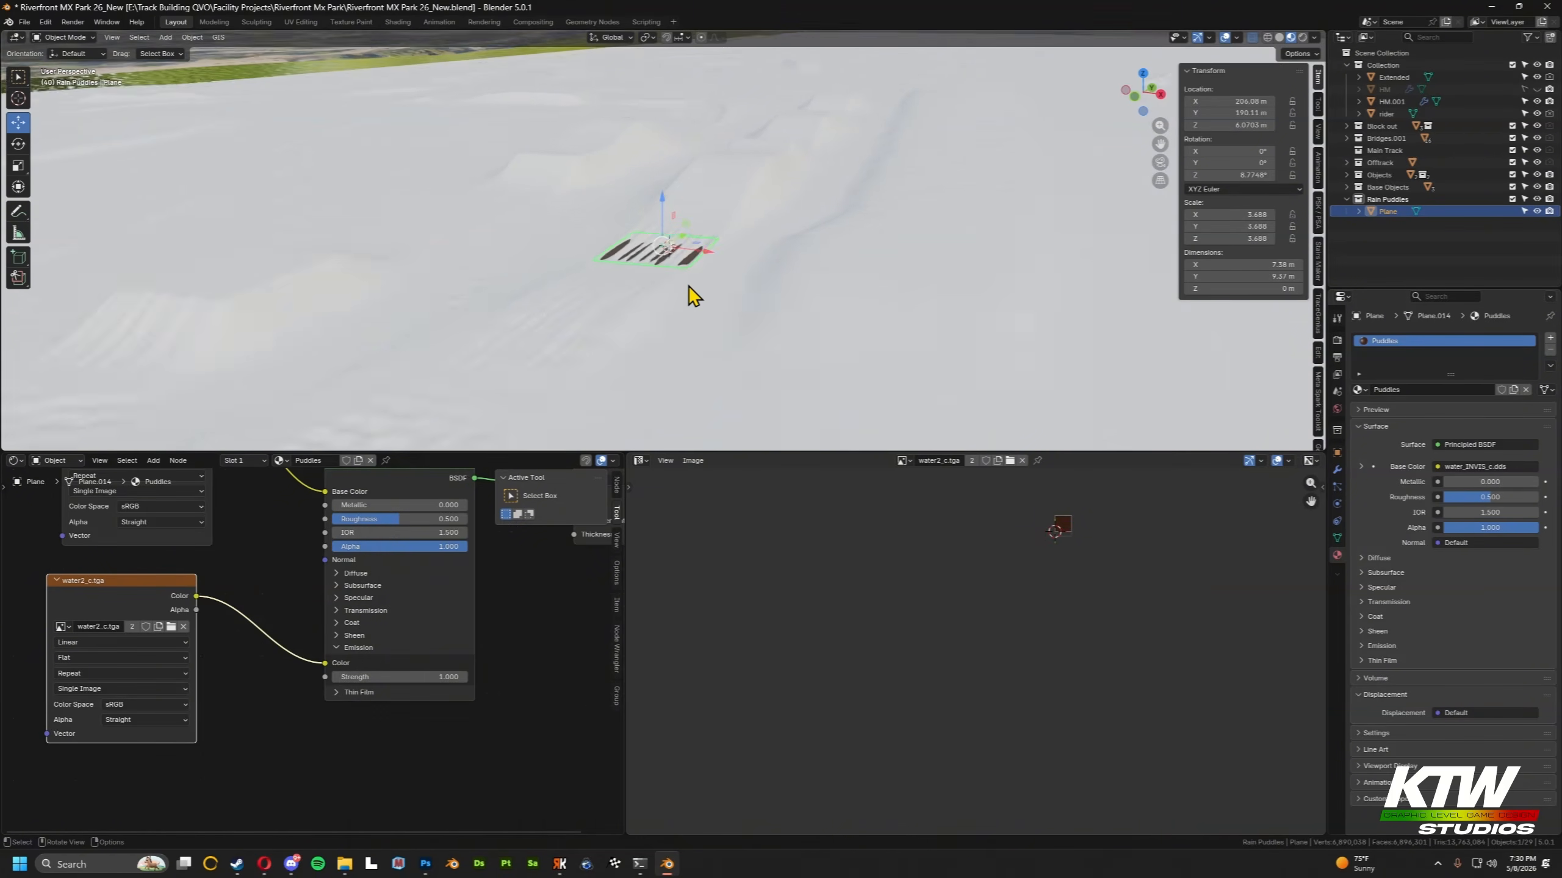
key(ctrl+s)
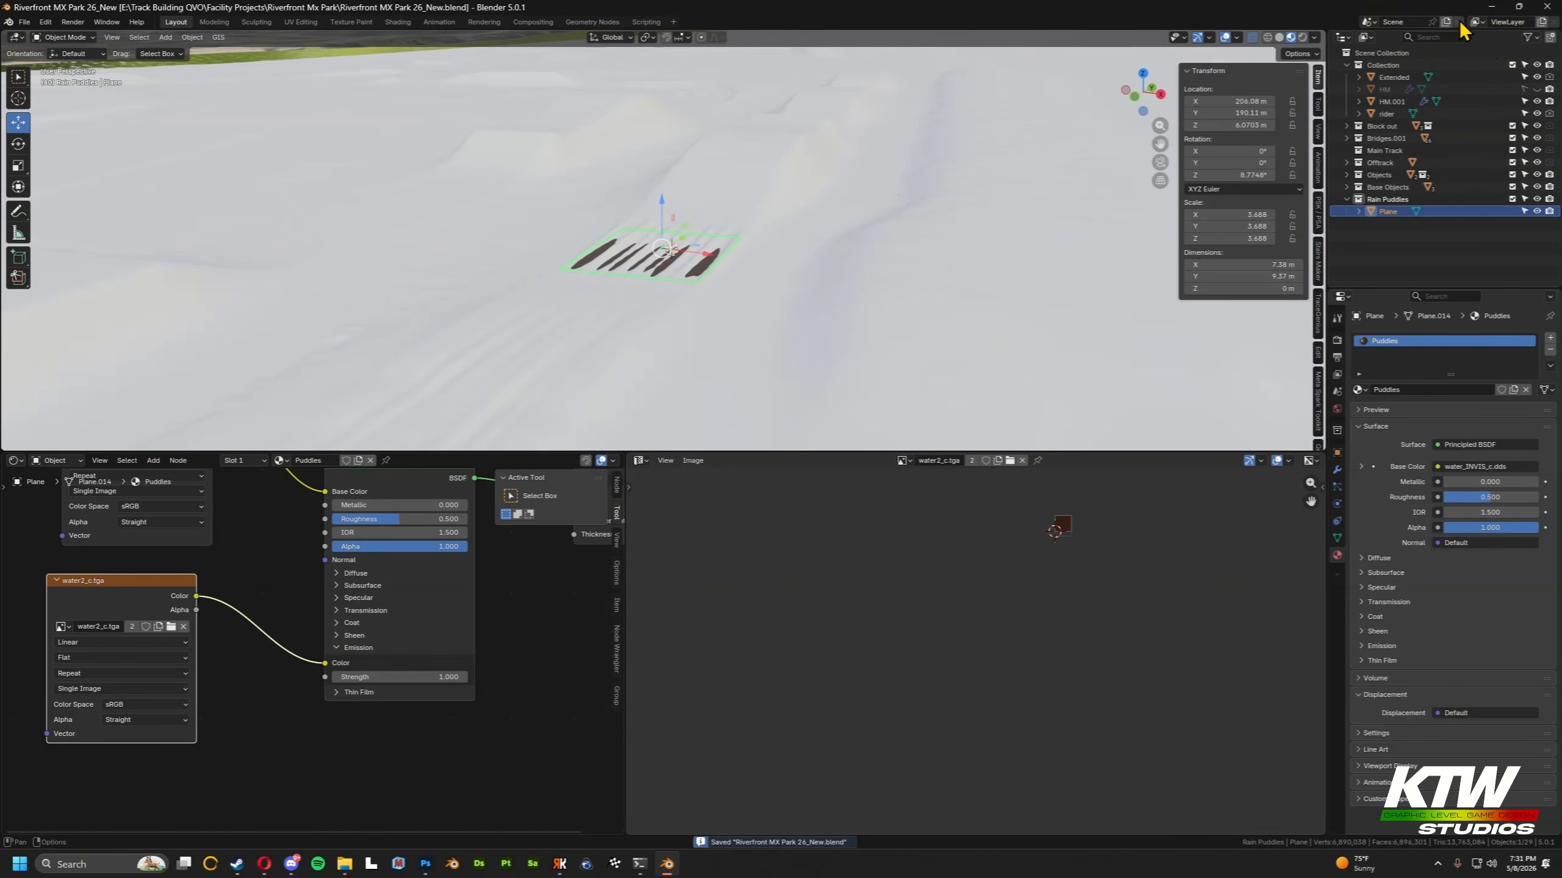
Switch to the Objs_WeatherSystem folder in File Explorer, delete water_INVIS_c.txt and create a new text document there.
click(1491, 7)
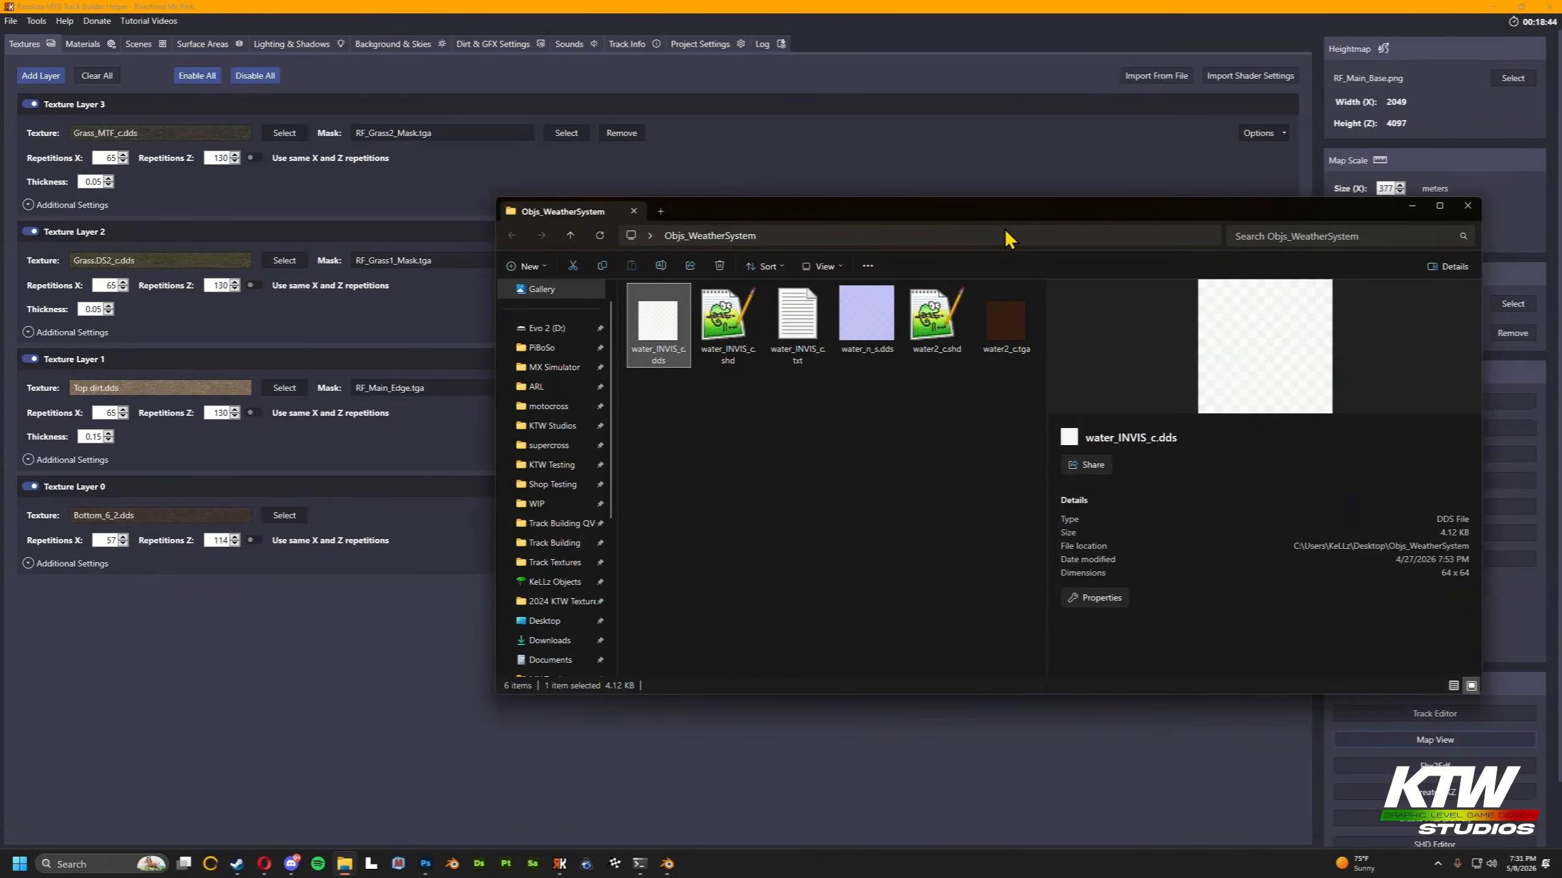
click(794, 354)
key(Delete)
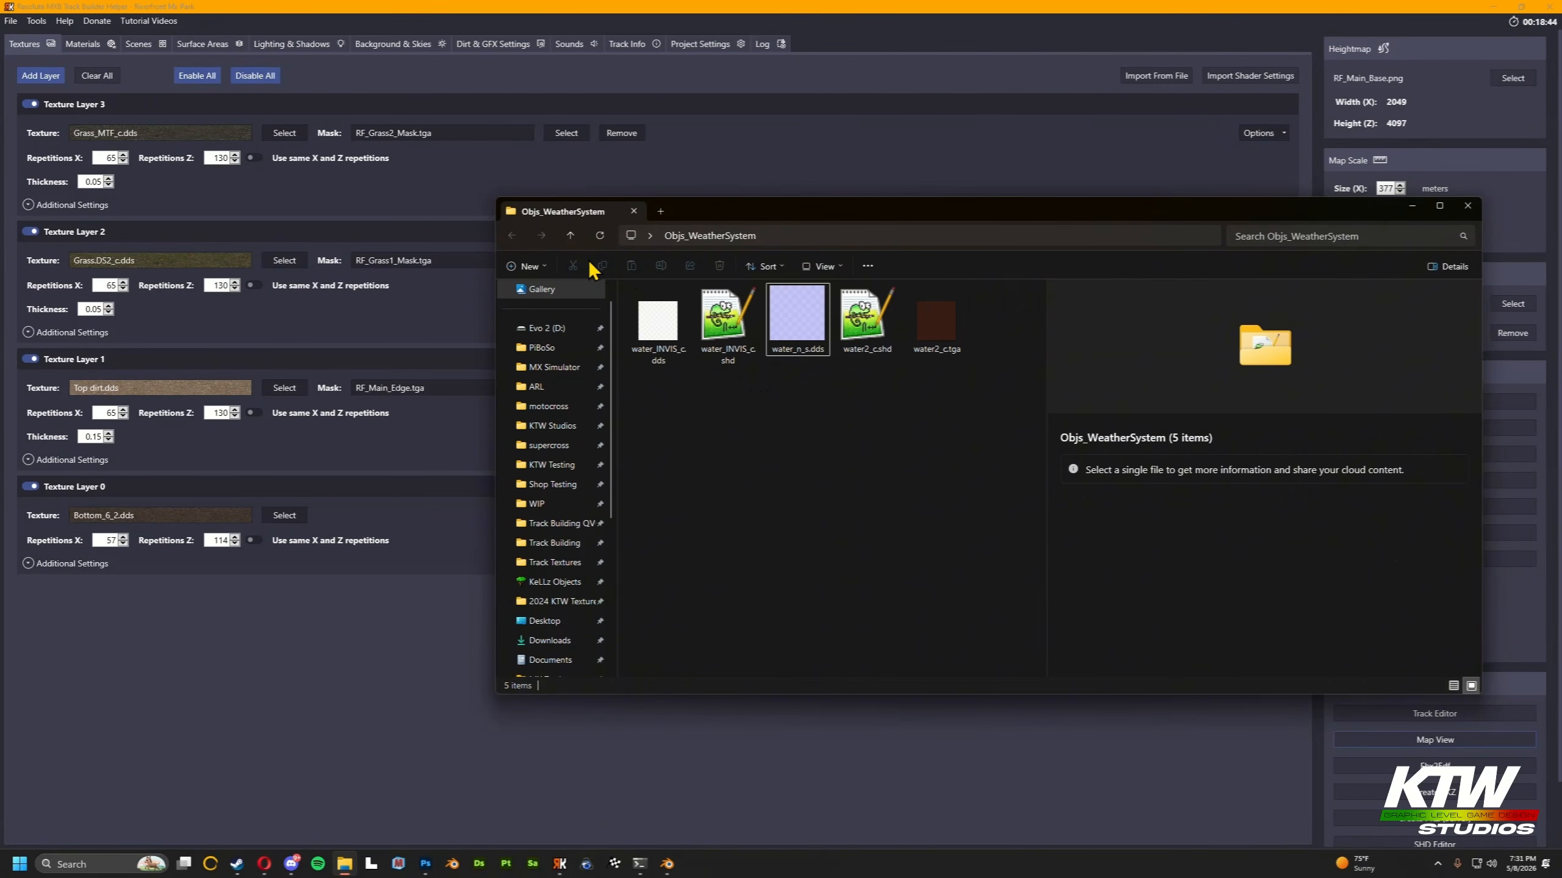
click(529, 266)
click(558, 401)
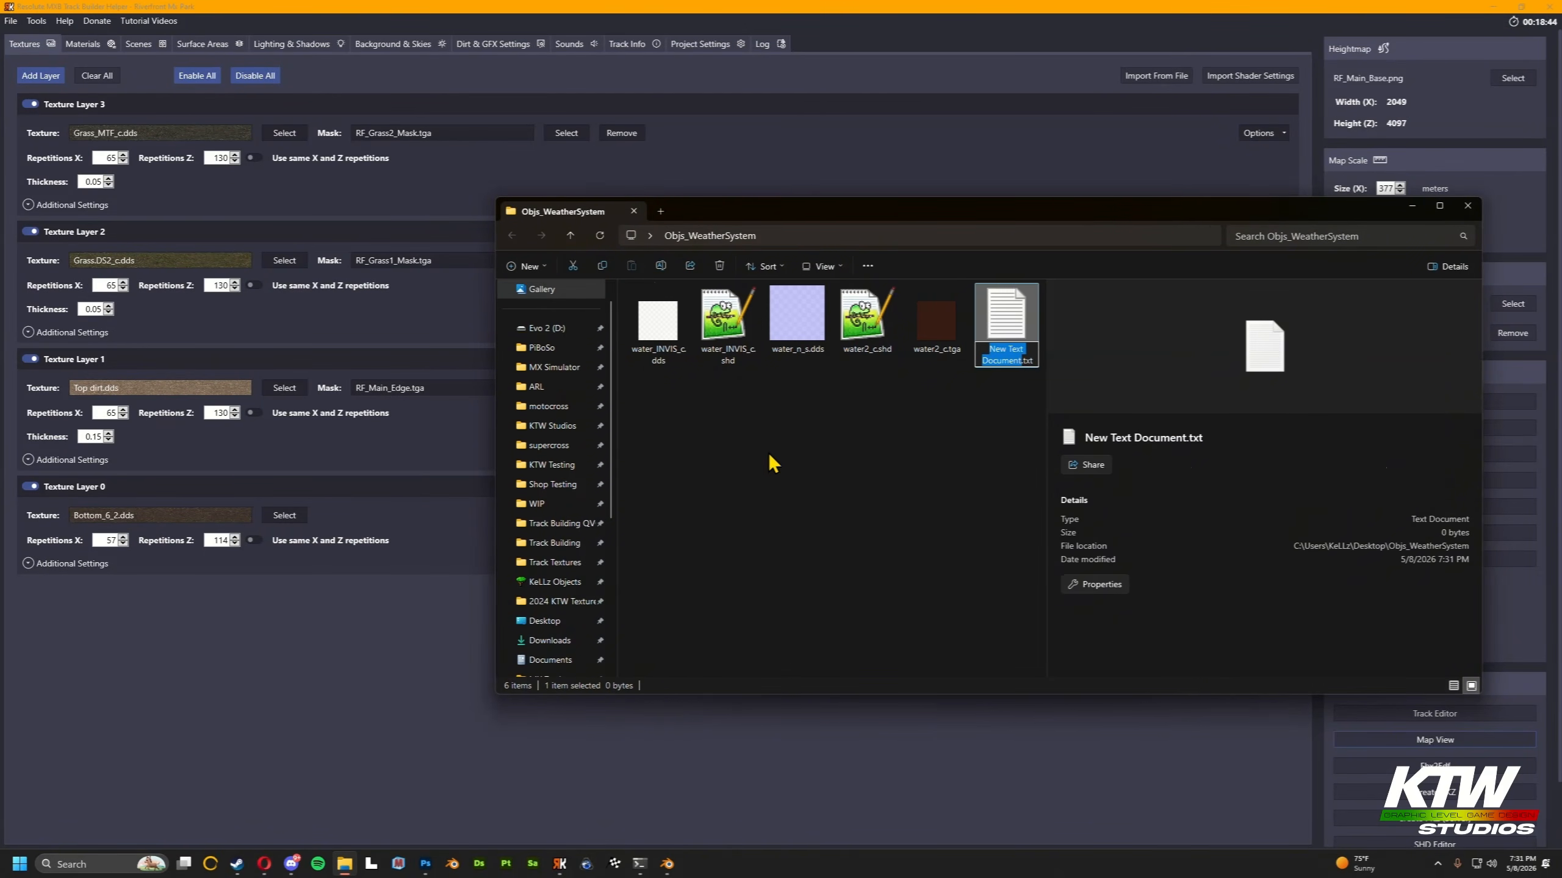
key(Return)
Copy the base name of water_INVIS_c.dds and rename the new text document to water_INVIS_c.txt.
click(728, 356)
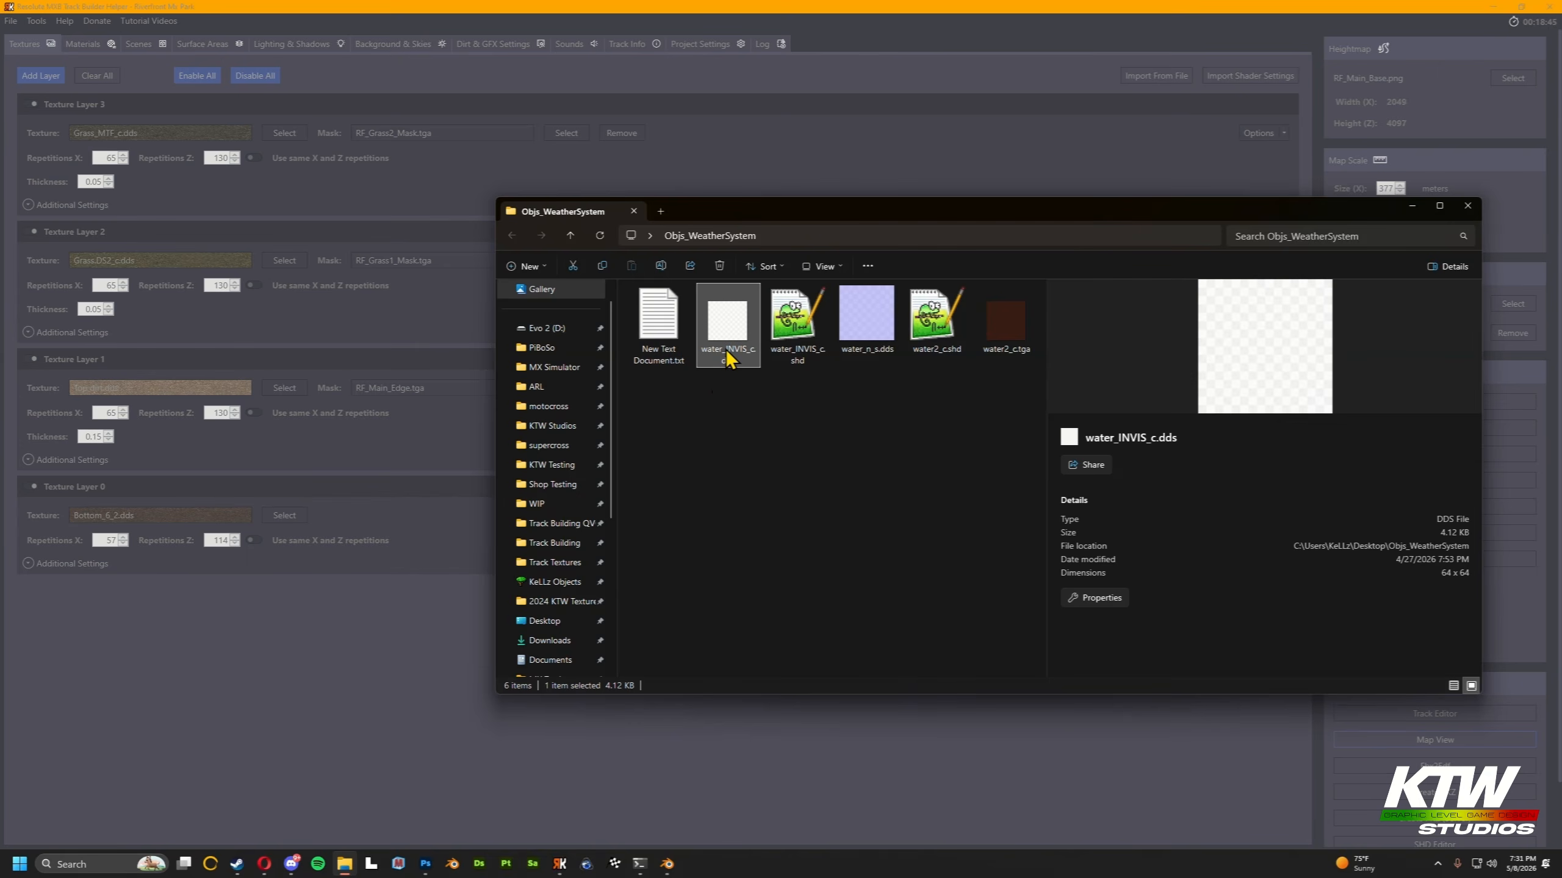
click(727, 354)
key(ctrl+c)
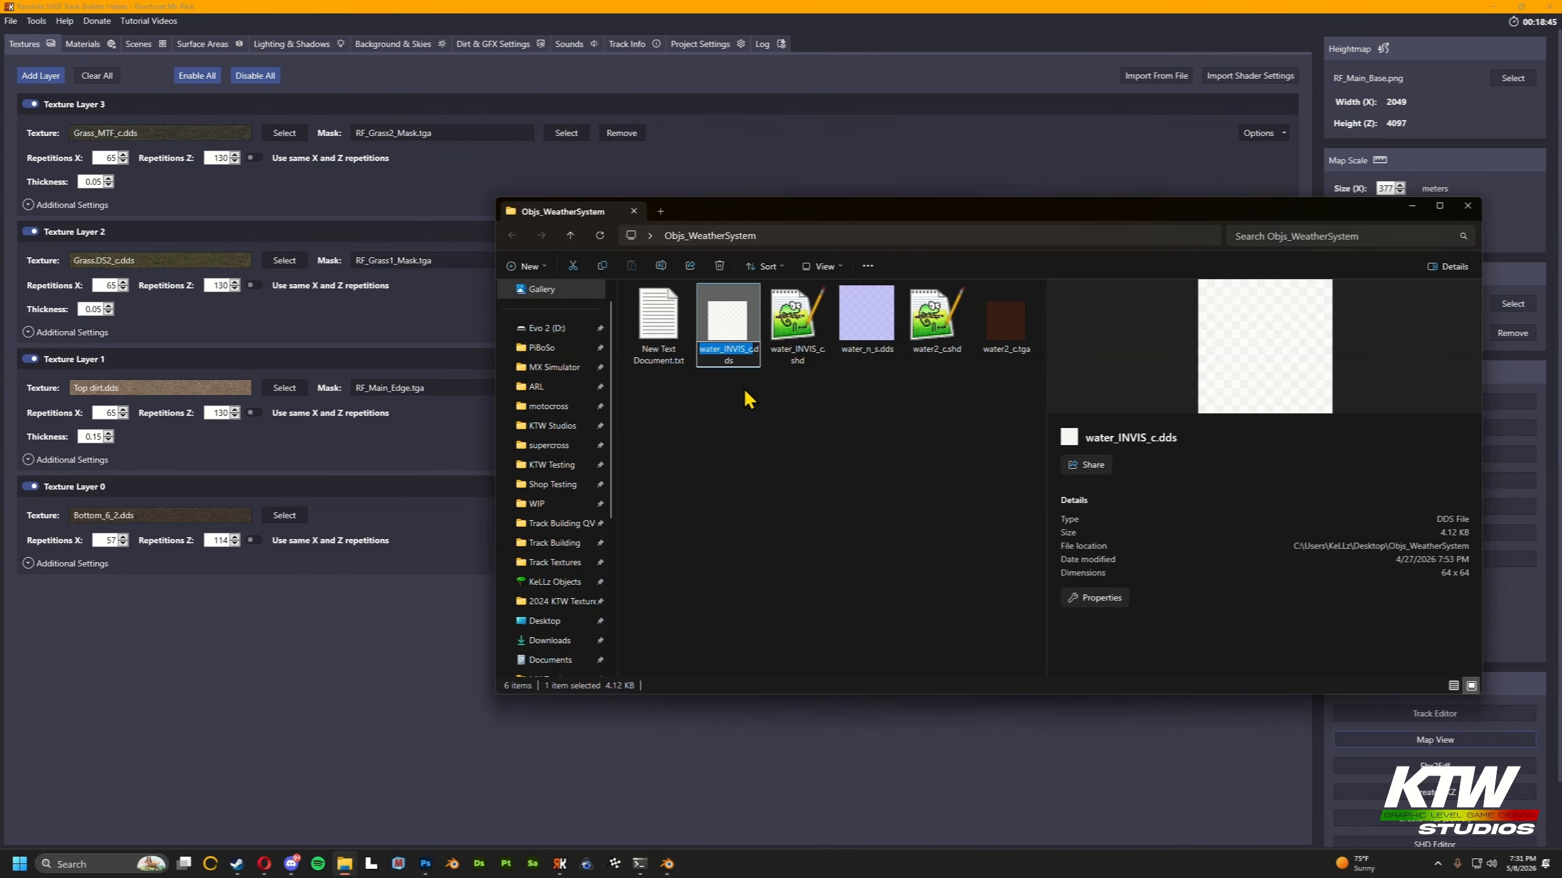
click(662, 357)
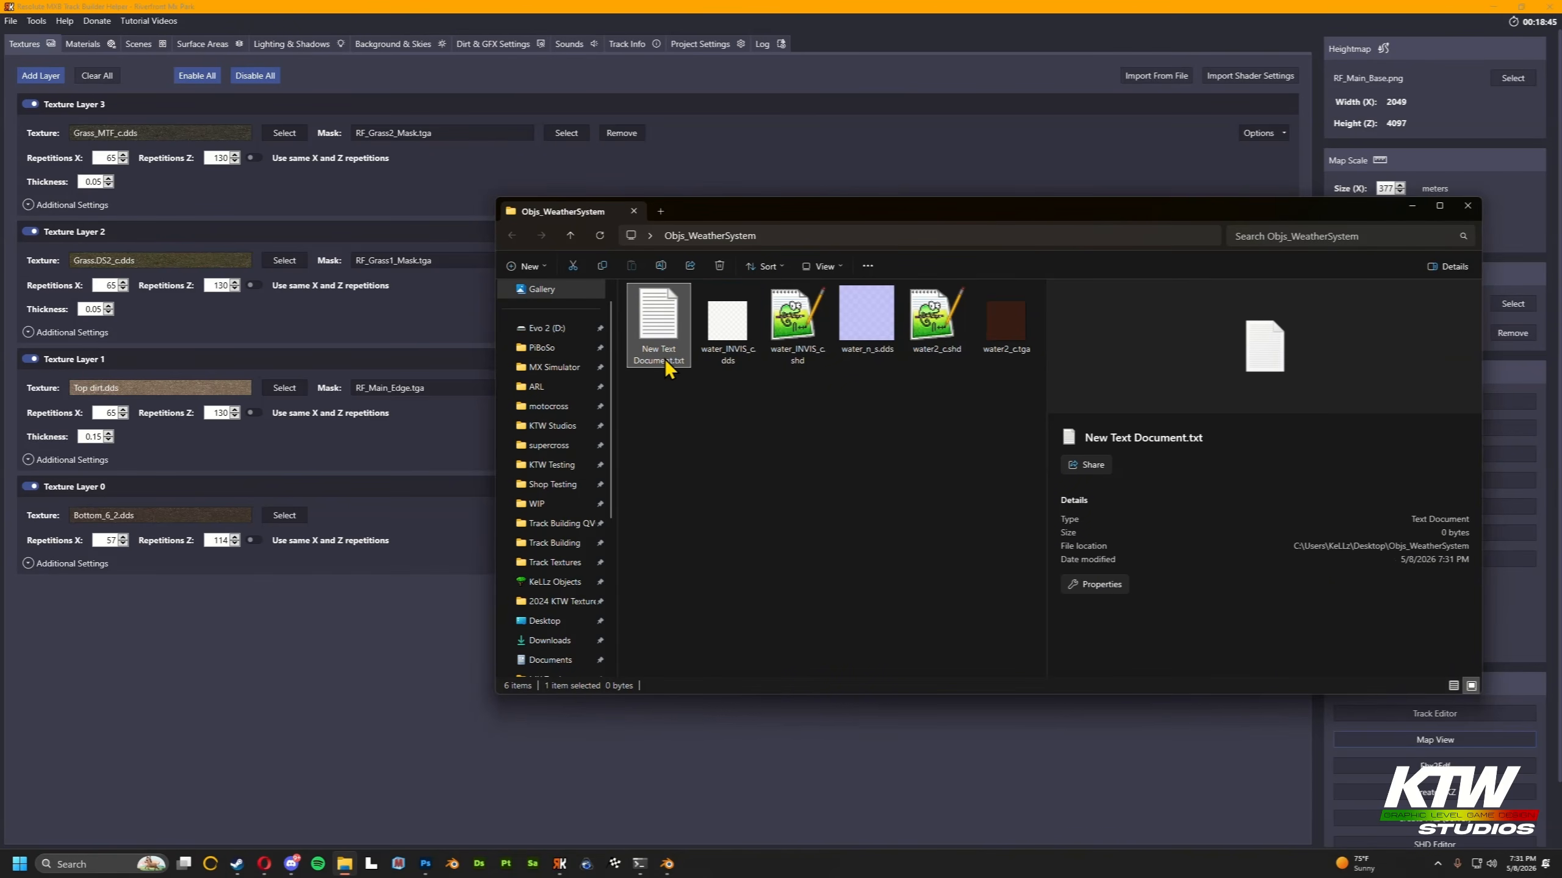
click(667, 360)
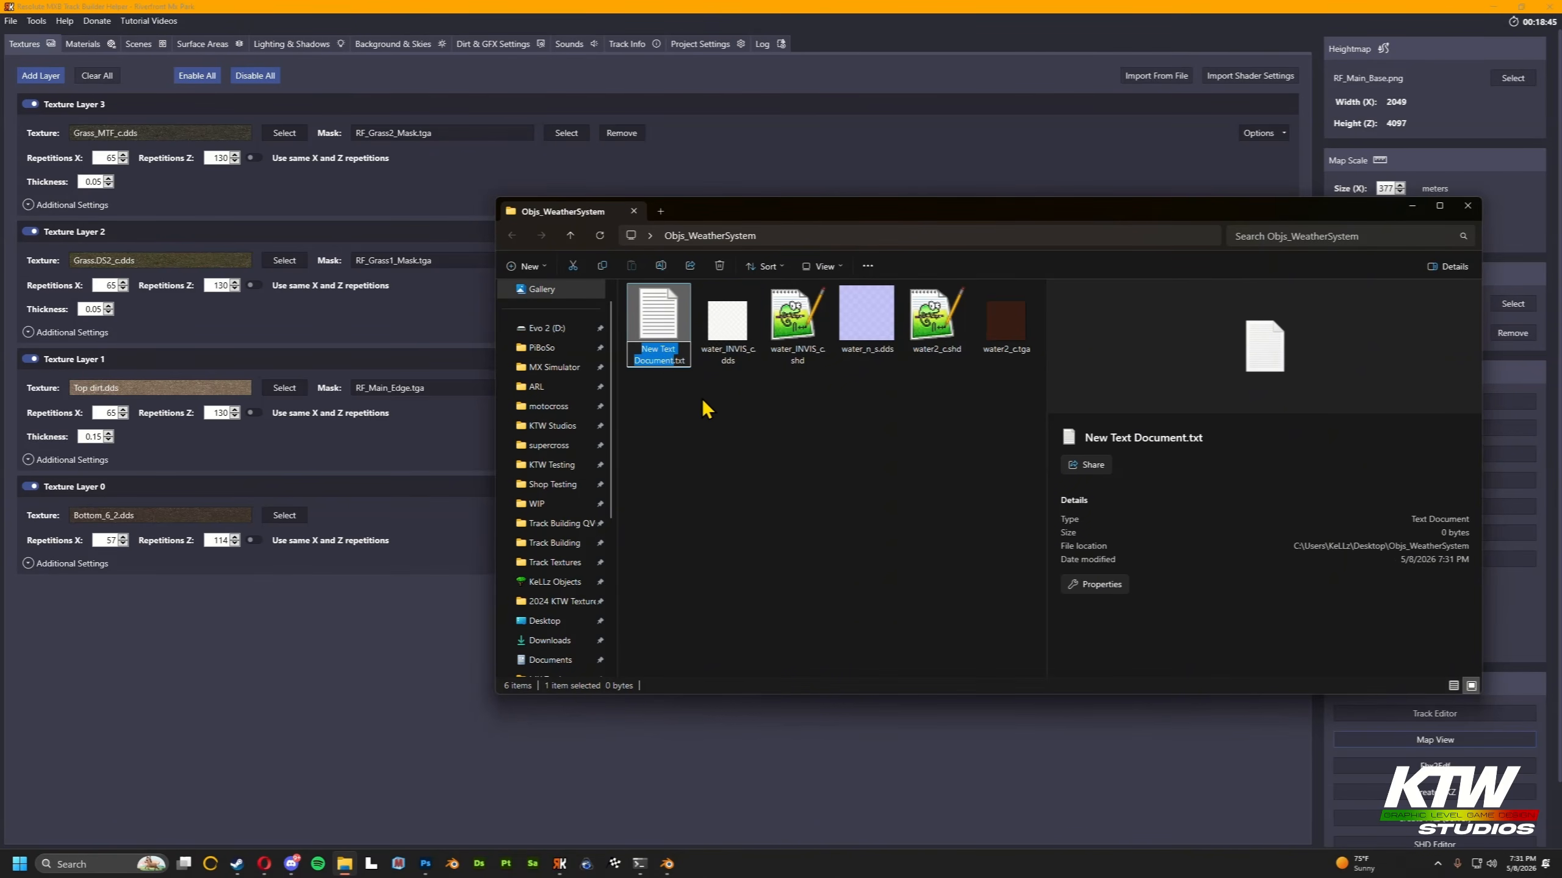
key(ctrl+v)
key(Return)
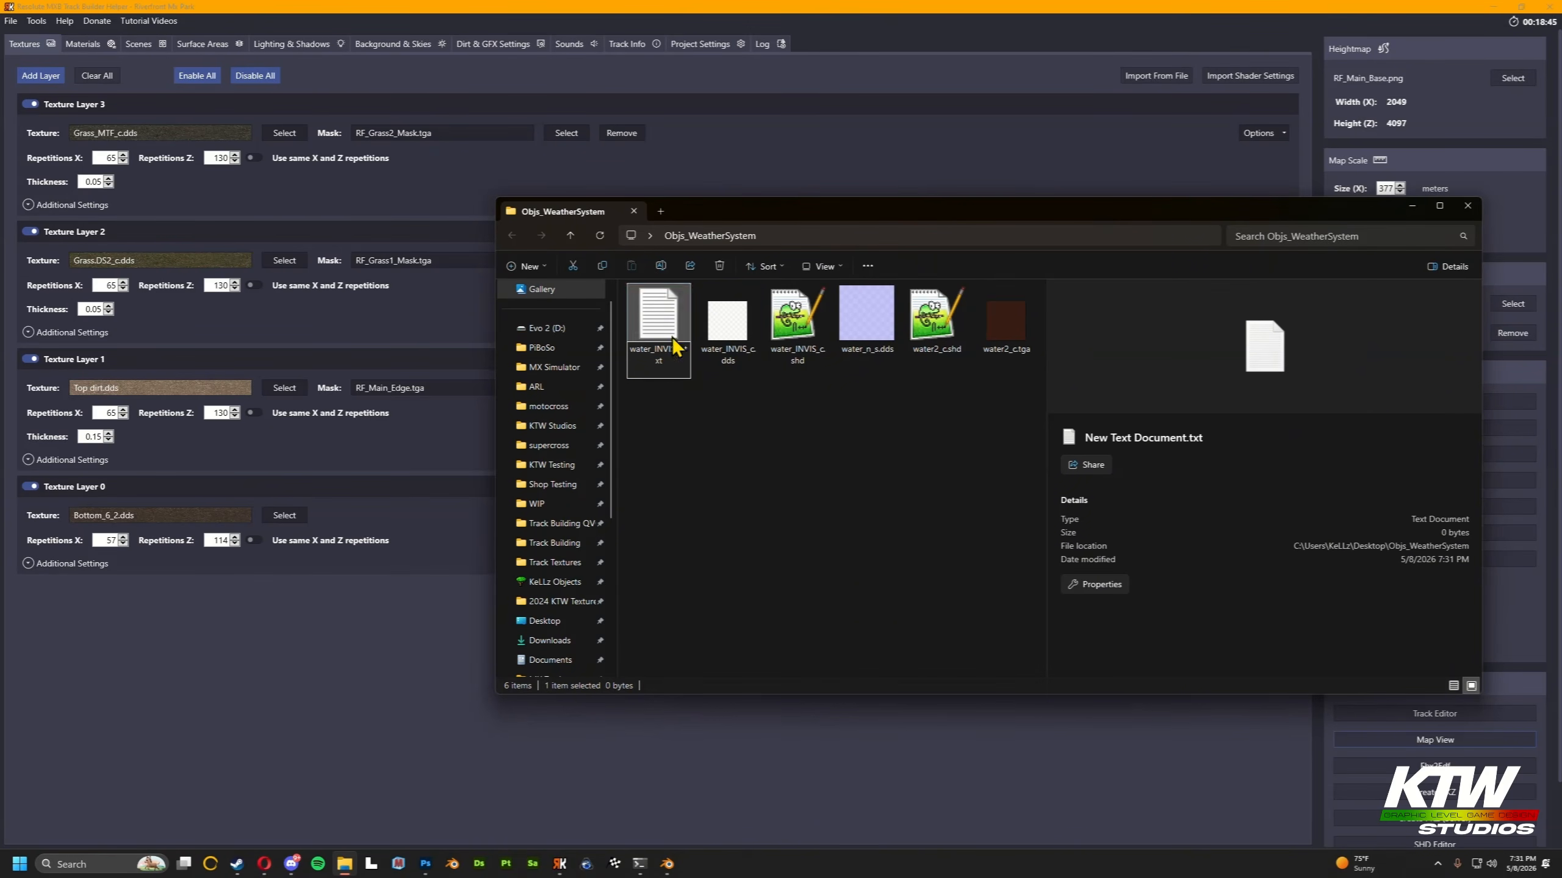
Fill water_INVIS_c.txt with three lines, each reading water2_c.tga, and save it.
click(736, 447)
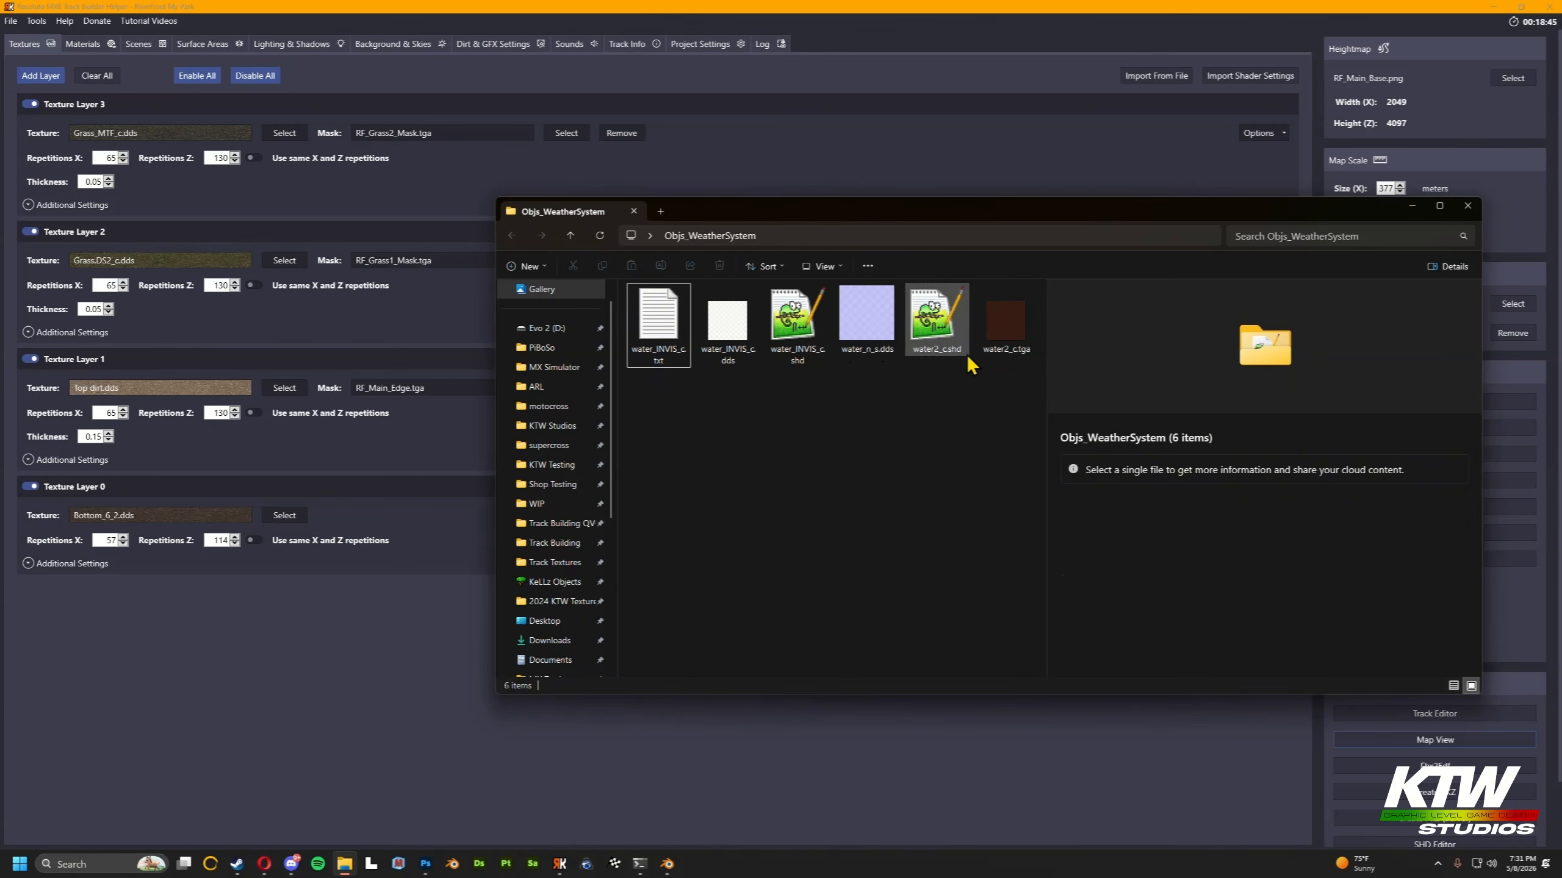
click(662, 336)
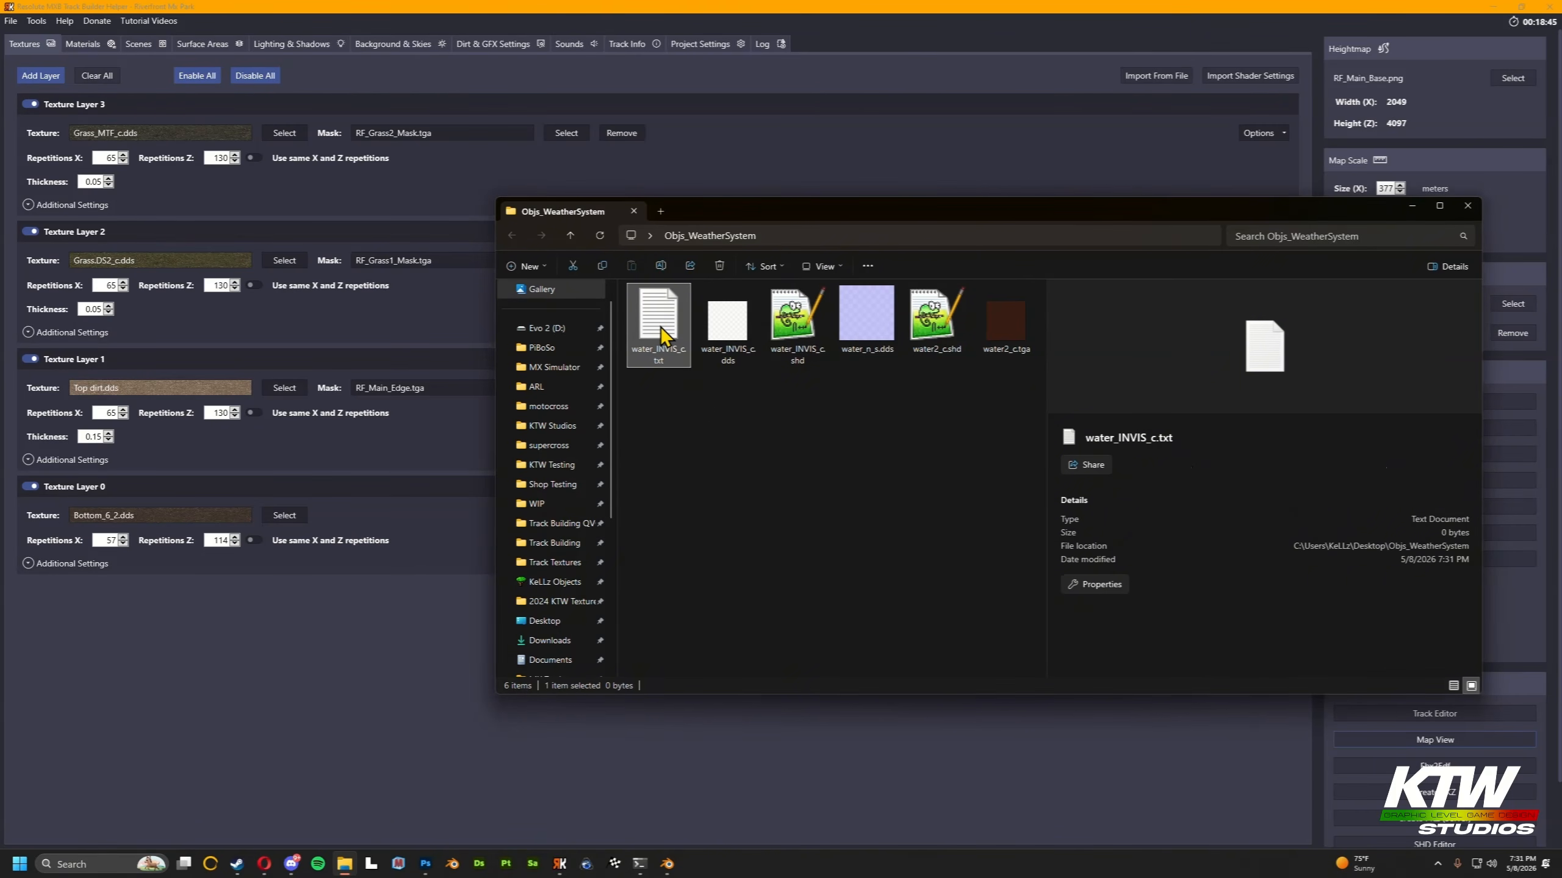
click(1012, 352)
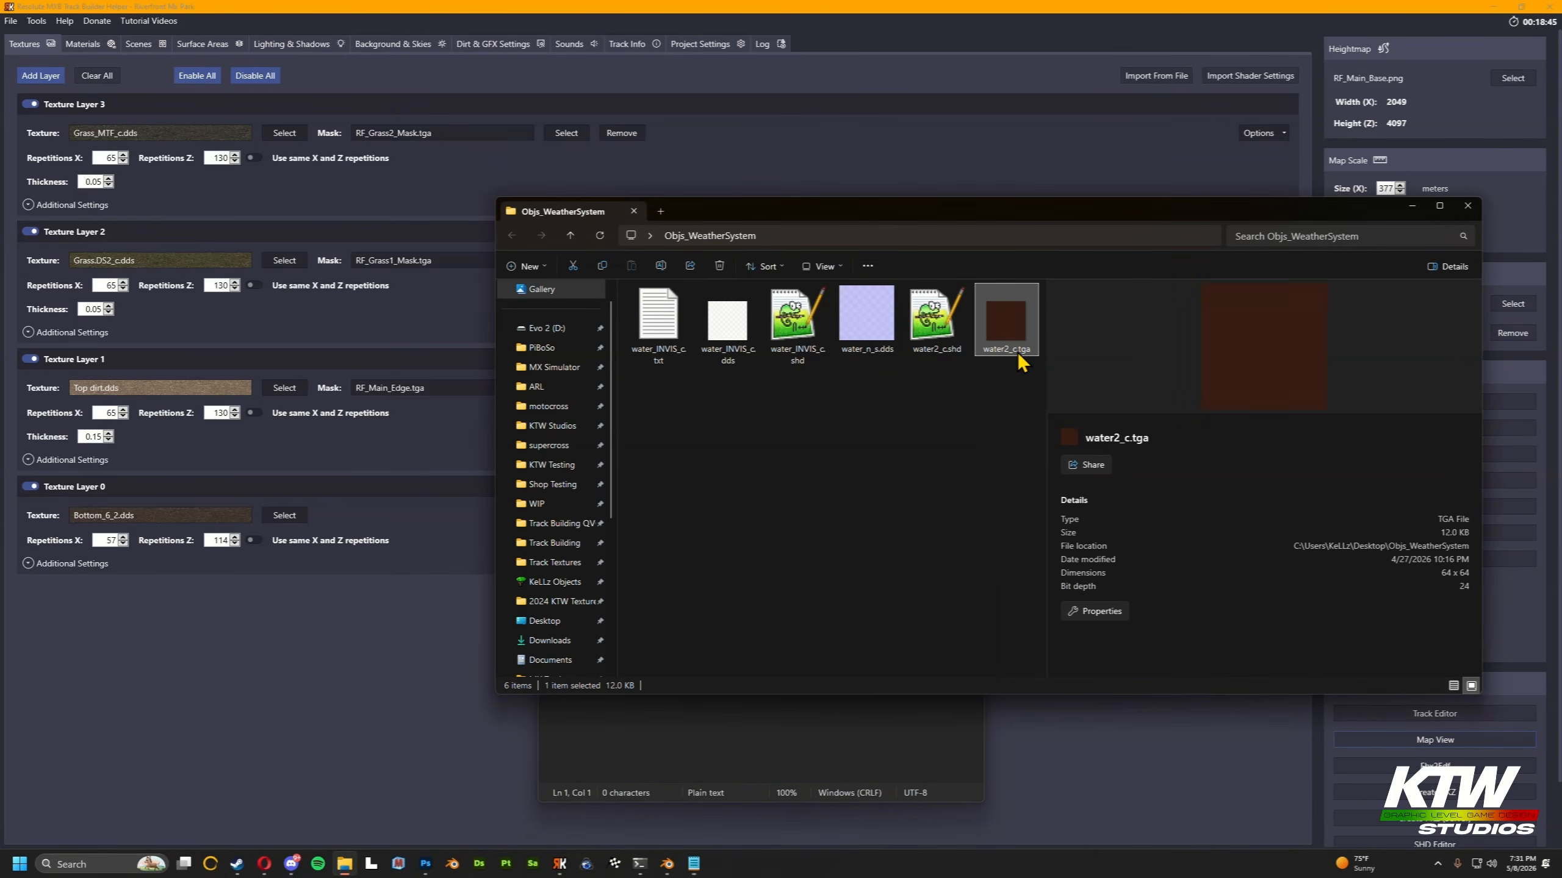
click(1018, 351)
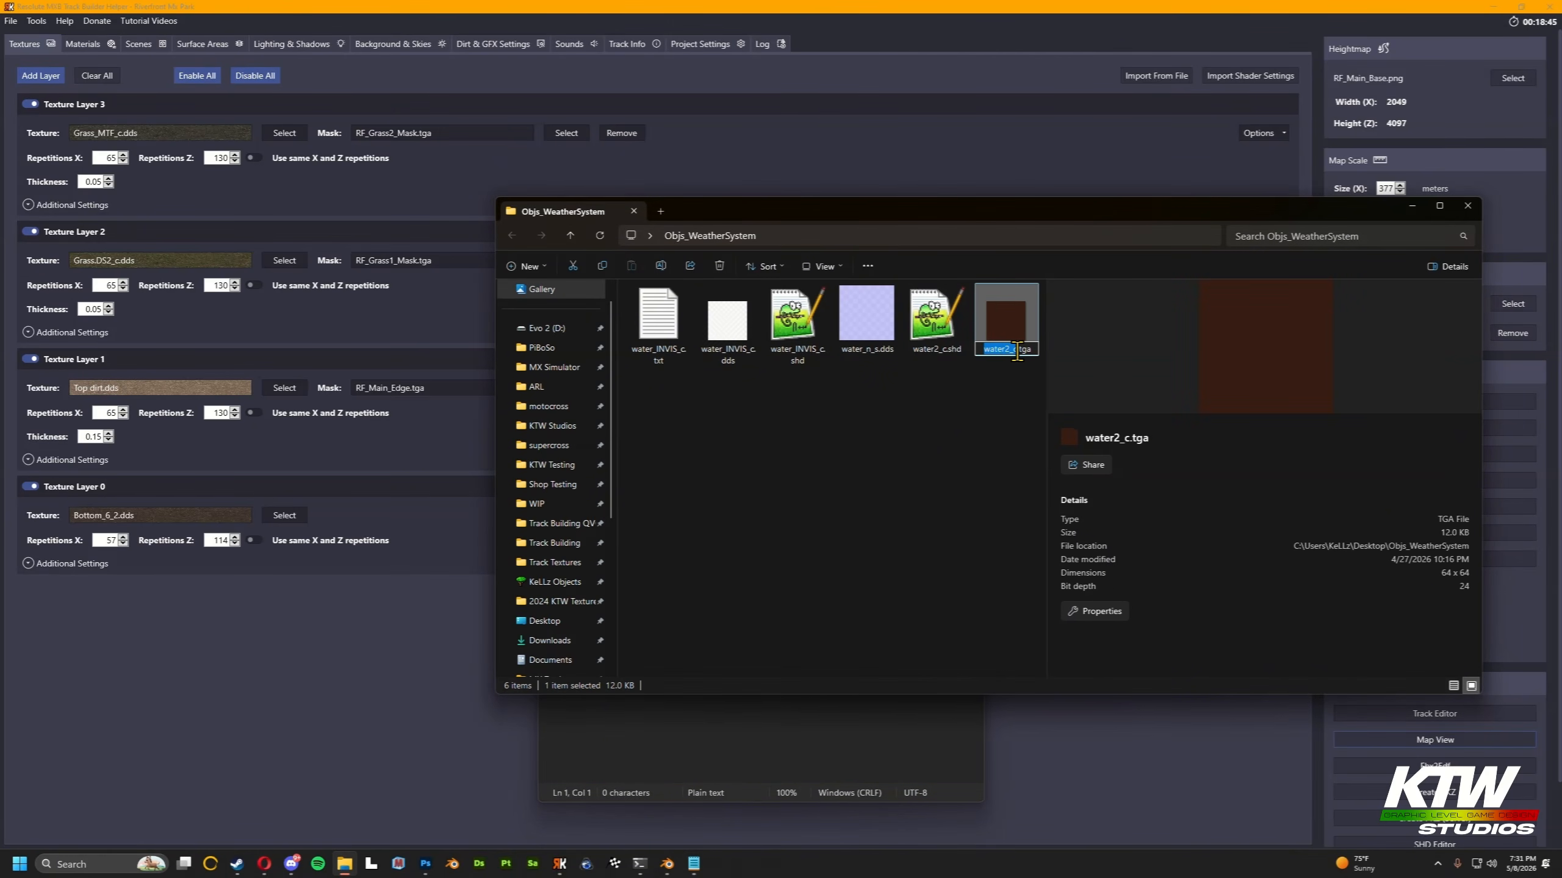
click(869, 745)
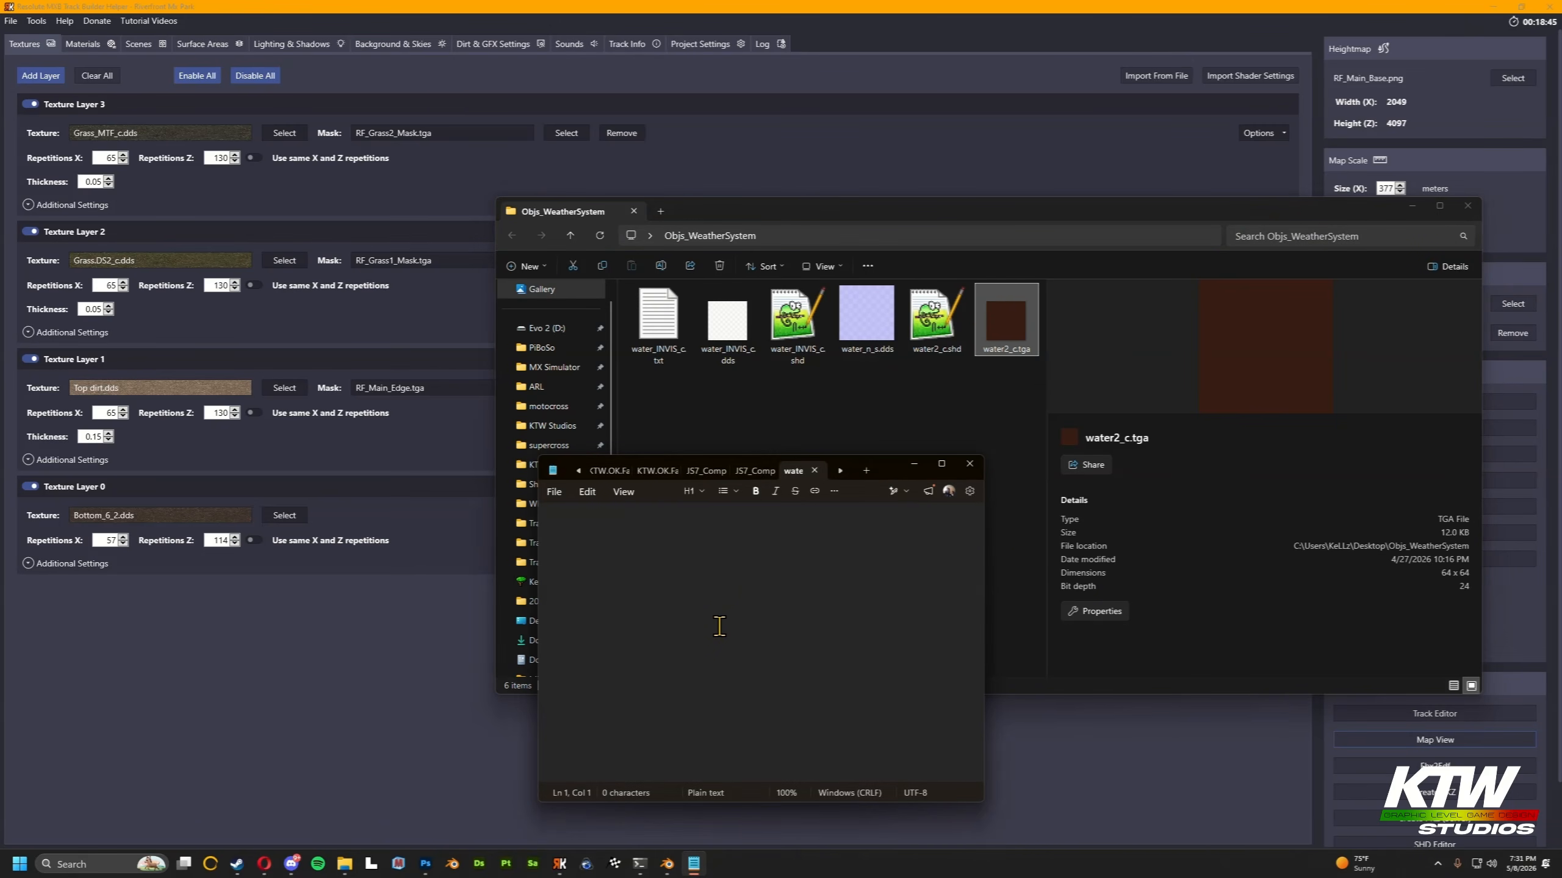
text(water2_c.tga)
key(Return)
text(water2_c.tga)
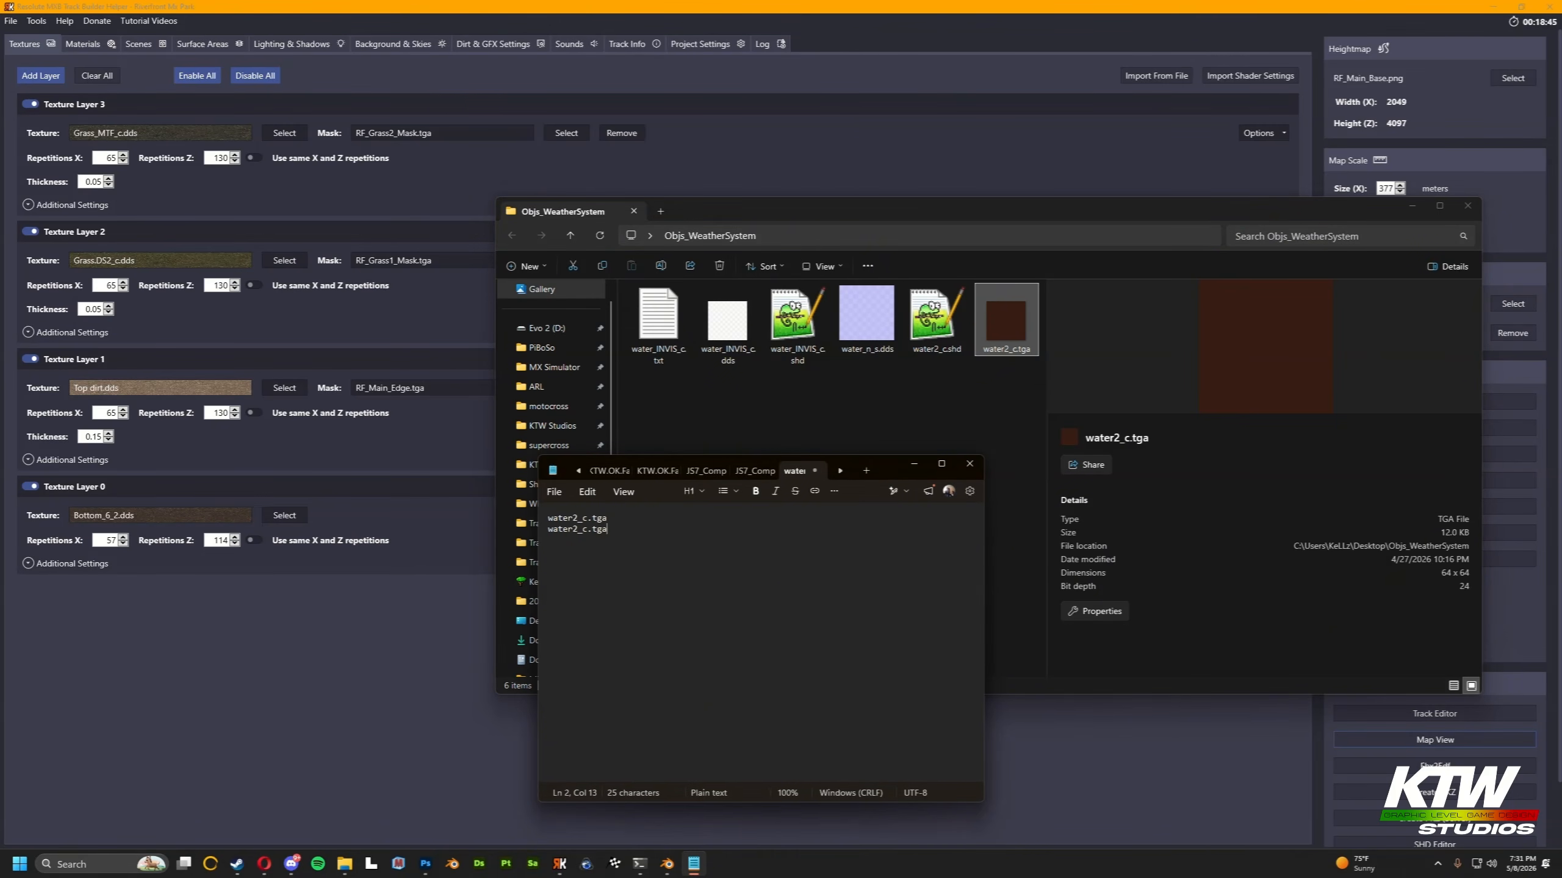
key(Return)
text(water2_c.tga)
drag(620, 518, 556, 515)
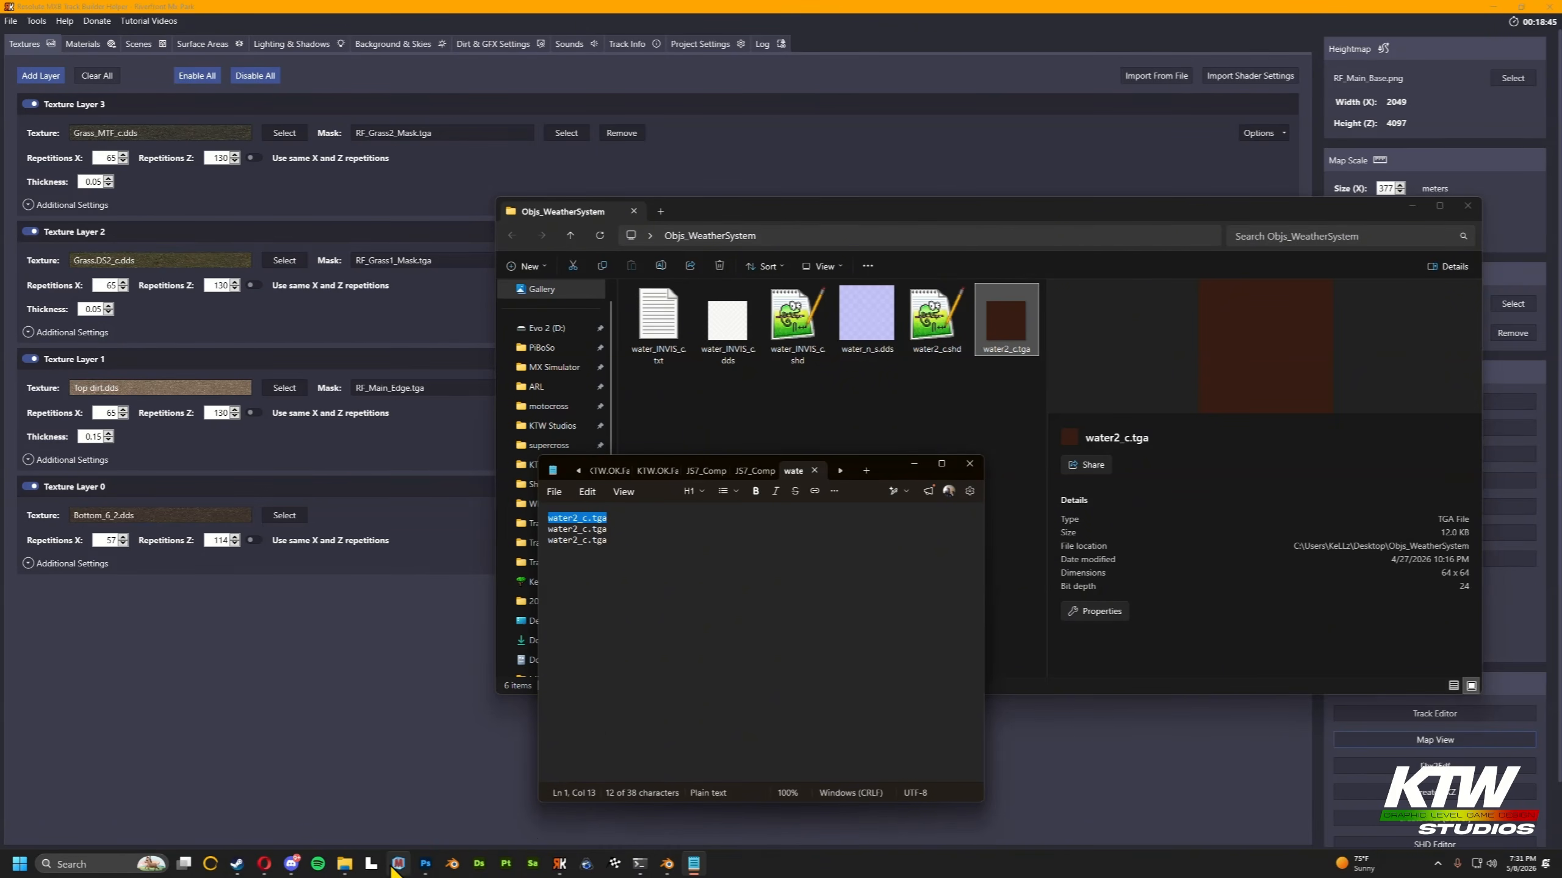
Switch to the browser and review the PiBoSo forum's Digital Marshal Flag tutorial and its in-game flag screenshots.
mouse_move(272, 866)
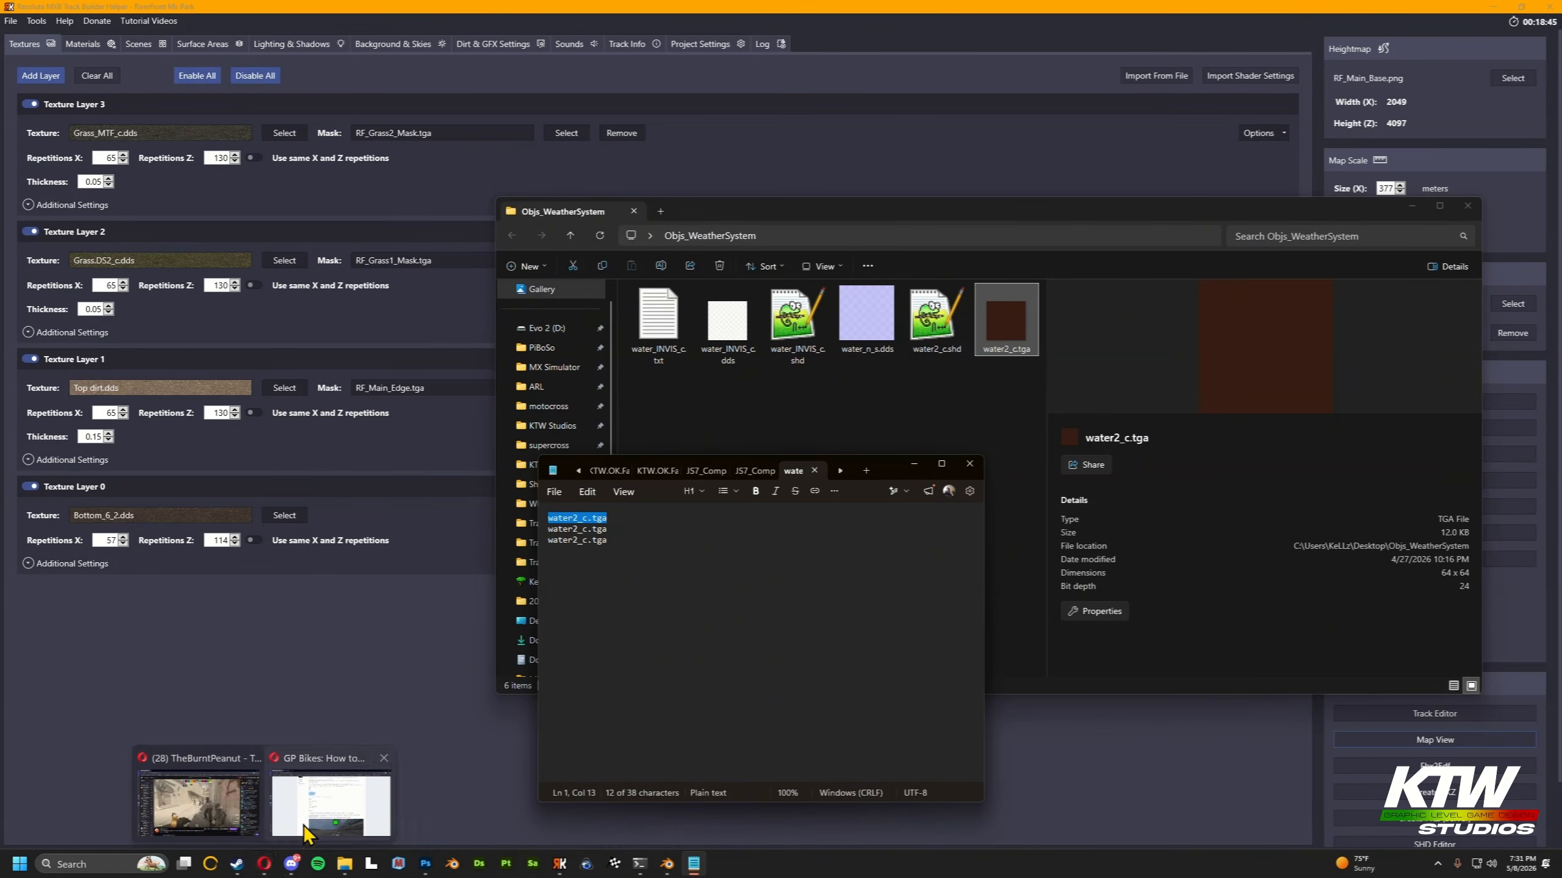
click(338, 806)
scroll(447, 332, up, 5)
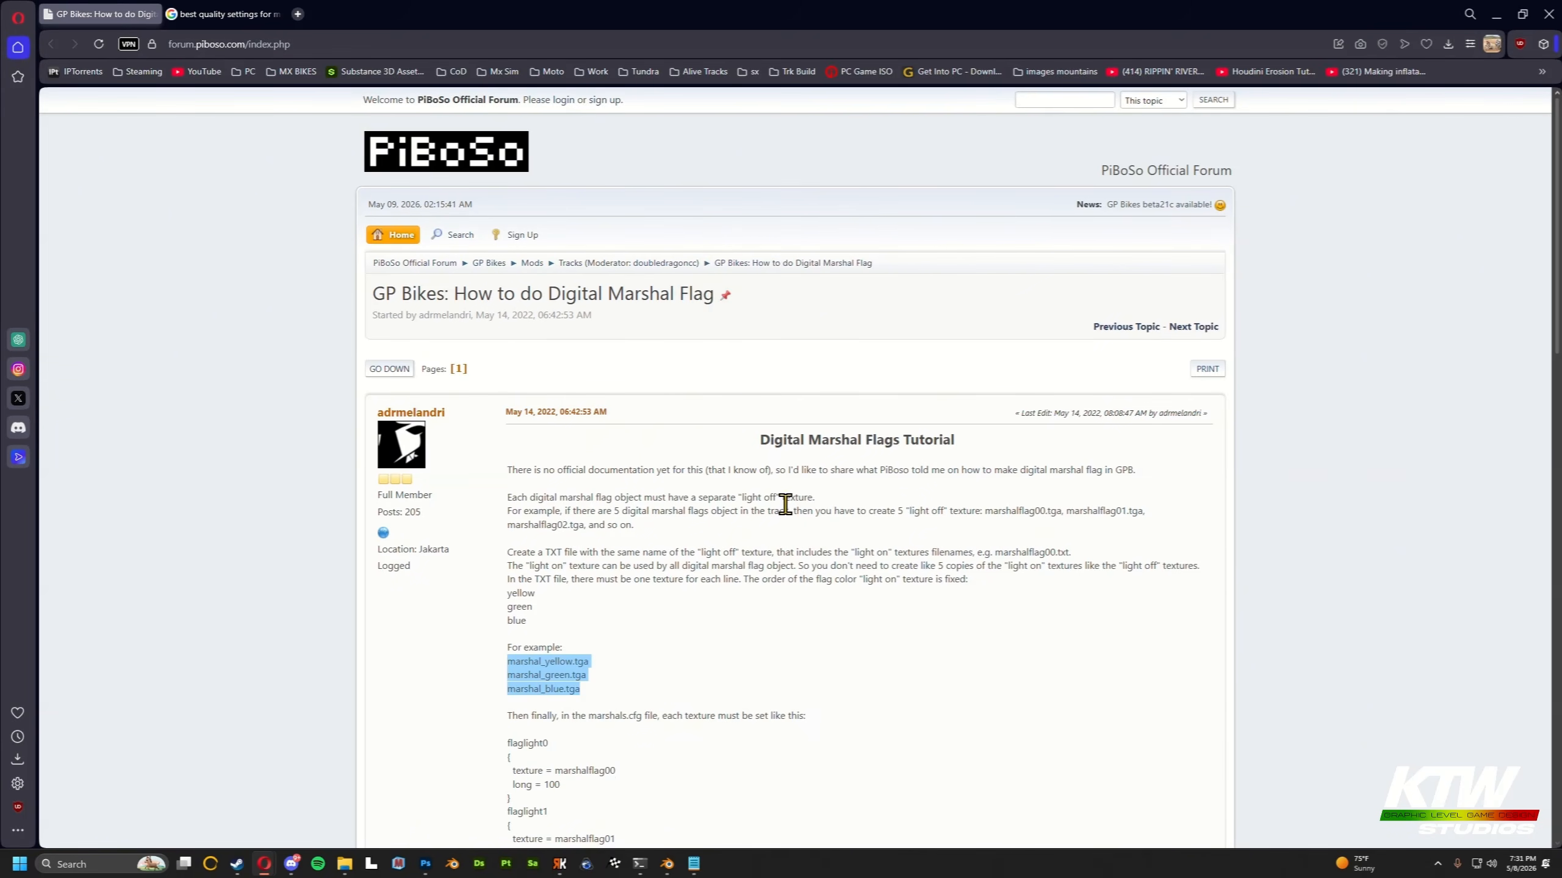
scroll(784, 505, down, 4)
scroll(805, 520, down, 6)
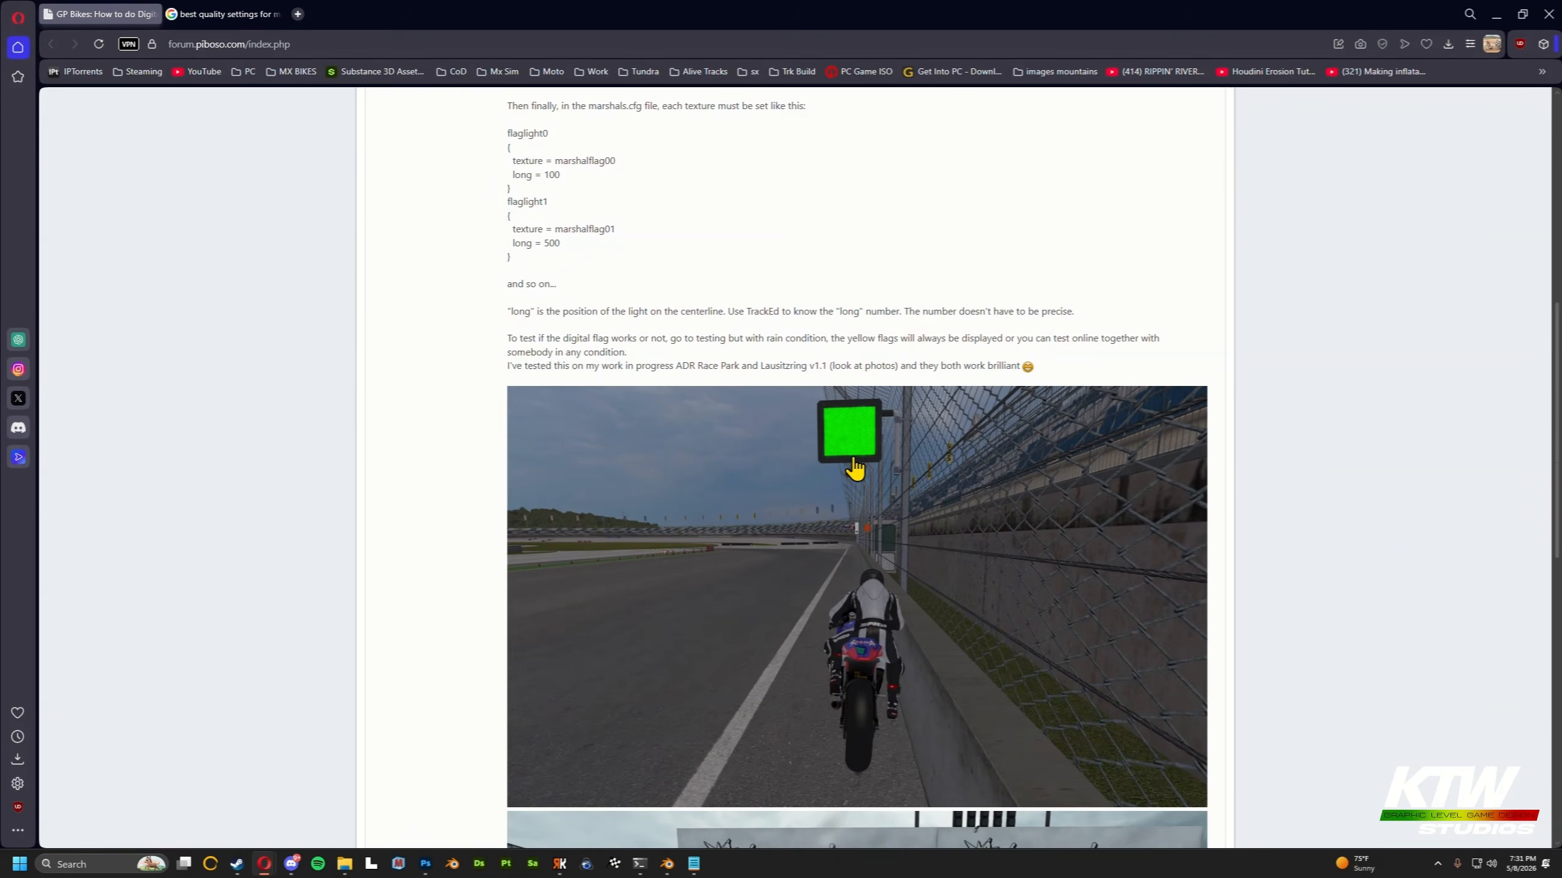
scroll(851, 464, down, 7)
scroll(928, 454, up, 3)
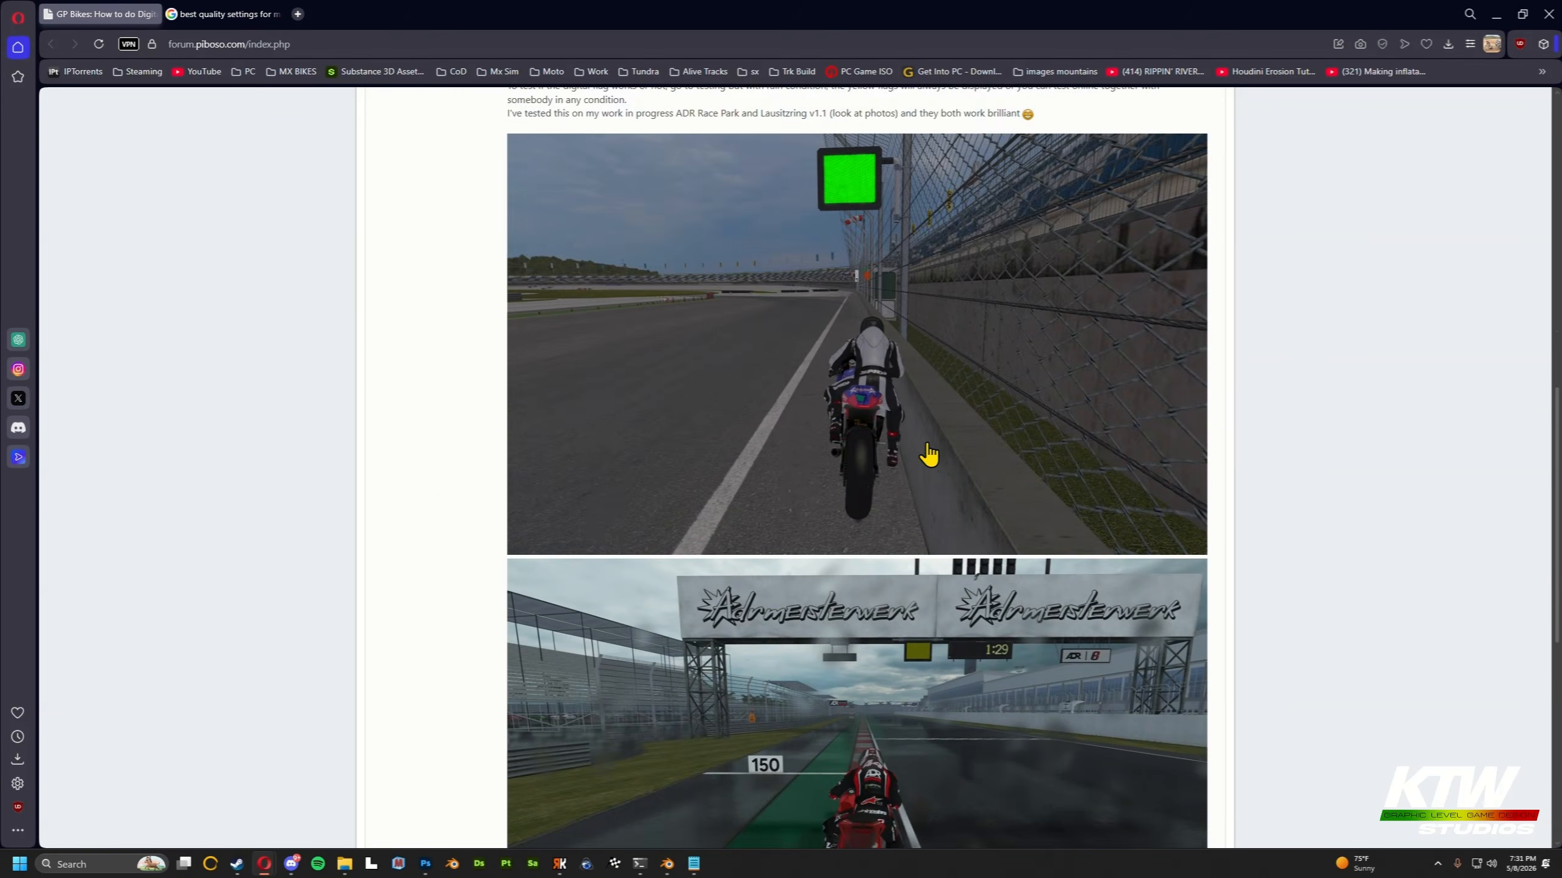
scroll(935, 467, up, 2)
scroll(787, 457, down, 2)
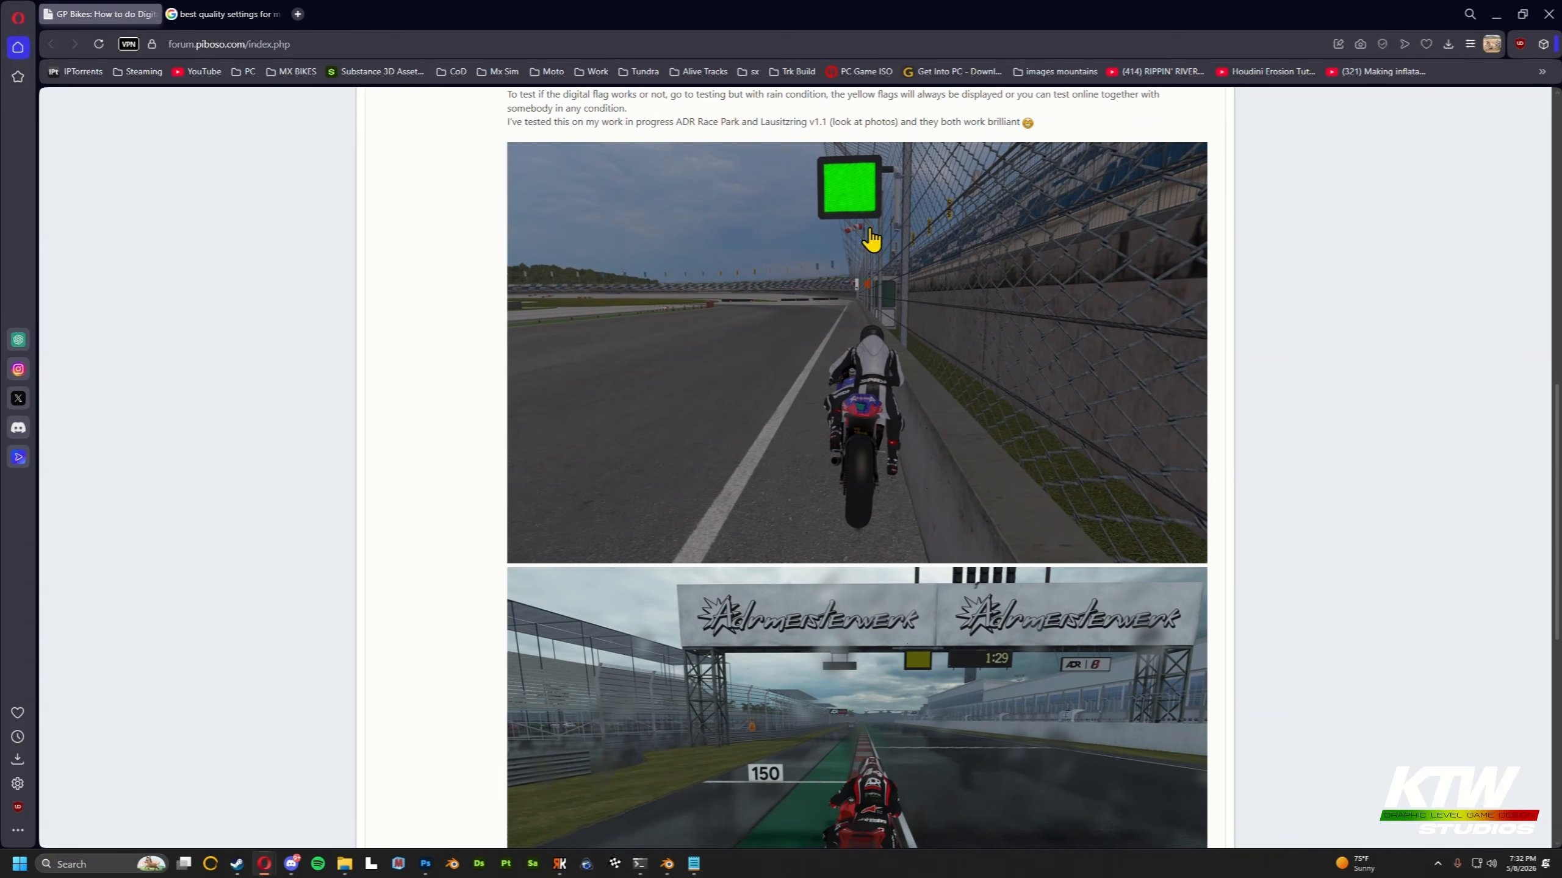
scroll(860, 265, up, 6)
scroll(737, 343, up, 2)
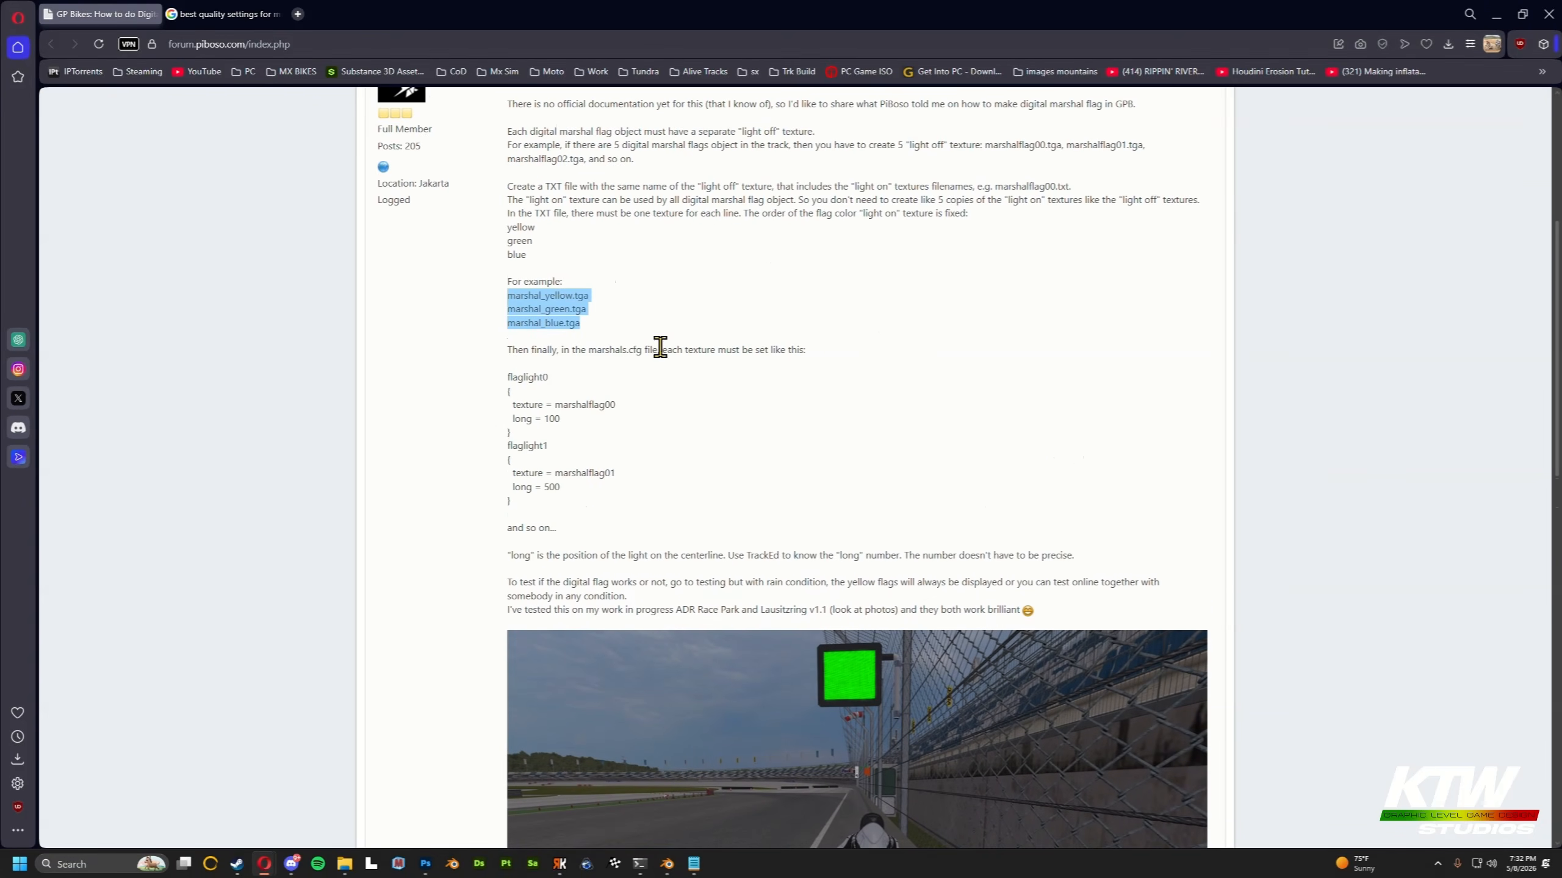
Examine the tutorial's example list of marshal flag textures and the flaglight entries for marshals.cfg.
click(595, 332)
drag(609, 319, 492, 297)
scroll(756, 401, down, 10)
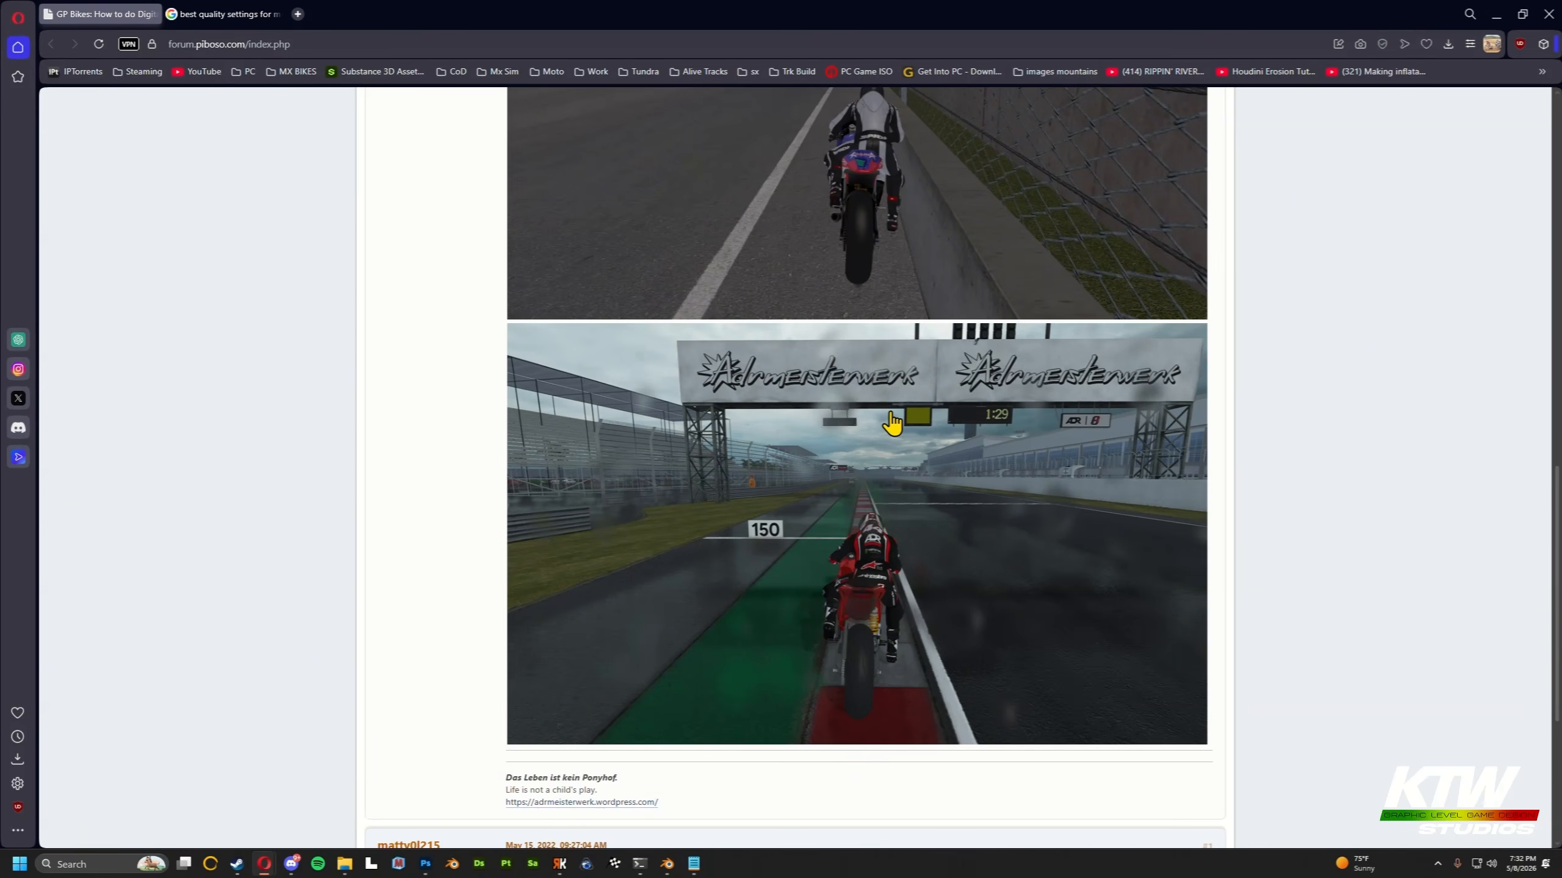
scroll(892, 420, up, 10)
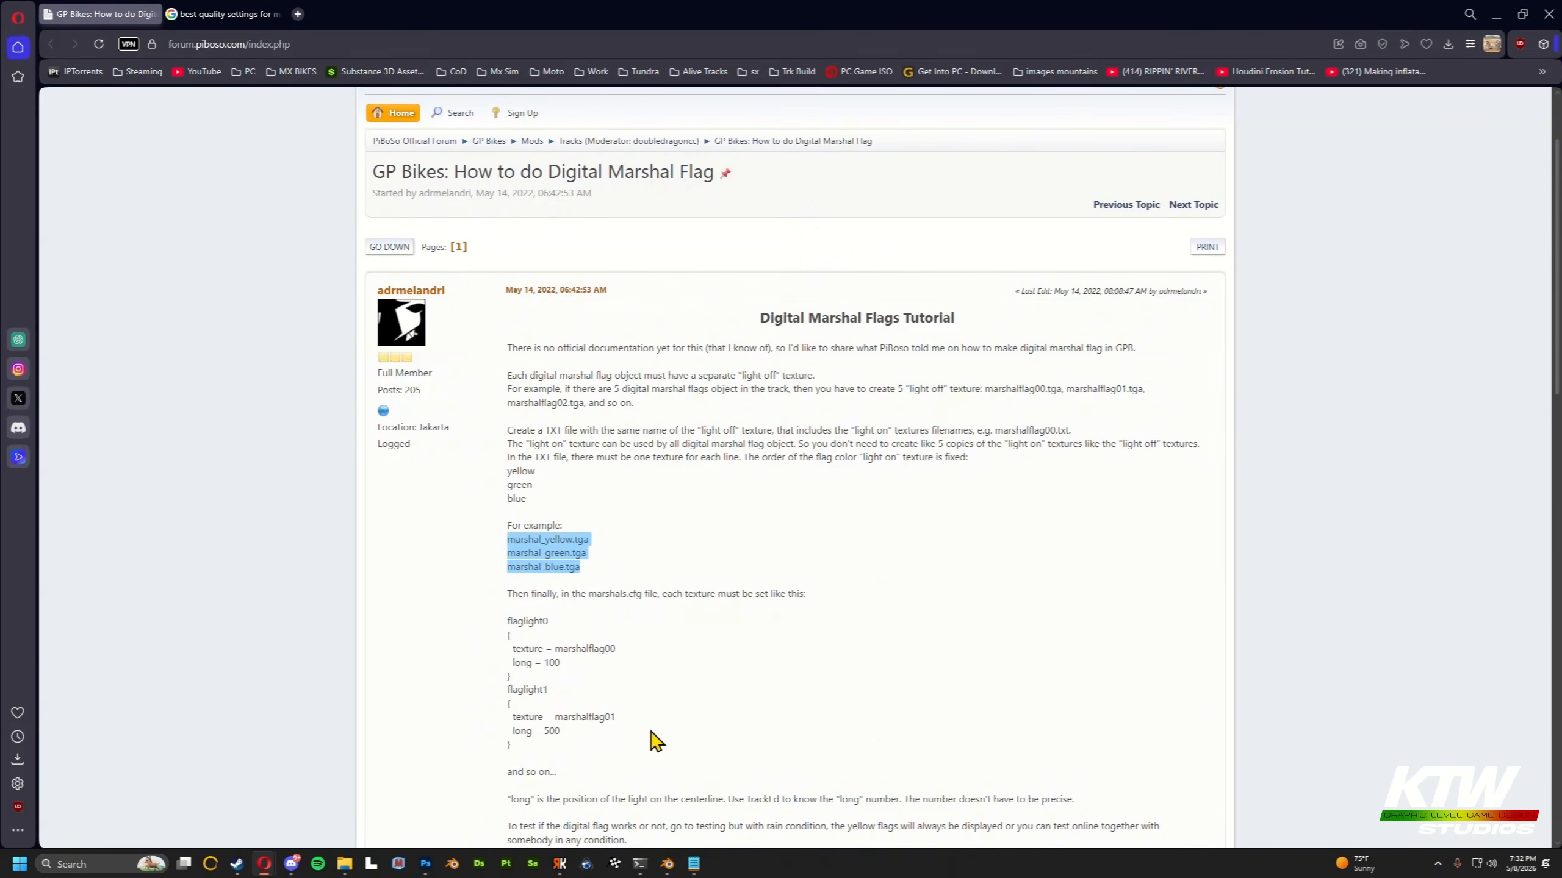
drag(655, 741, 505, 620)
scroll(704, 705, down, 5)
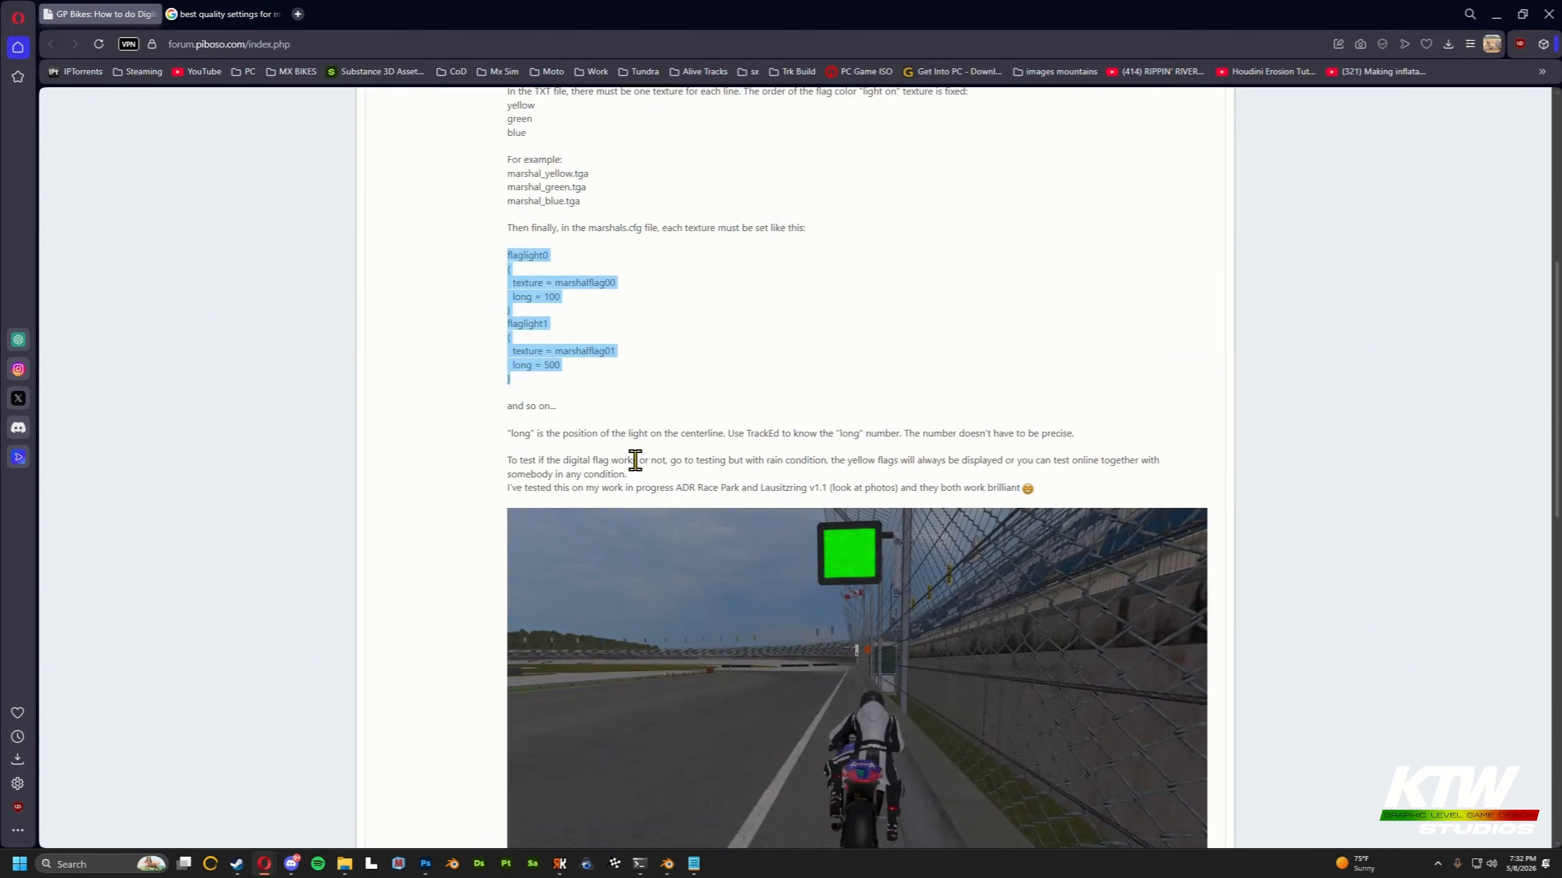
click(551, 408)
scroll(568, 405, down, 9)
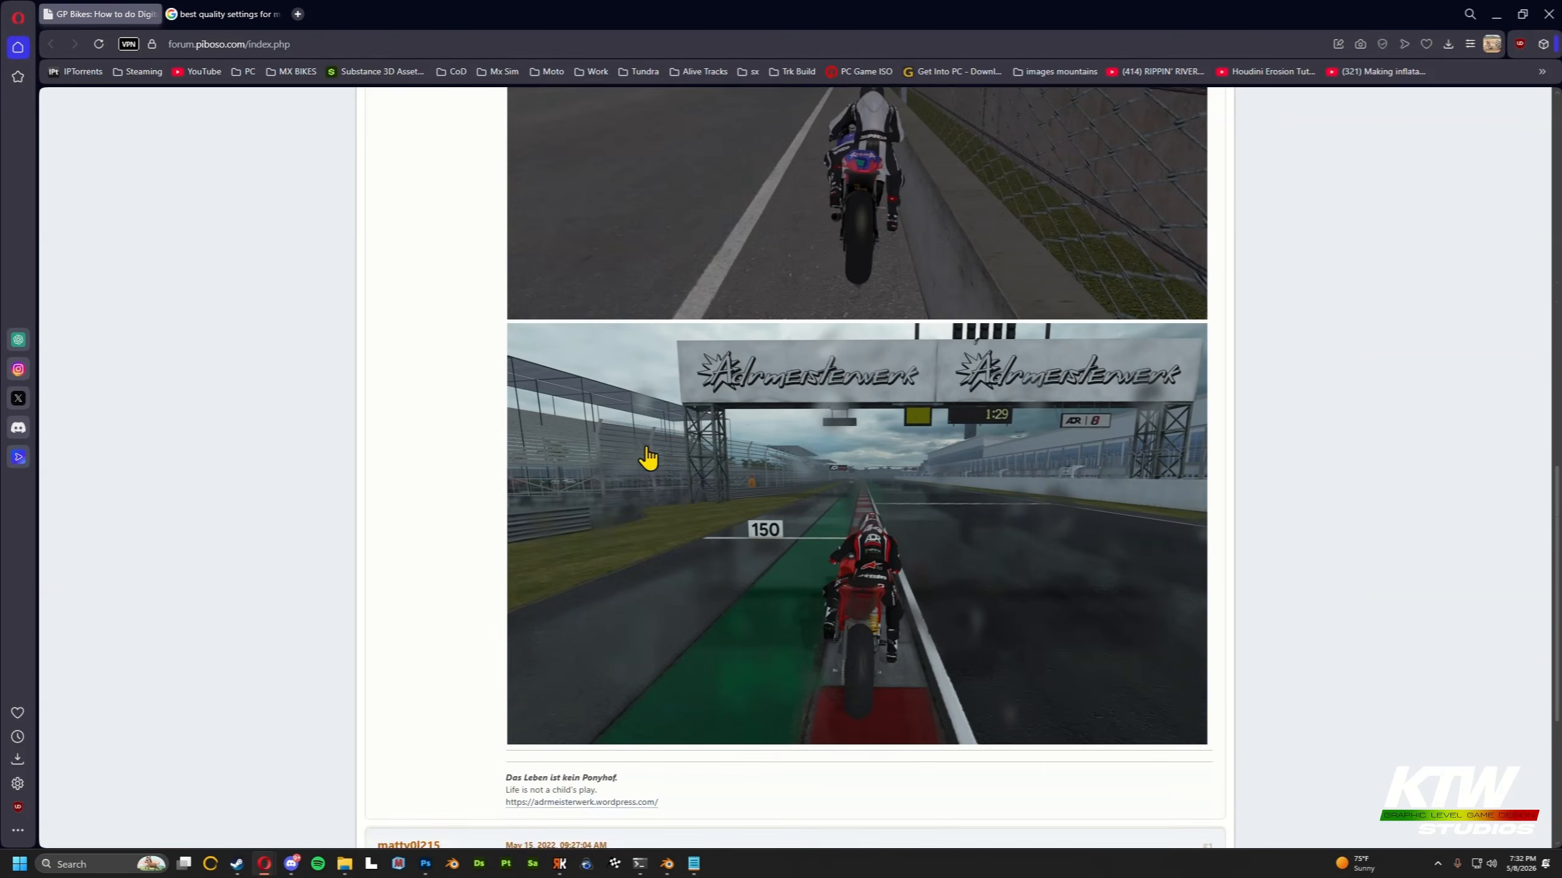
scroll(647, 457, up, 12)
Return from the browser to water_INVIS_c.txt, close it, and move the Objs_WeatherSystem window clear of the build tools.
click(1496, 14)
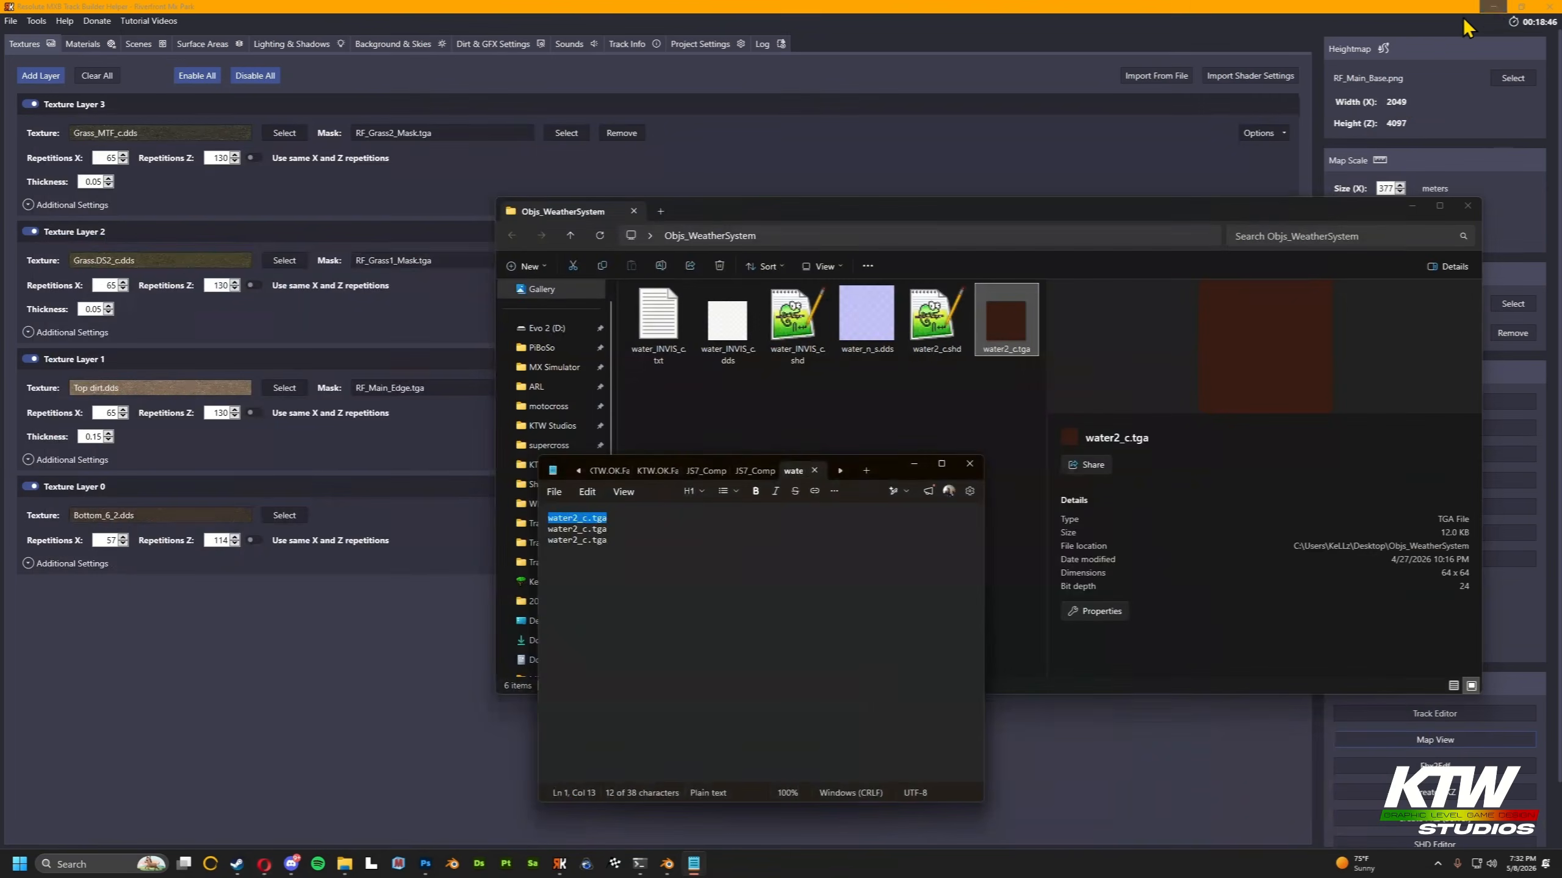
click(650, 547)
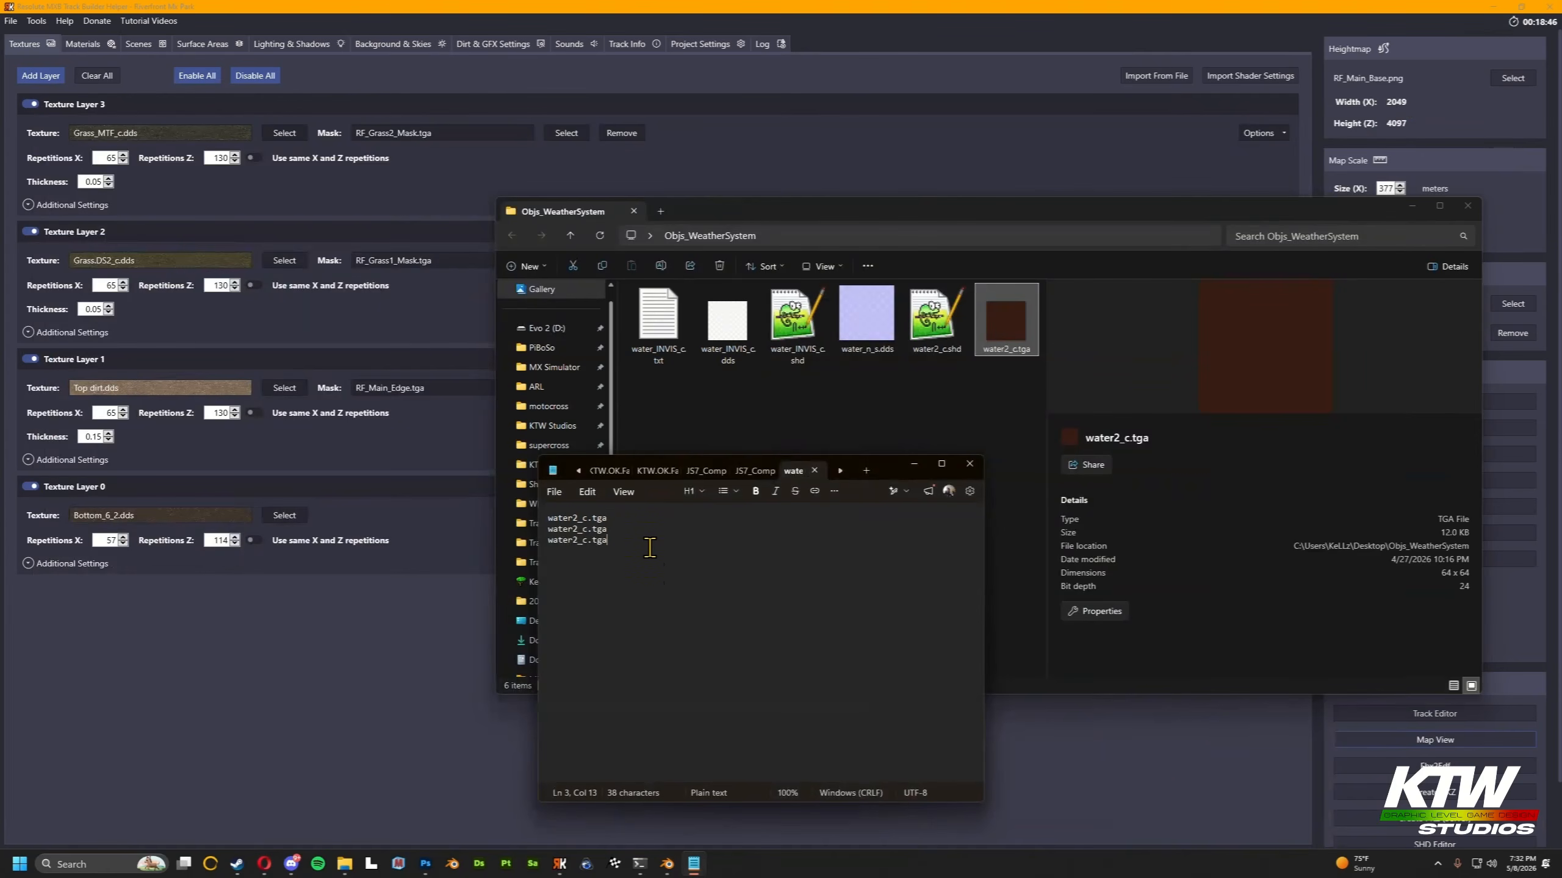
click(969, 464)
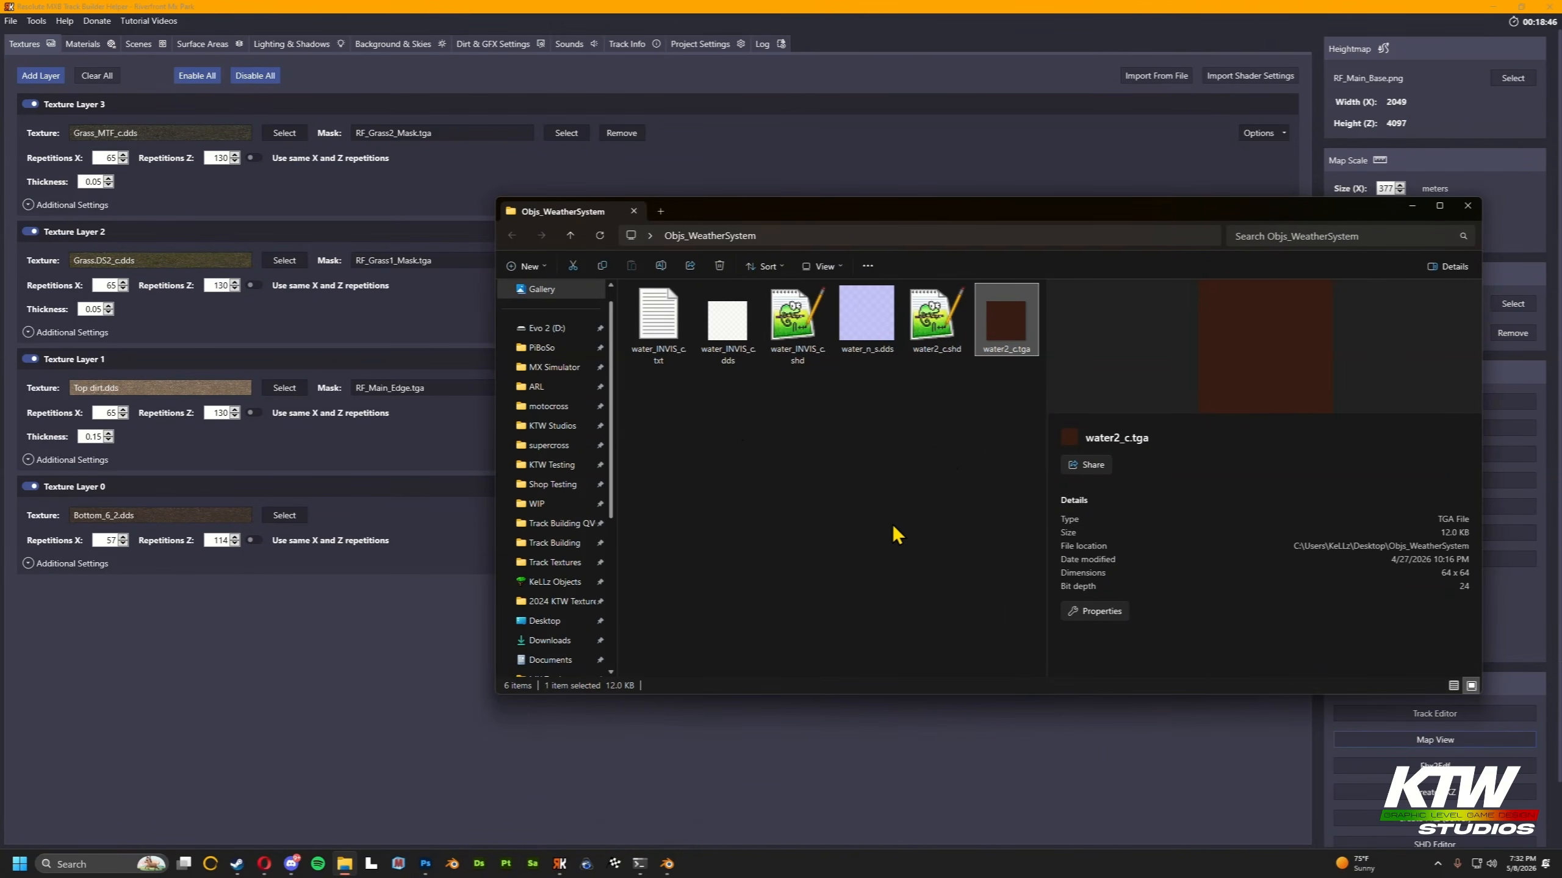
drag(1235, 221, 1048, 203)
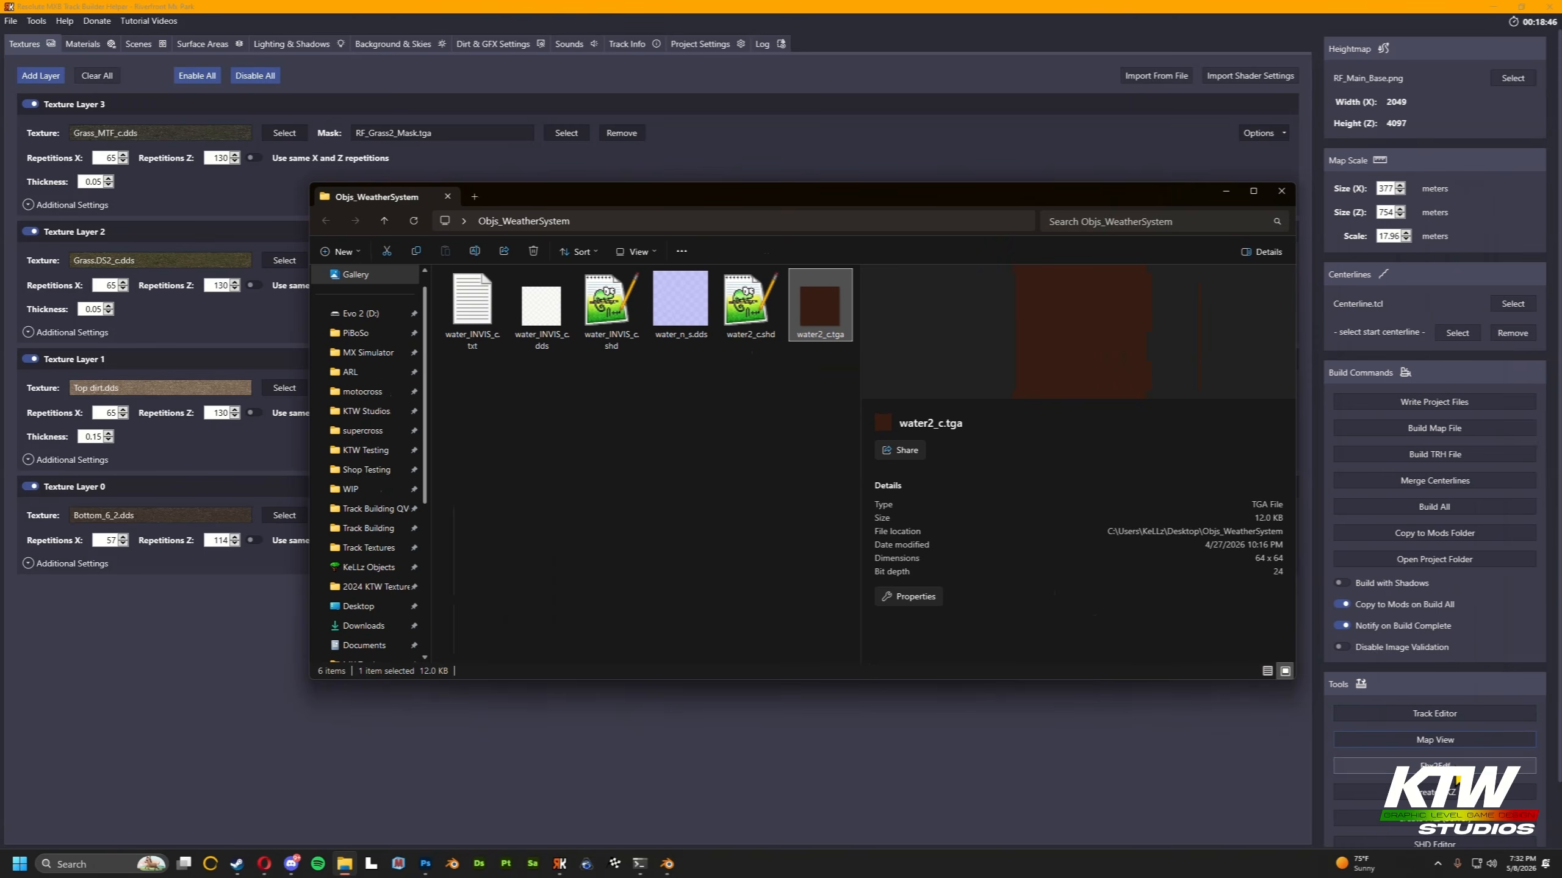
Launch the FBX2EDF converter and load Puddle Test.fbx from the Riverfront Mx Park Models folder.
click(1435, 765)
click(254, 28)
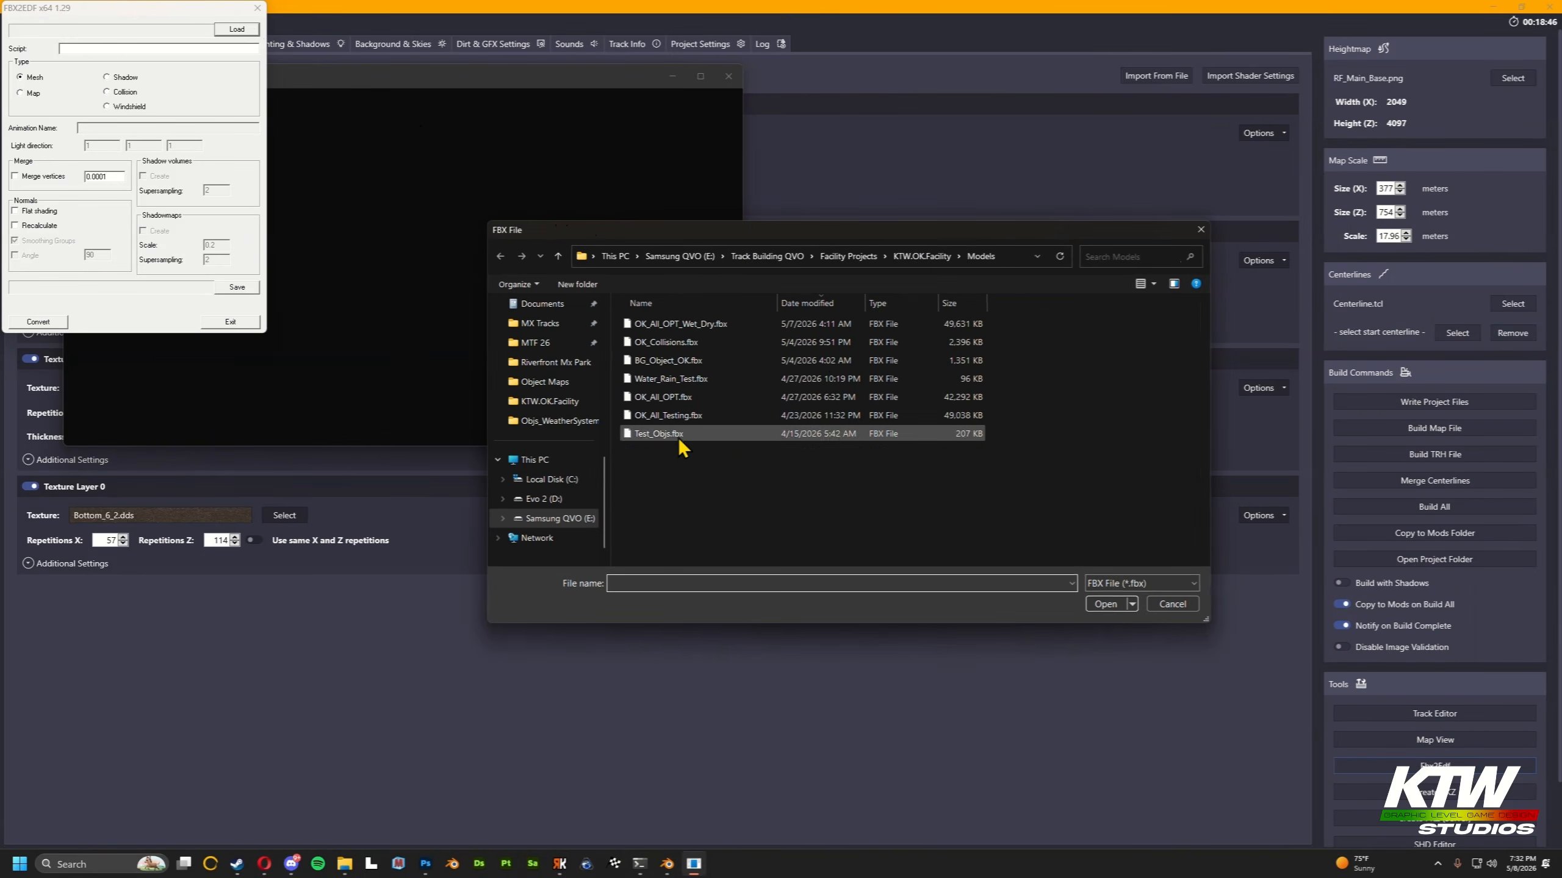
click(551, 361)
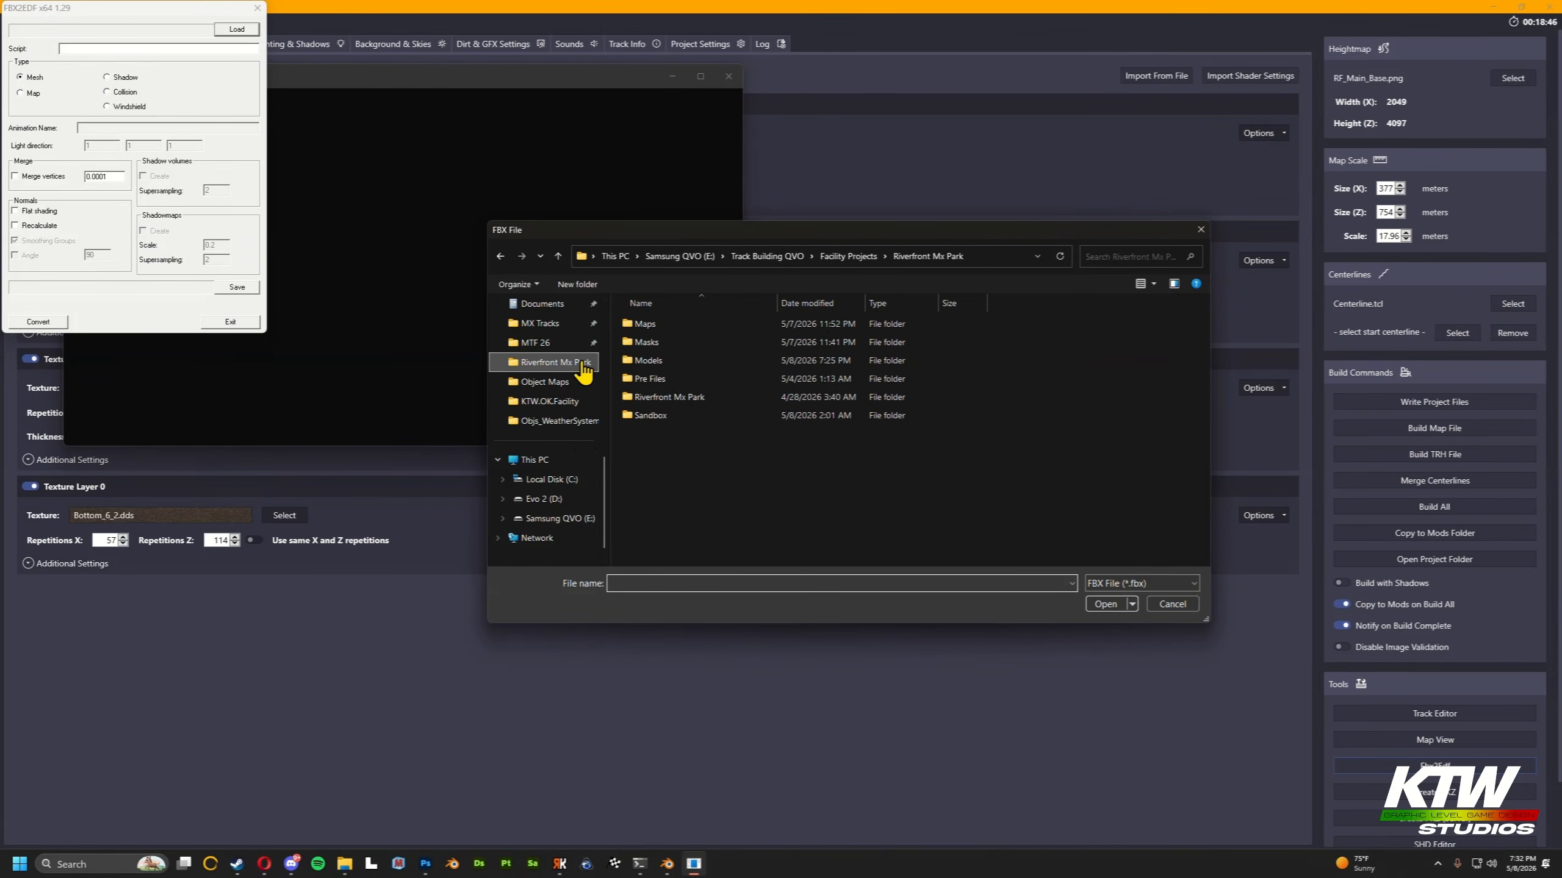
double_click(698, 379)
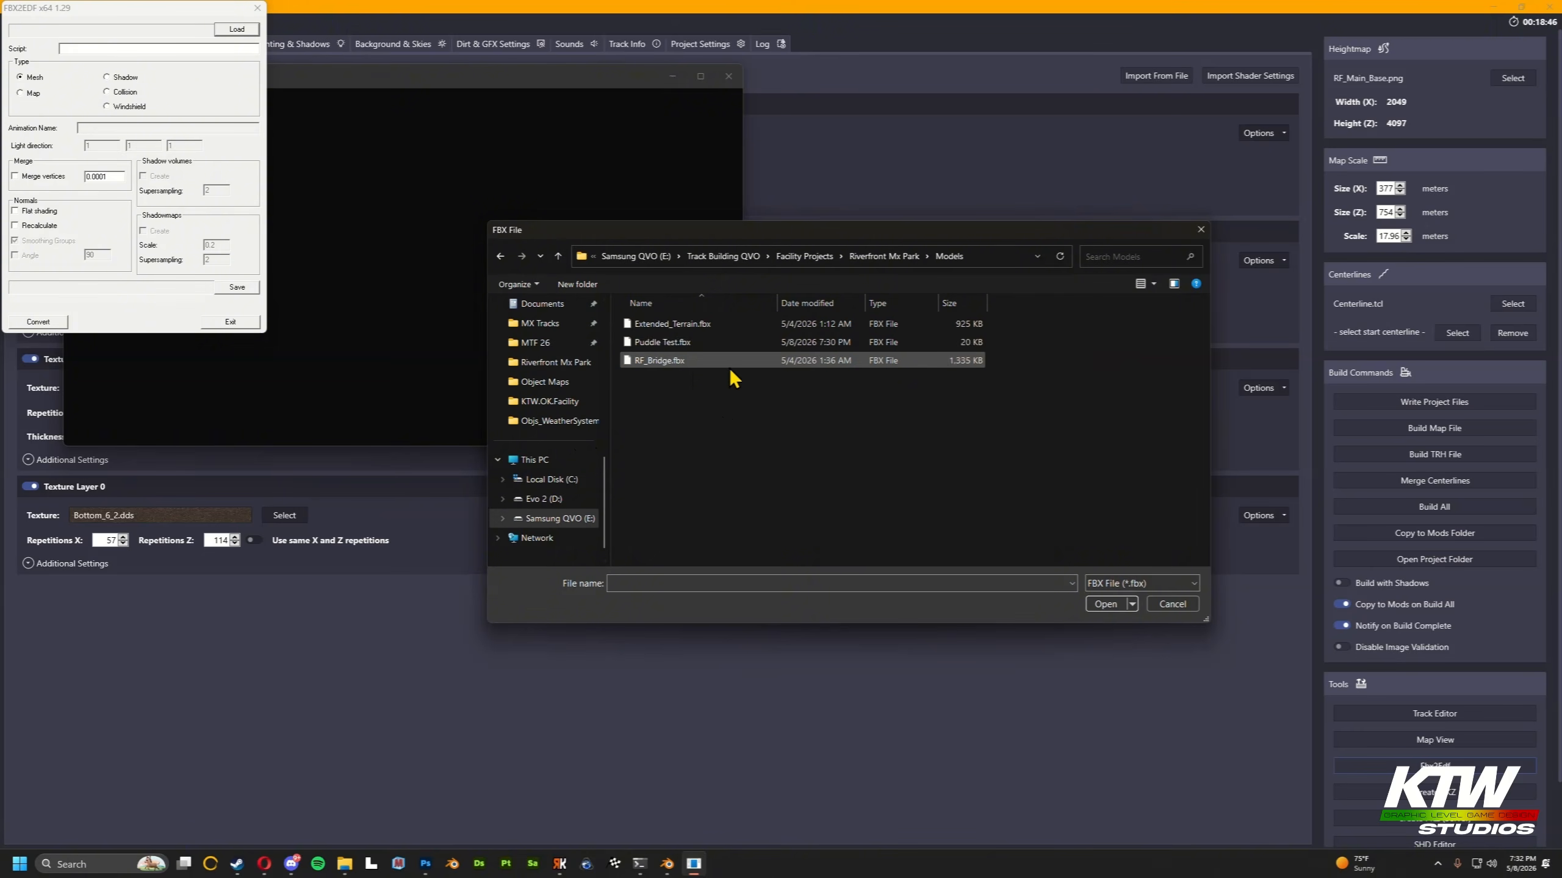
double_click(683, 344)
Set the EDF output to Puddle Test in Riverfront Mx Park's Models folder, convert the FBX, and return to the Track Builder Helper.
click(236, 287)
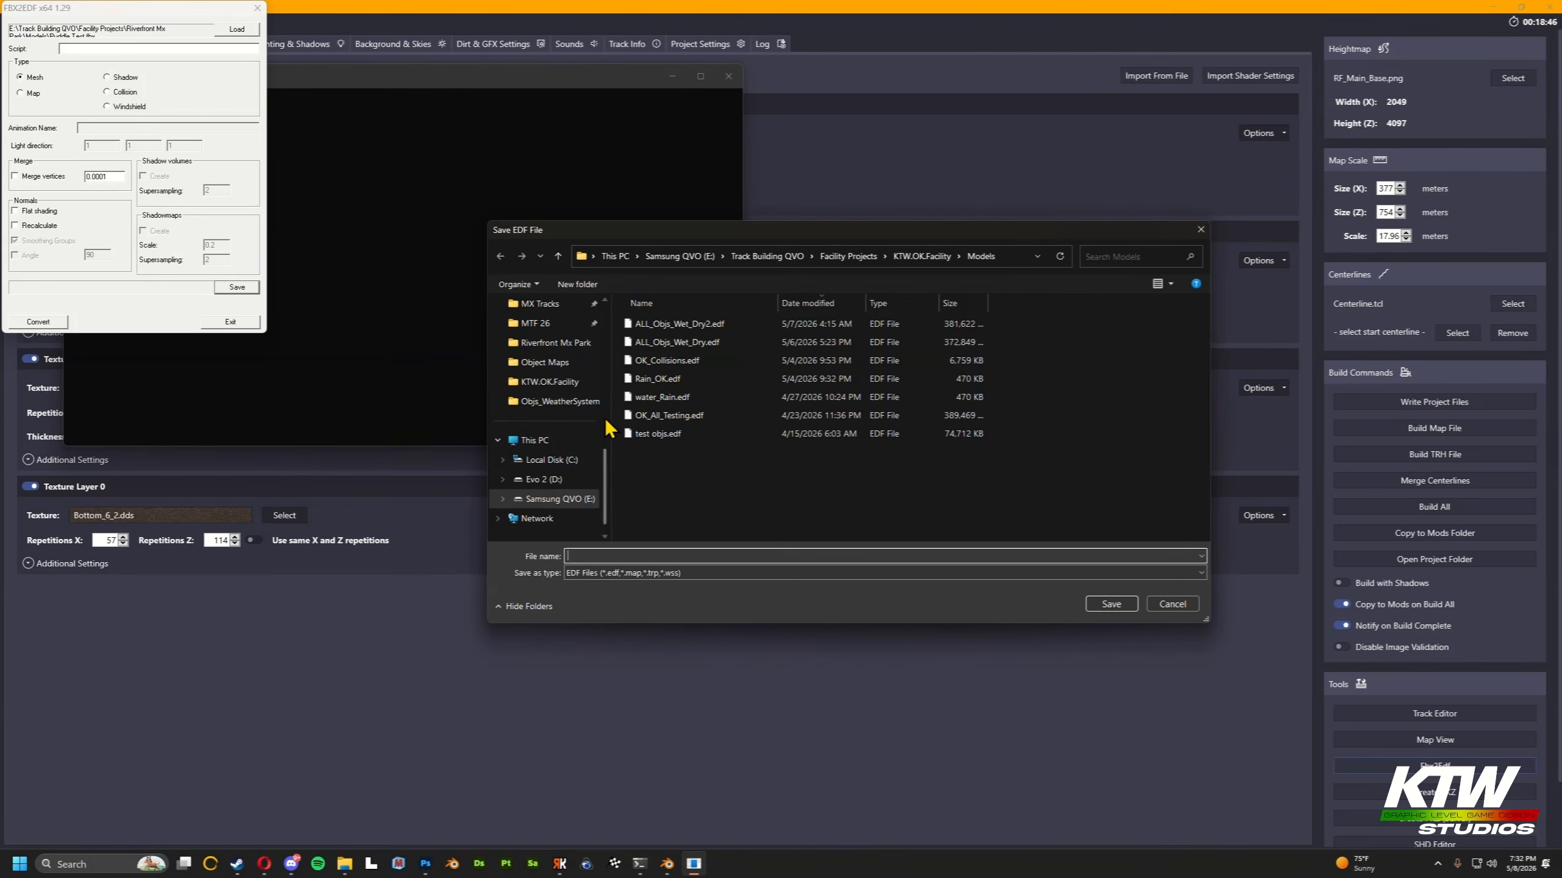
click(555, 343)
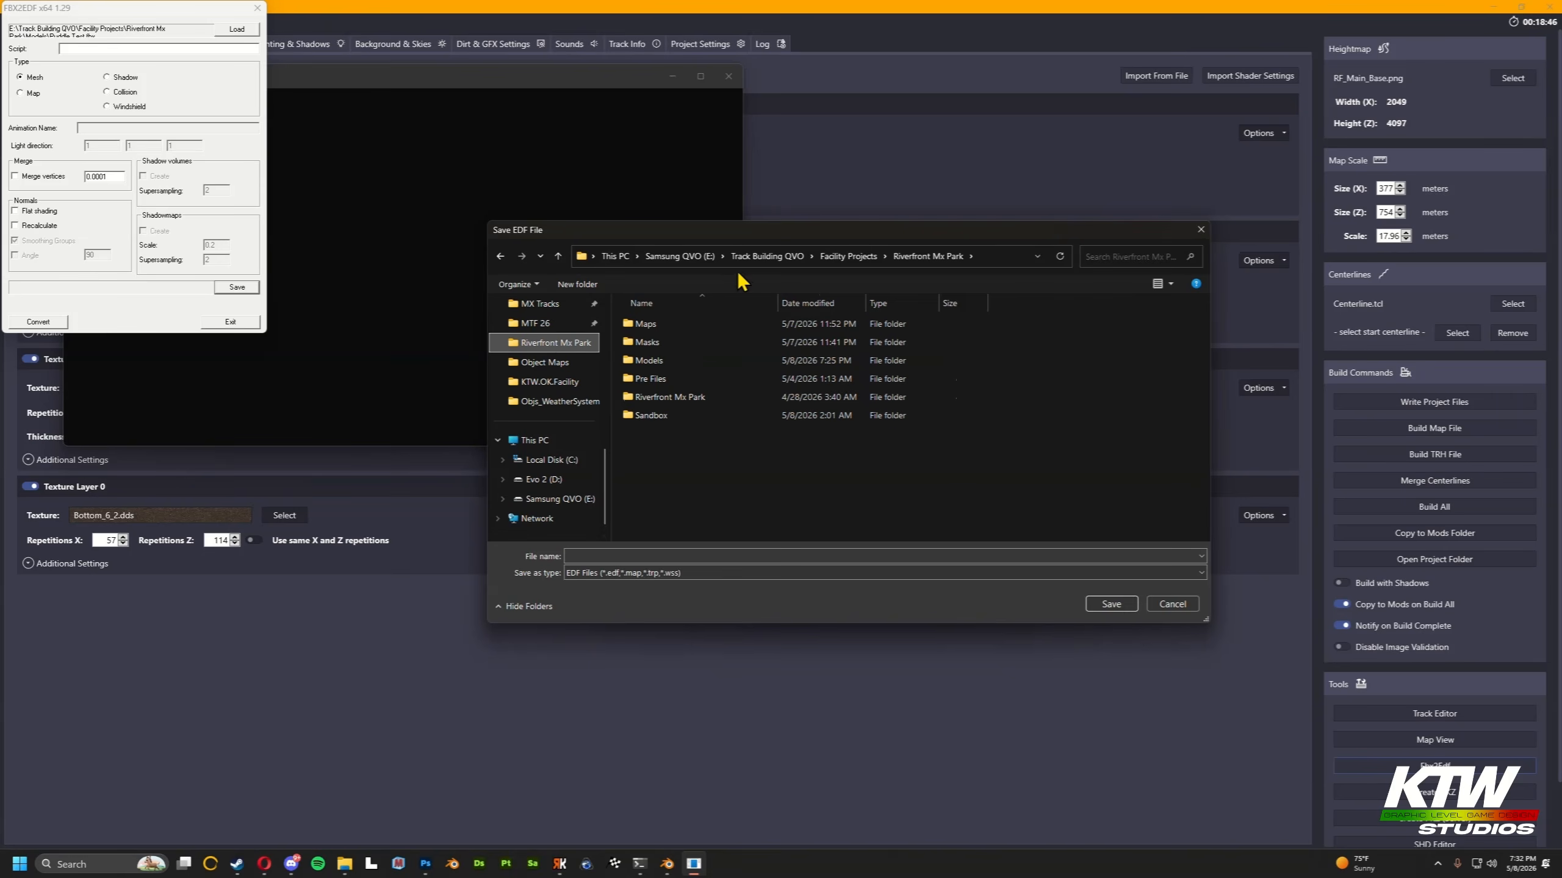
double_click(672, 363)
click(720, 557)
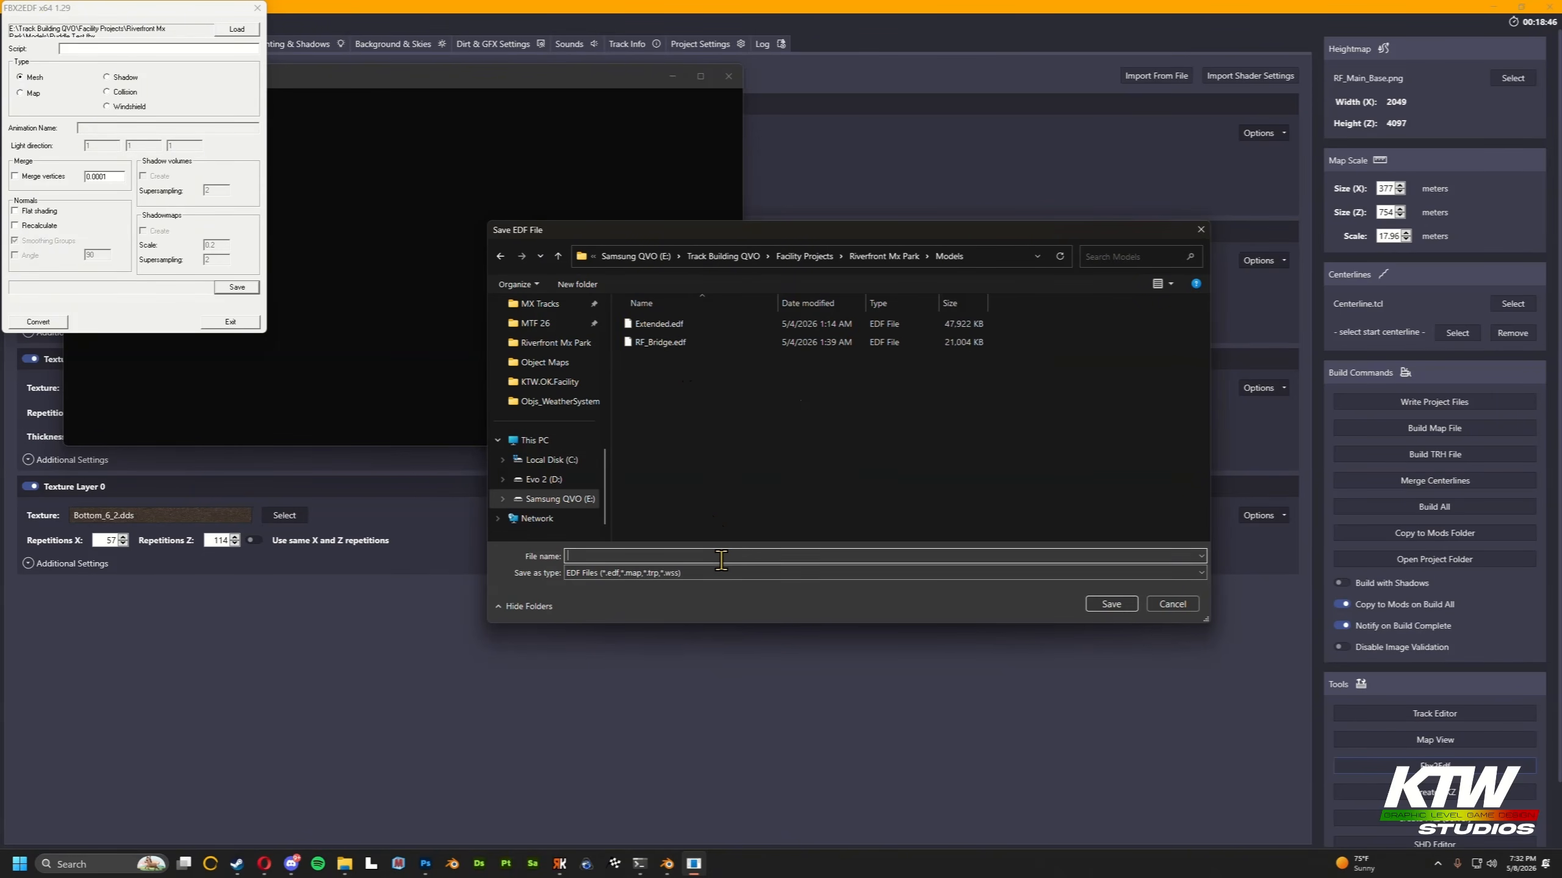
text(Puddle)
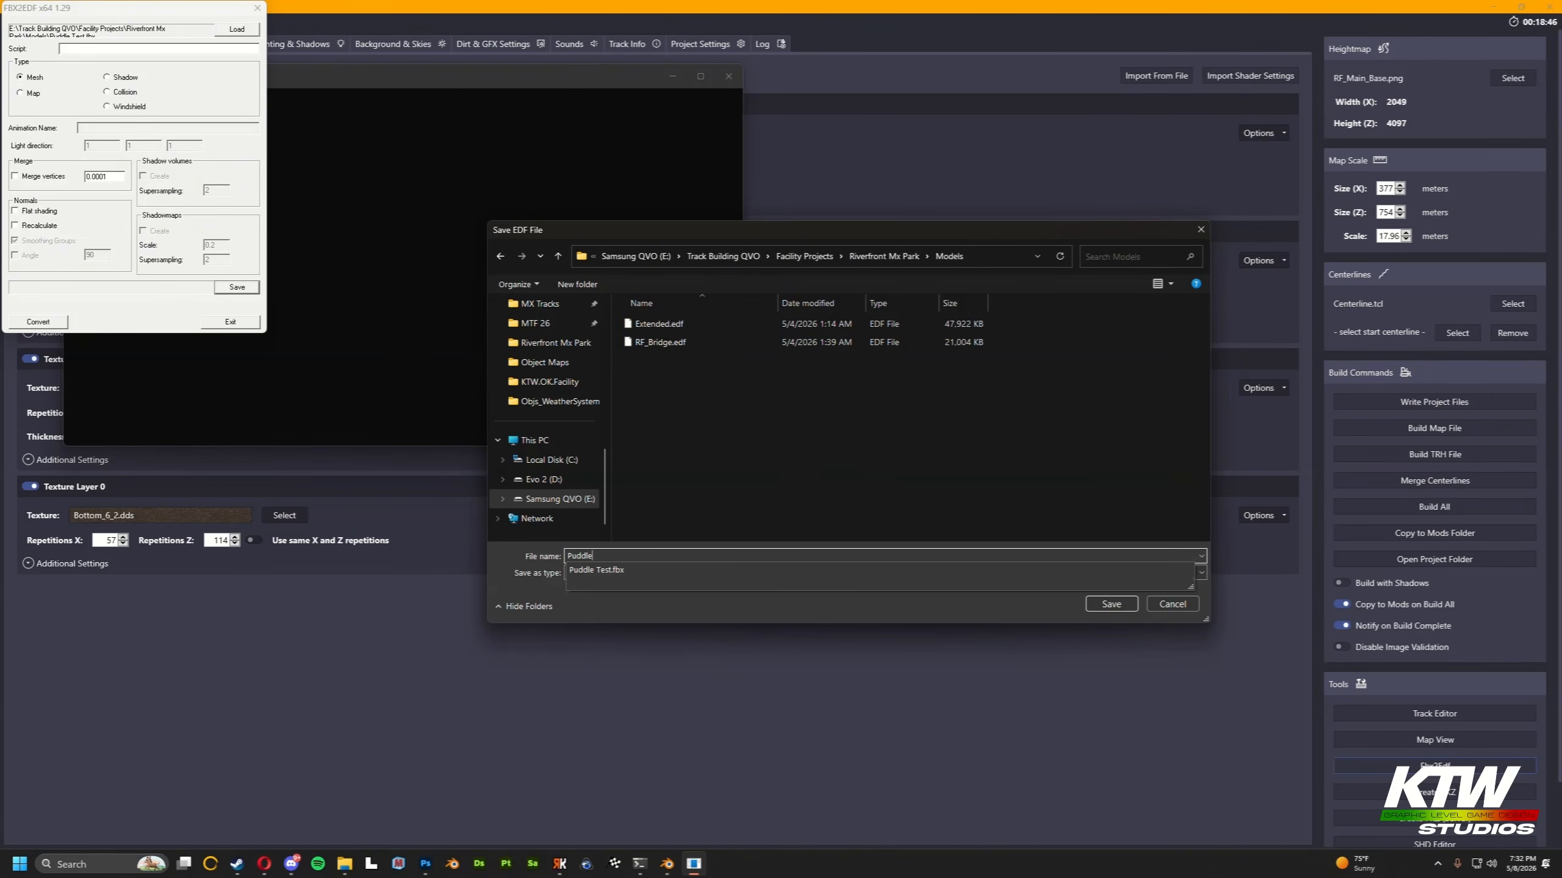
text( Test)
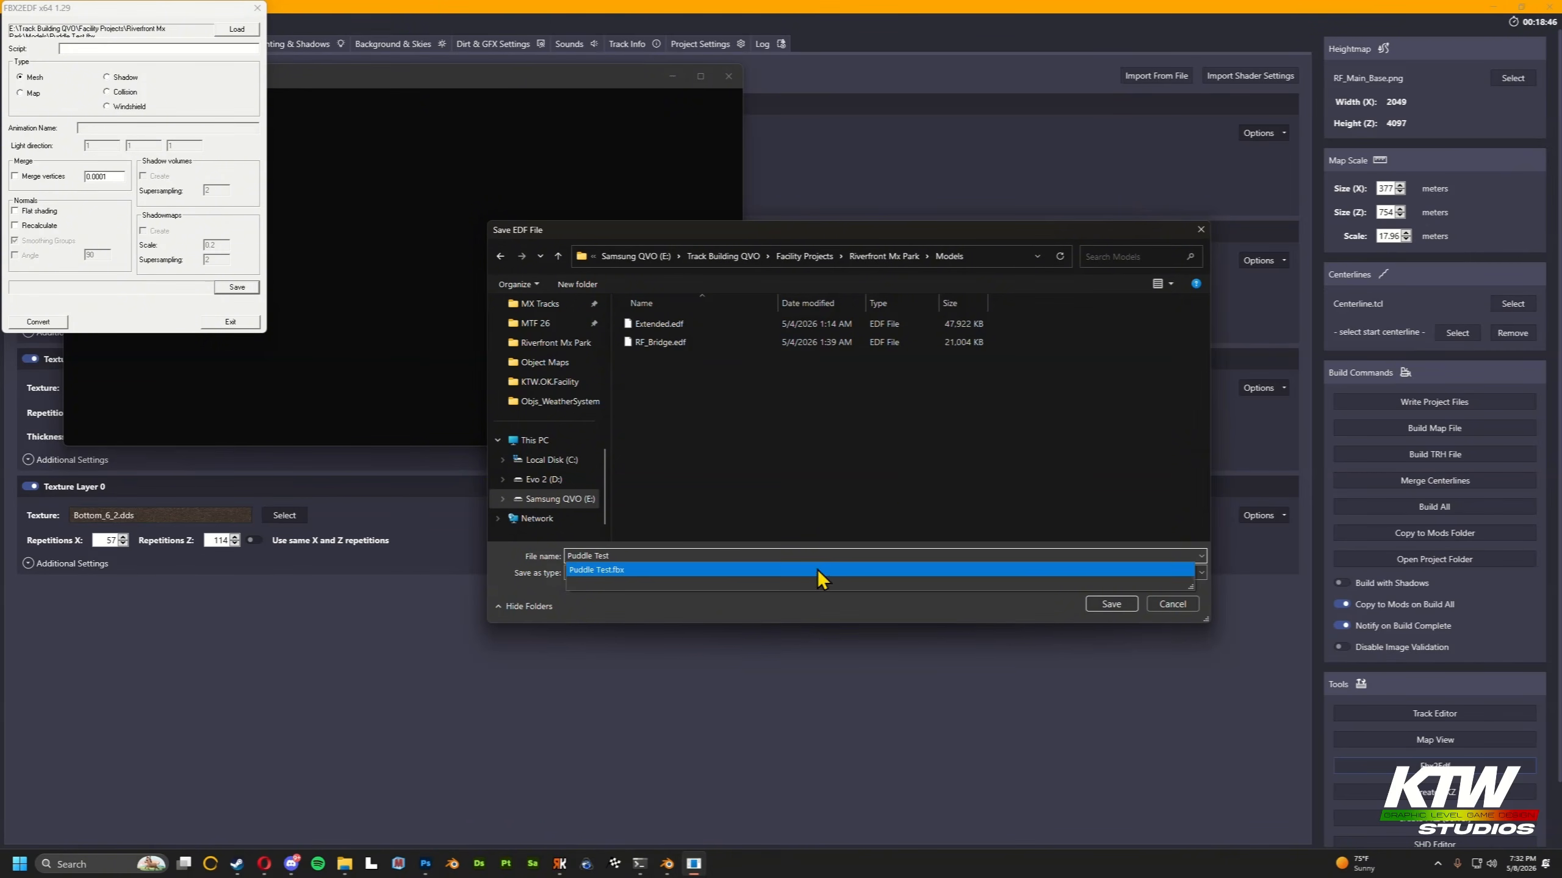
click(891, 508)
click(1106, 604)
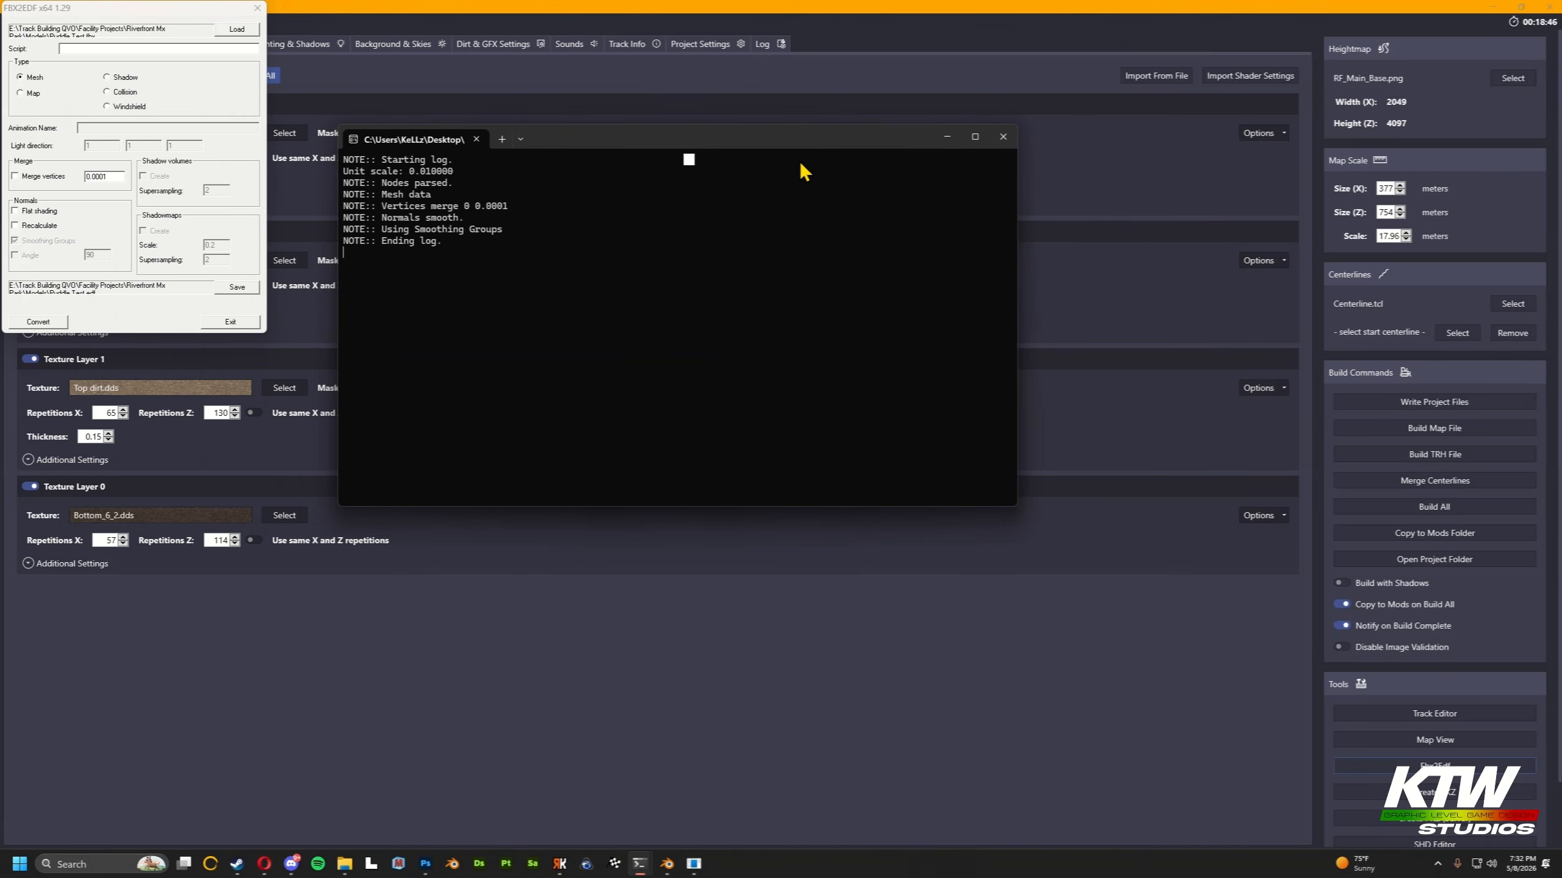
click(947, 137)
click(733, 608)
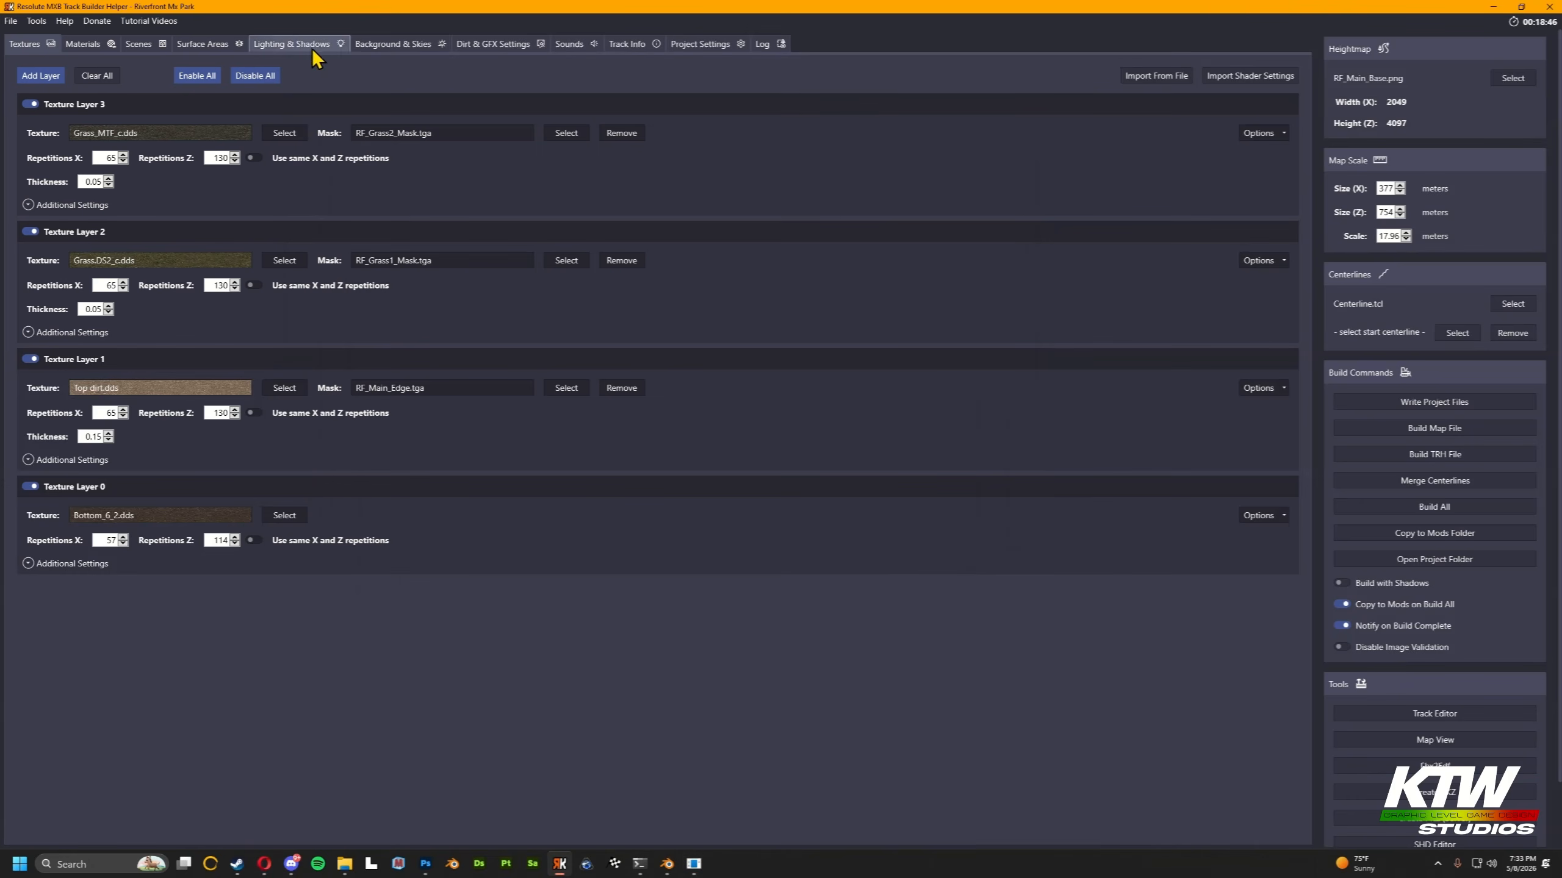
Add a new scene to the track project and assign Puddle Test.edf as its model.
click(131, 47)
click(41, 75)
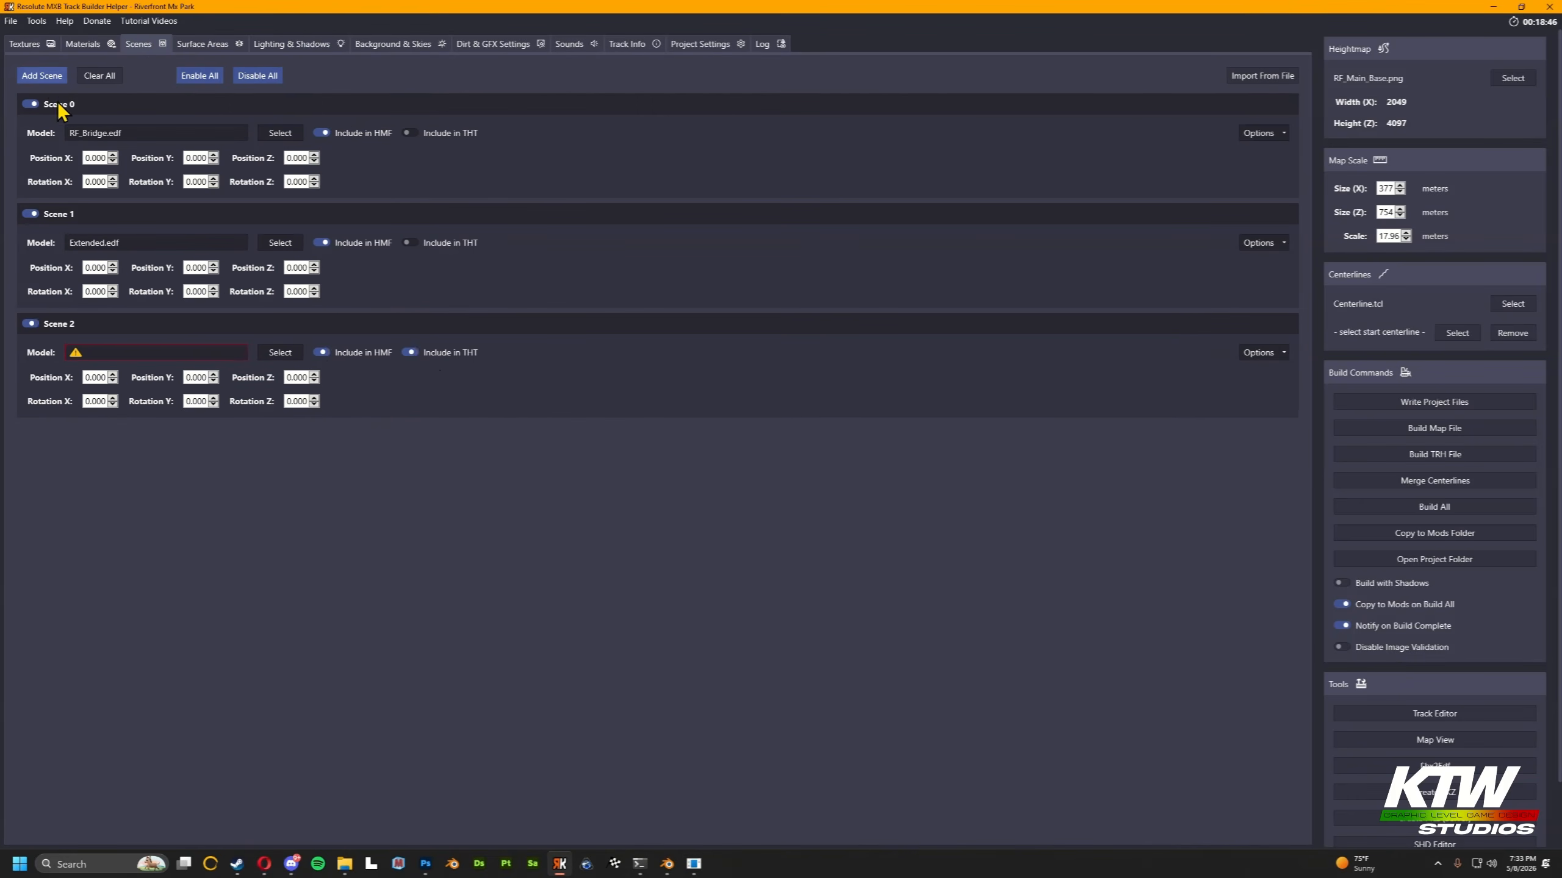
click(289, 352)
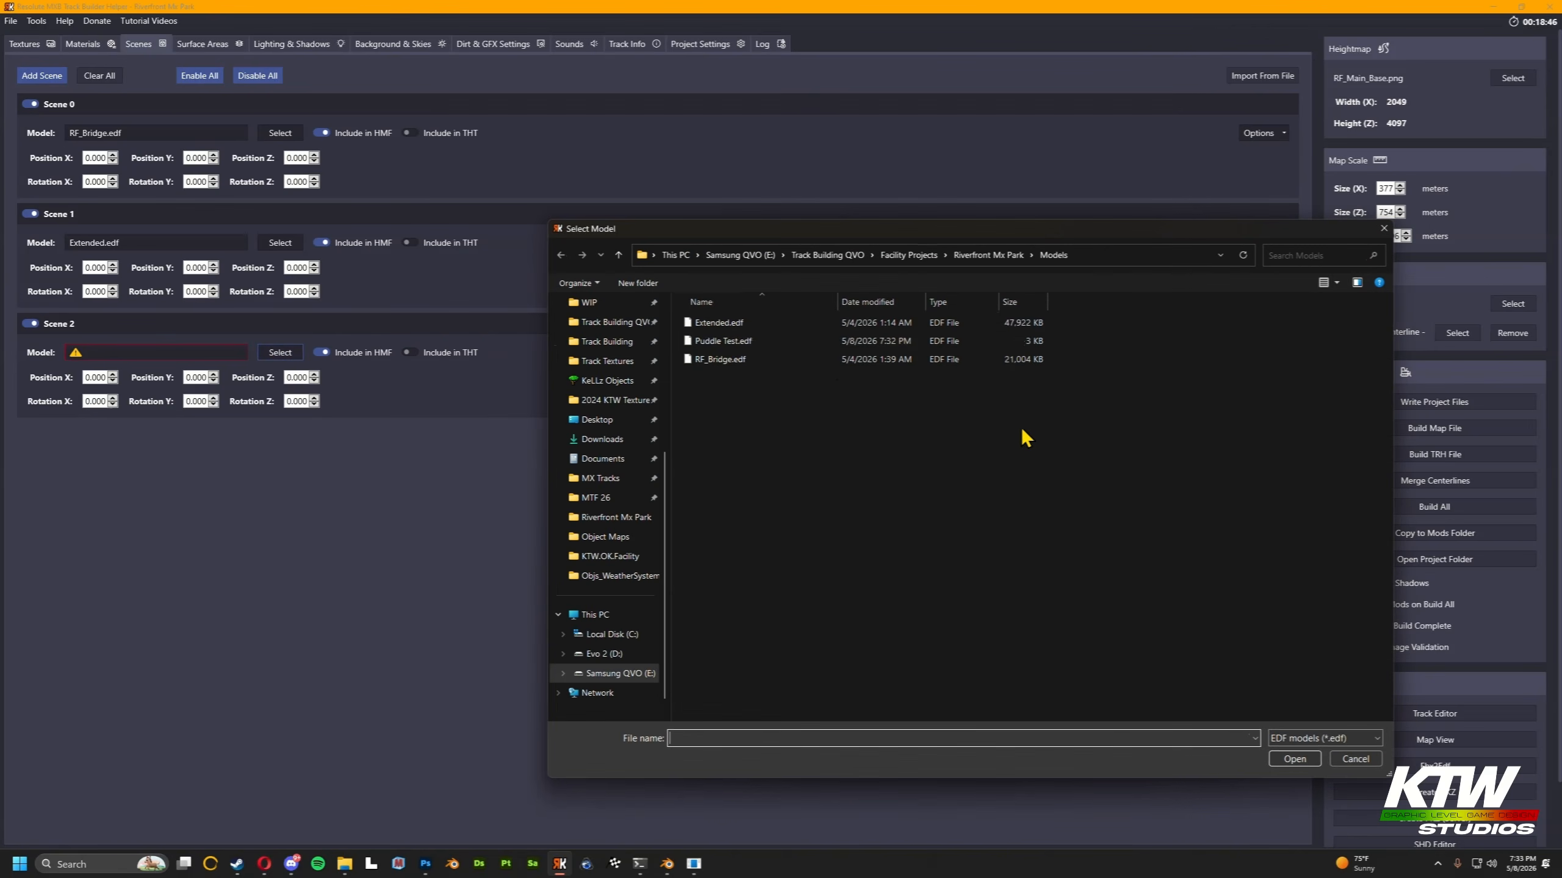
double_click(754, 343)
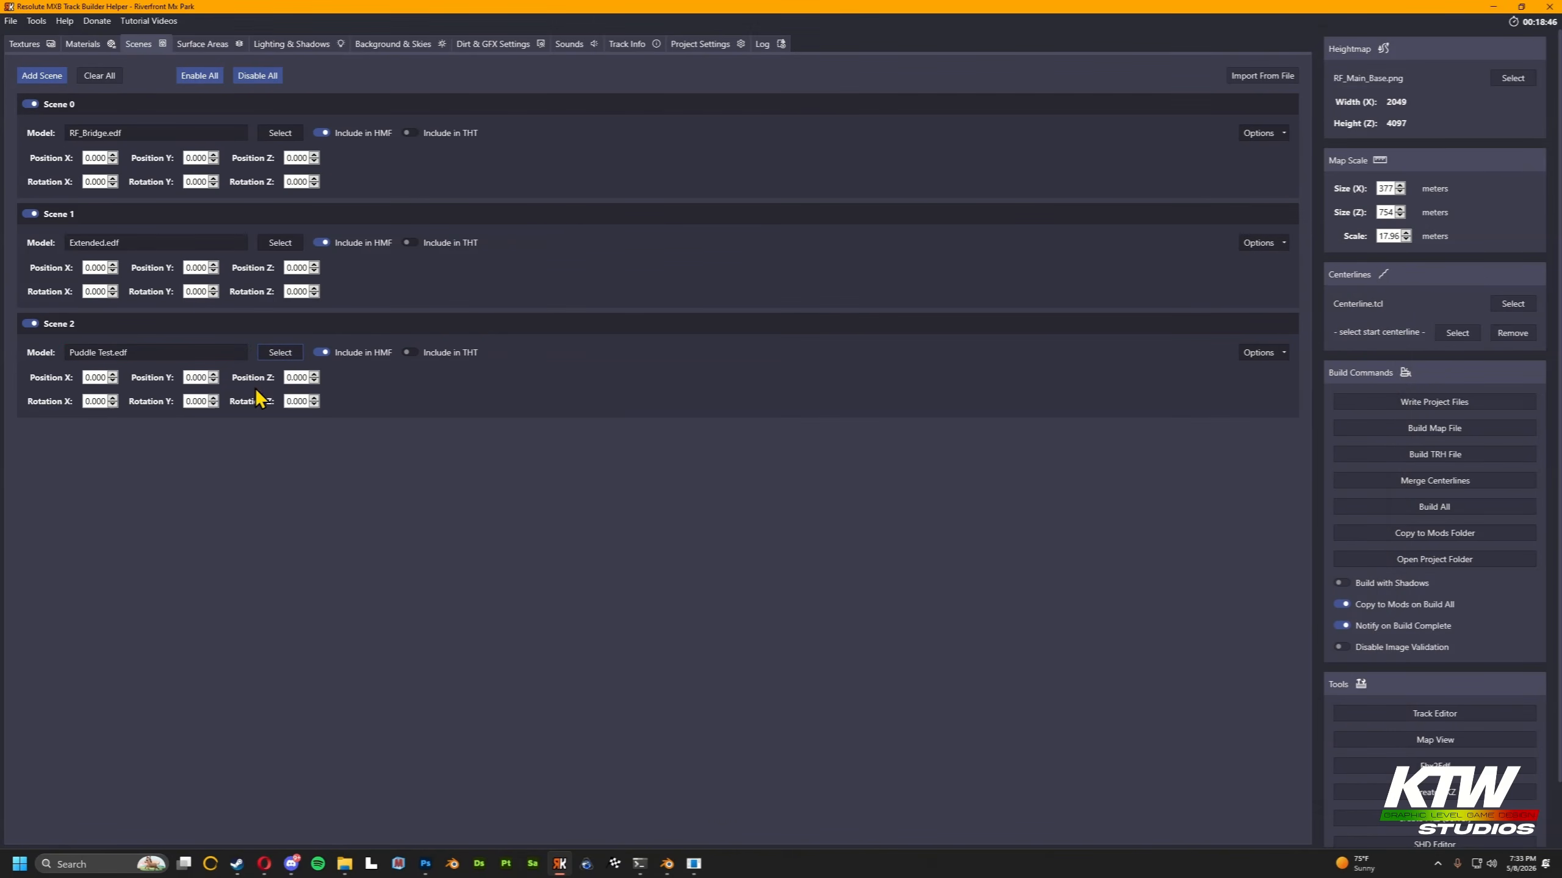
Build the whole track, then open Riverfront Mx Park.map in Map Viewer.
click(1484, 509)
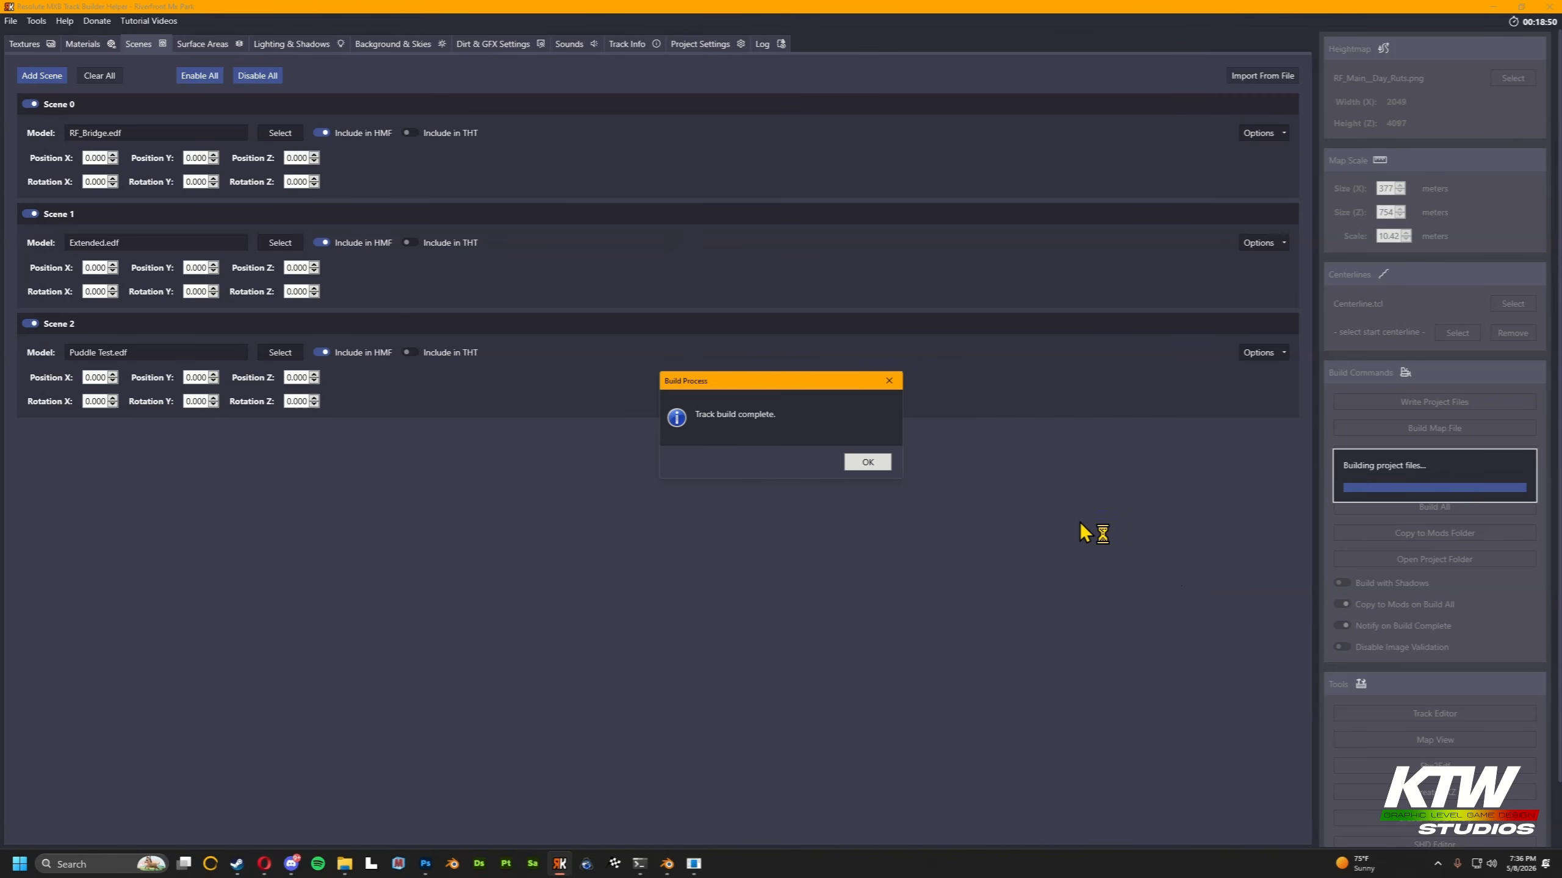
click(878, 464)
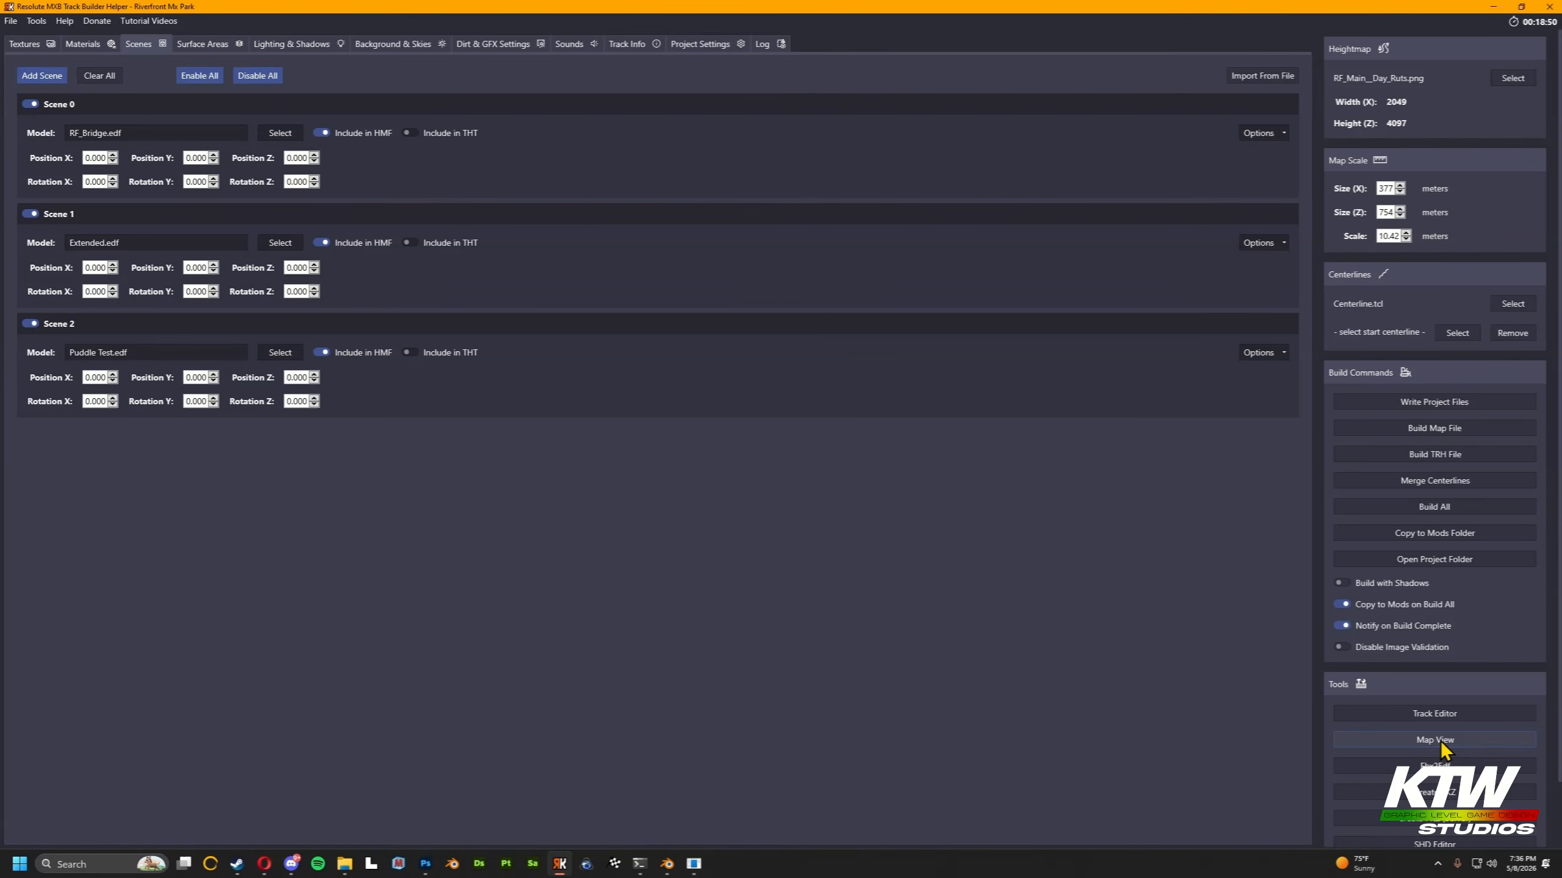
click(1434, 740)
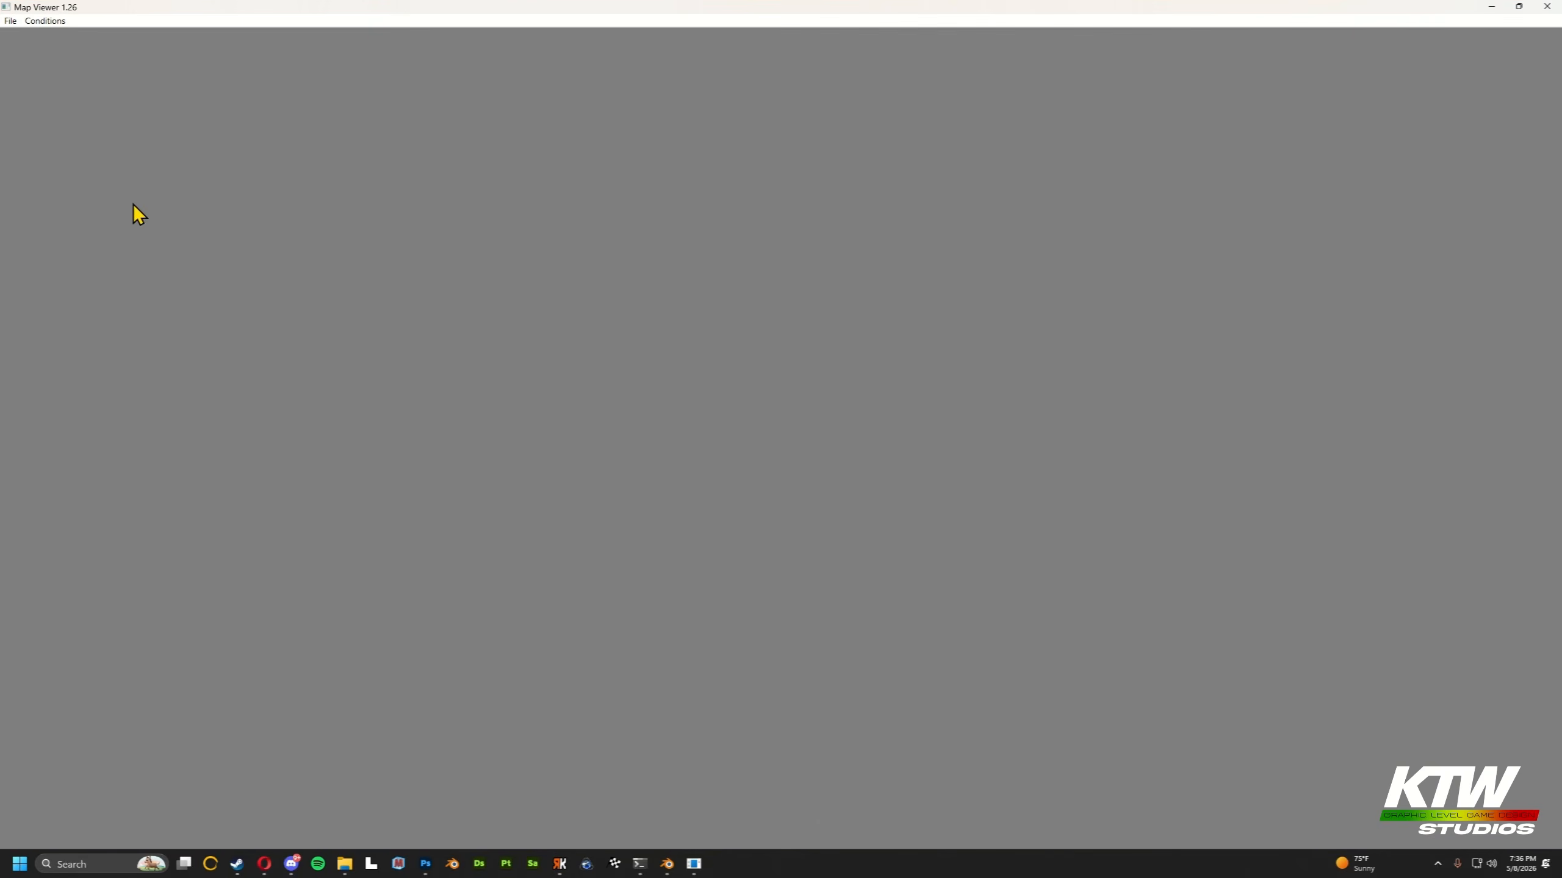
click(16, 21)
click(28, 40)
double_click(191, 132)
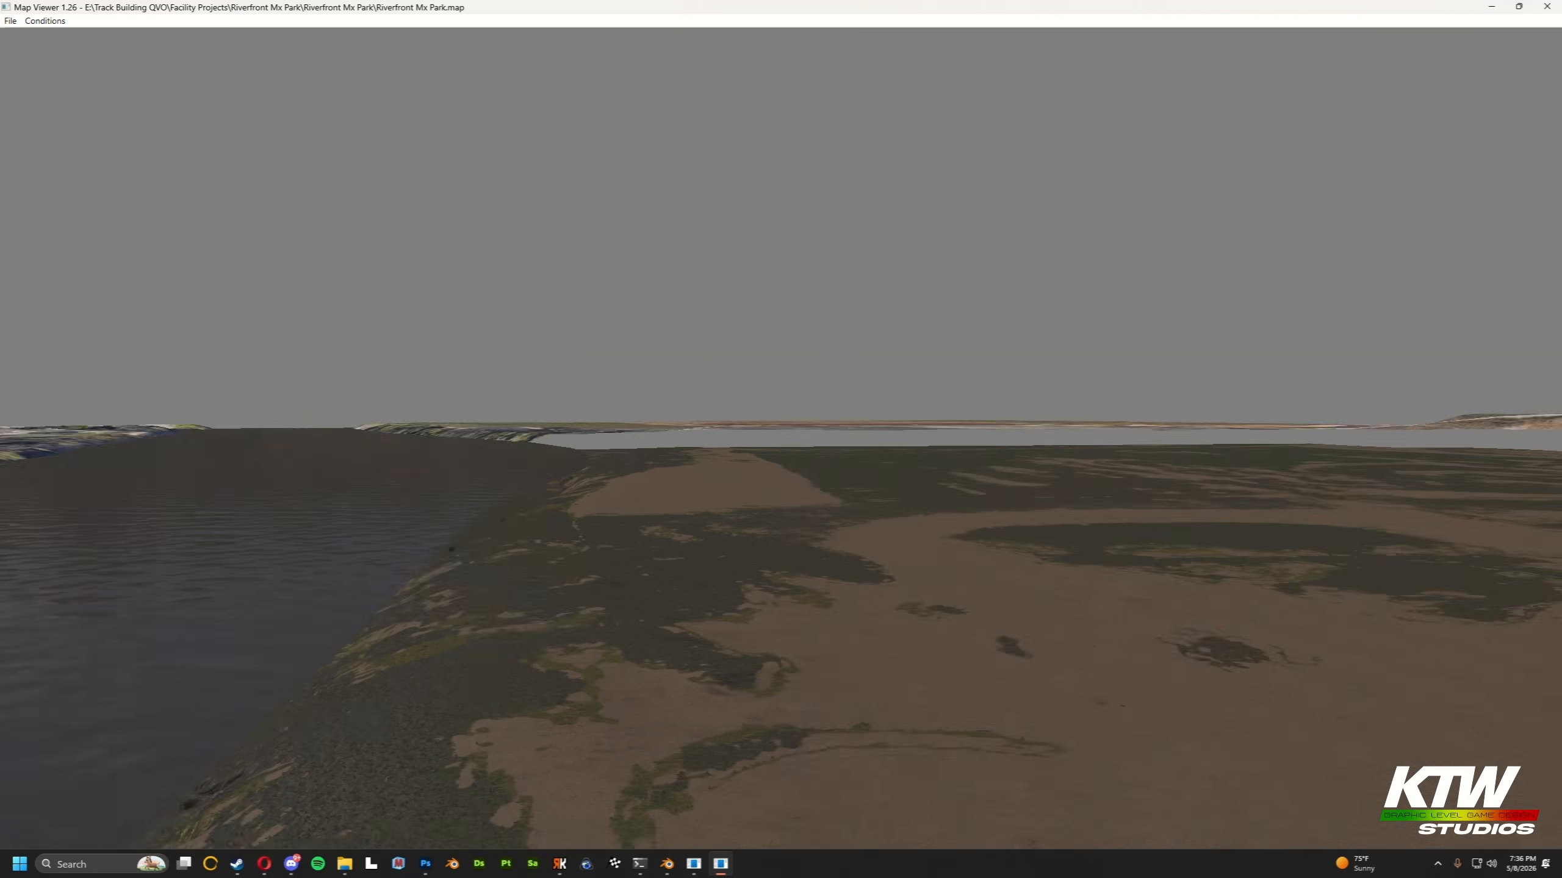
Fly across the track to the bridge-side jumps and examine the ruts in front of the jump face.
drag(561, 345, 1106, 348)
key(w)
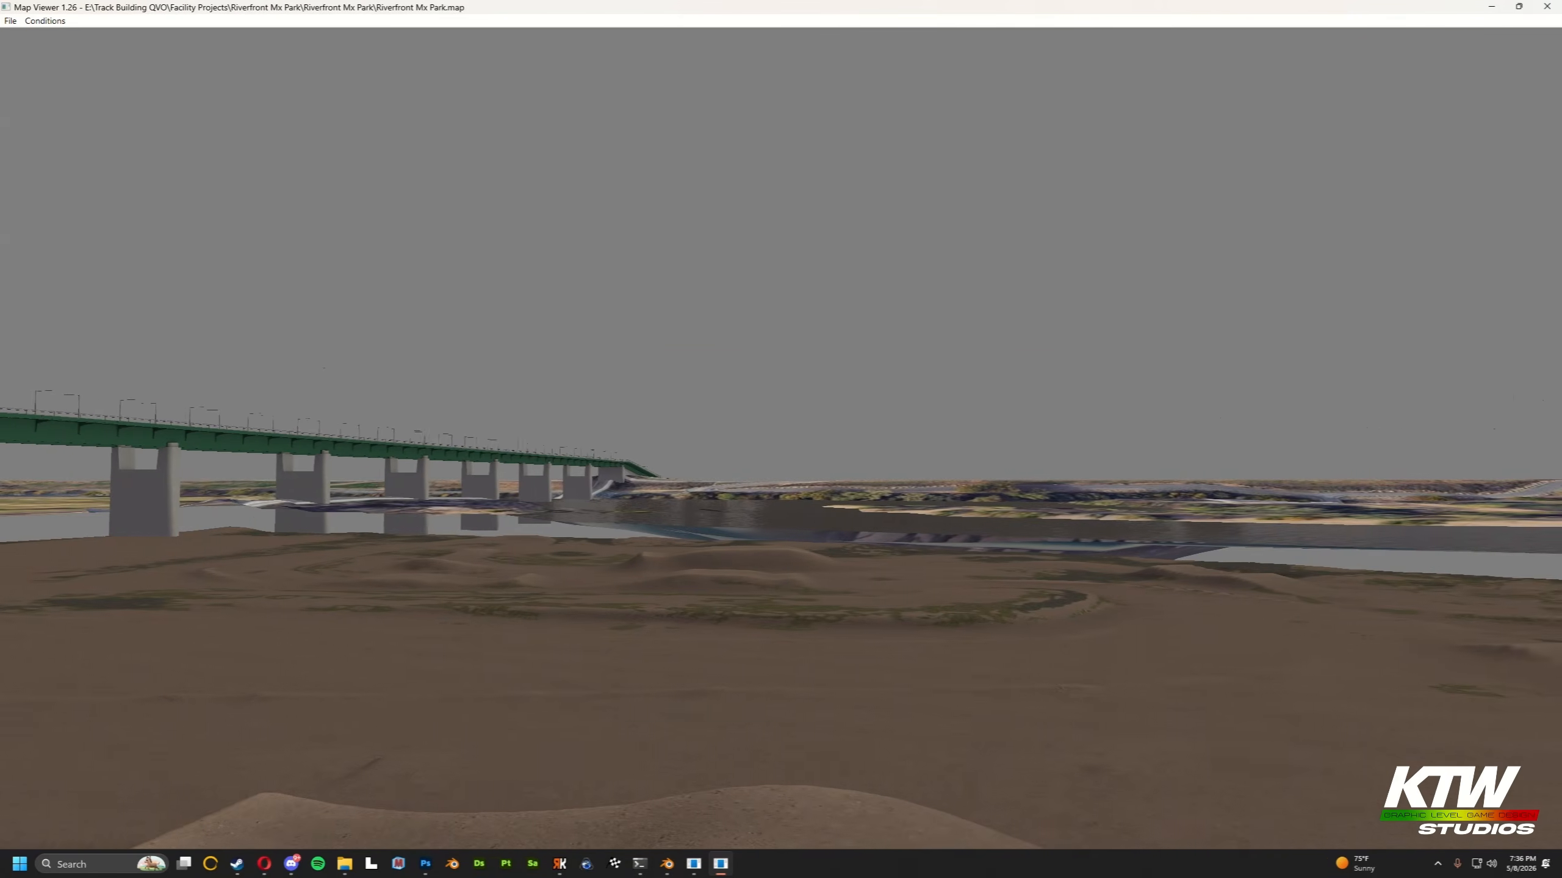
key(a)
key(s)
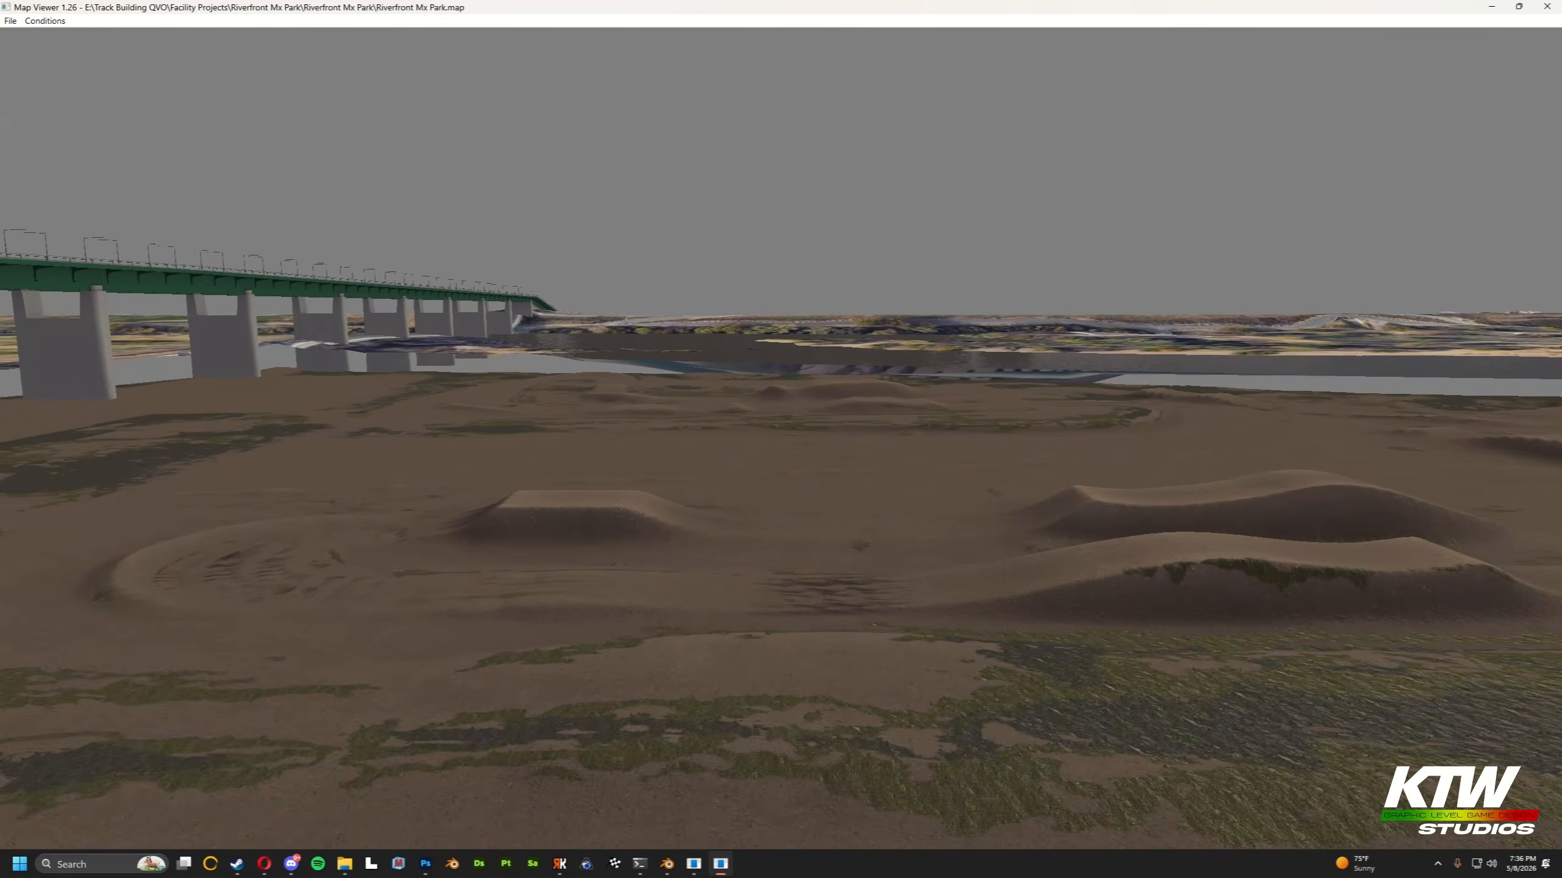
key(w)
key(d)
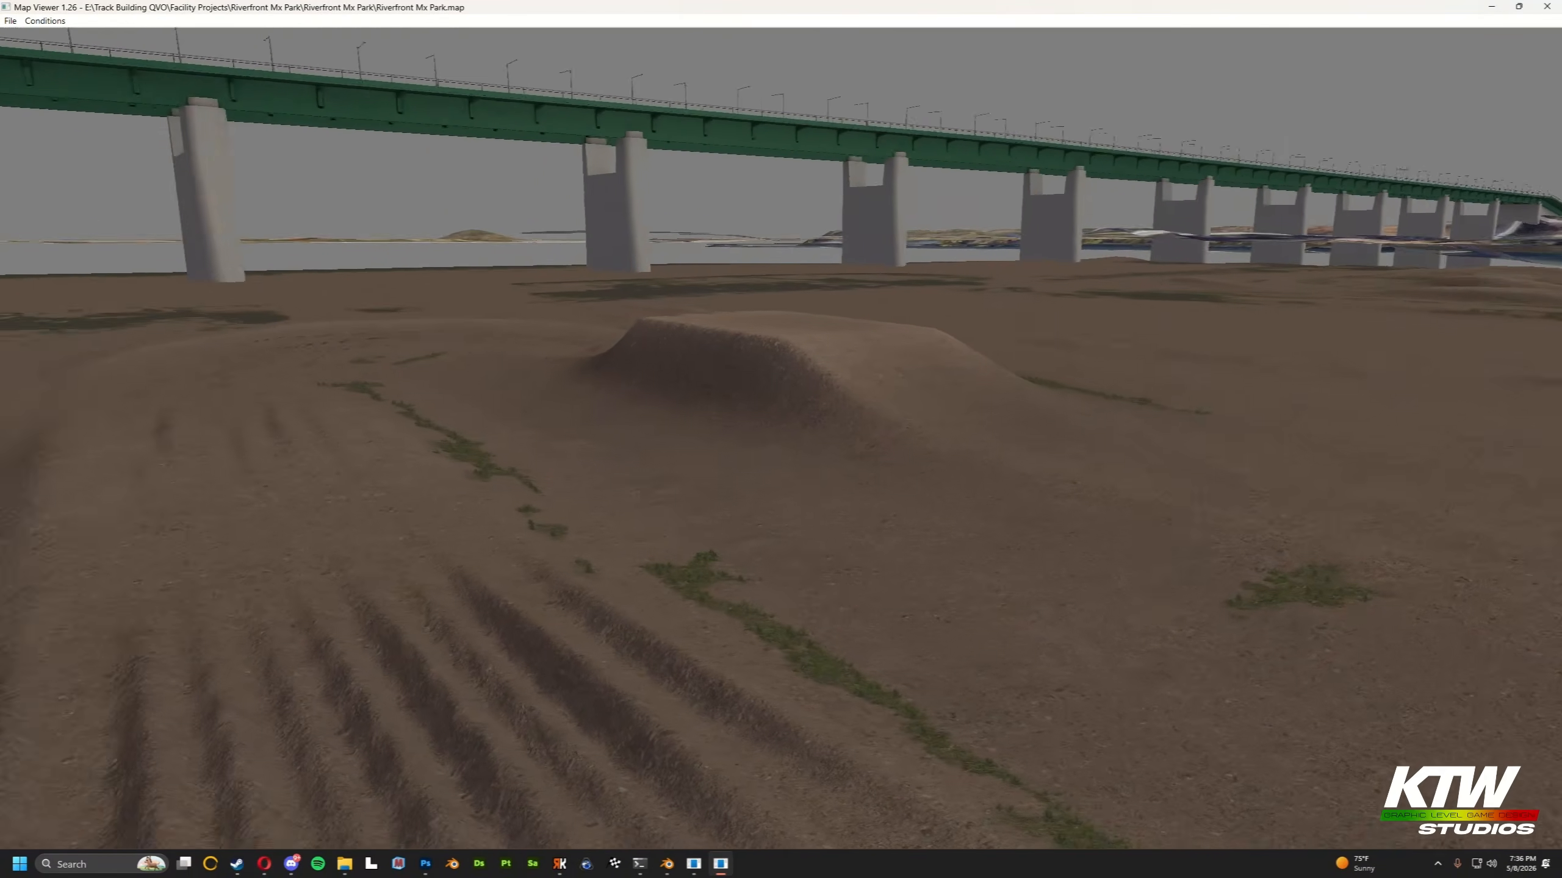
key(s)
key(s)
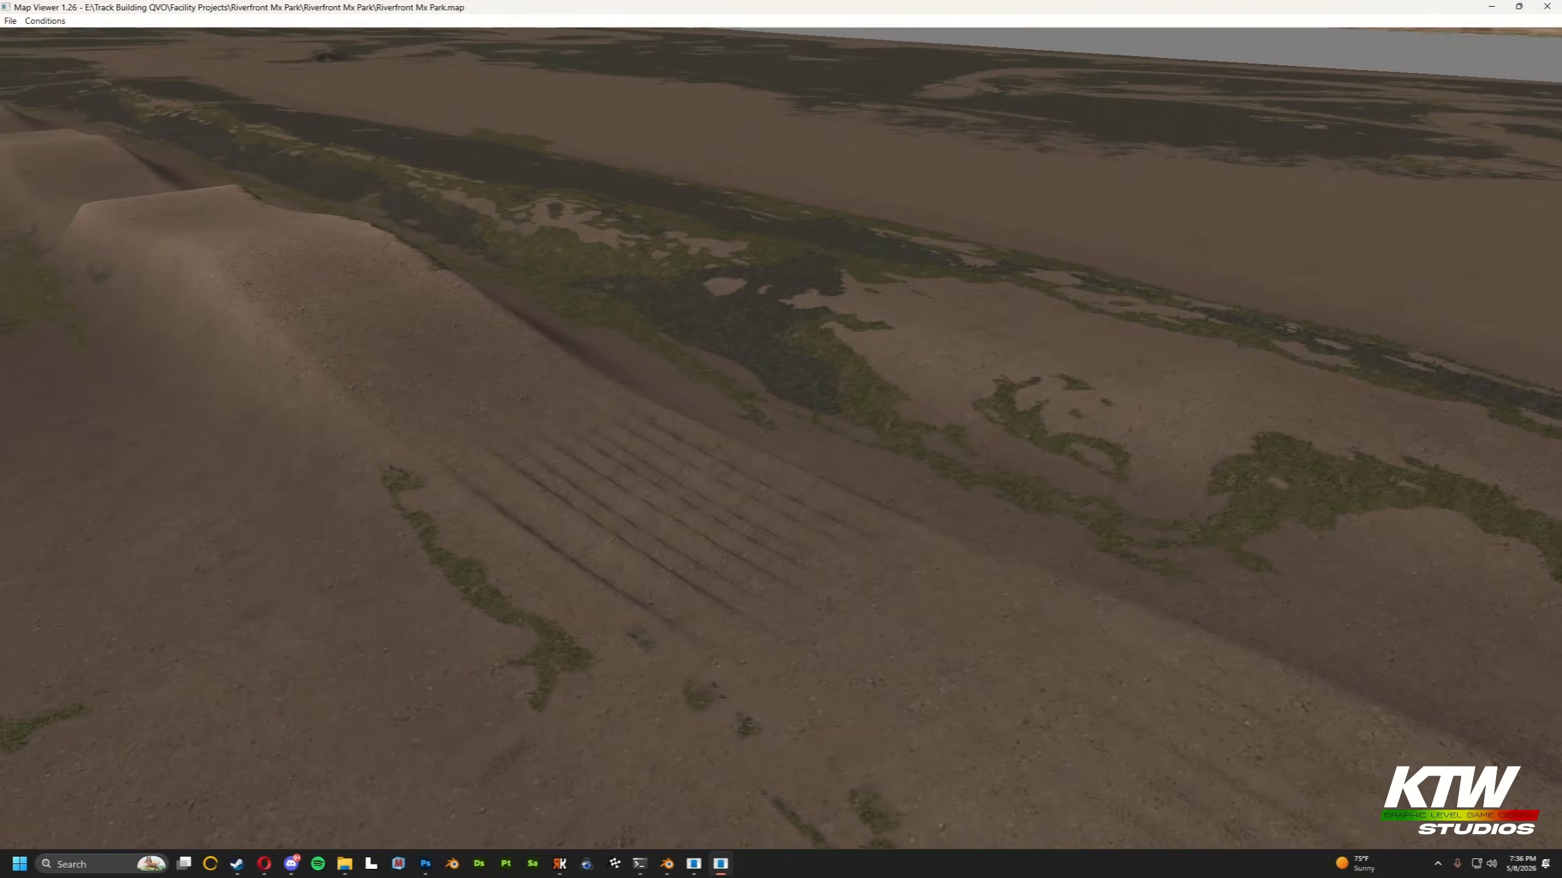
key(w)
key(s)
key(d)
key(s)
key(d)
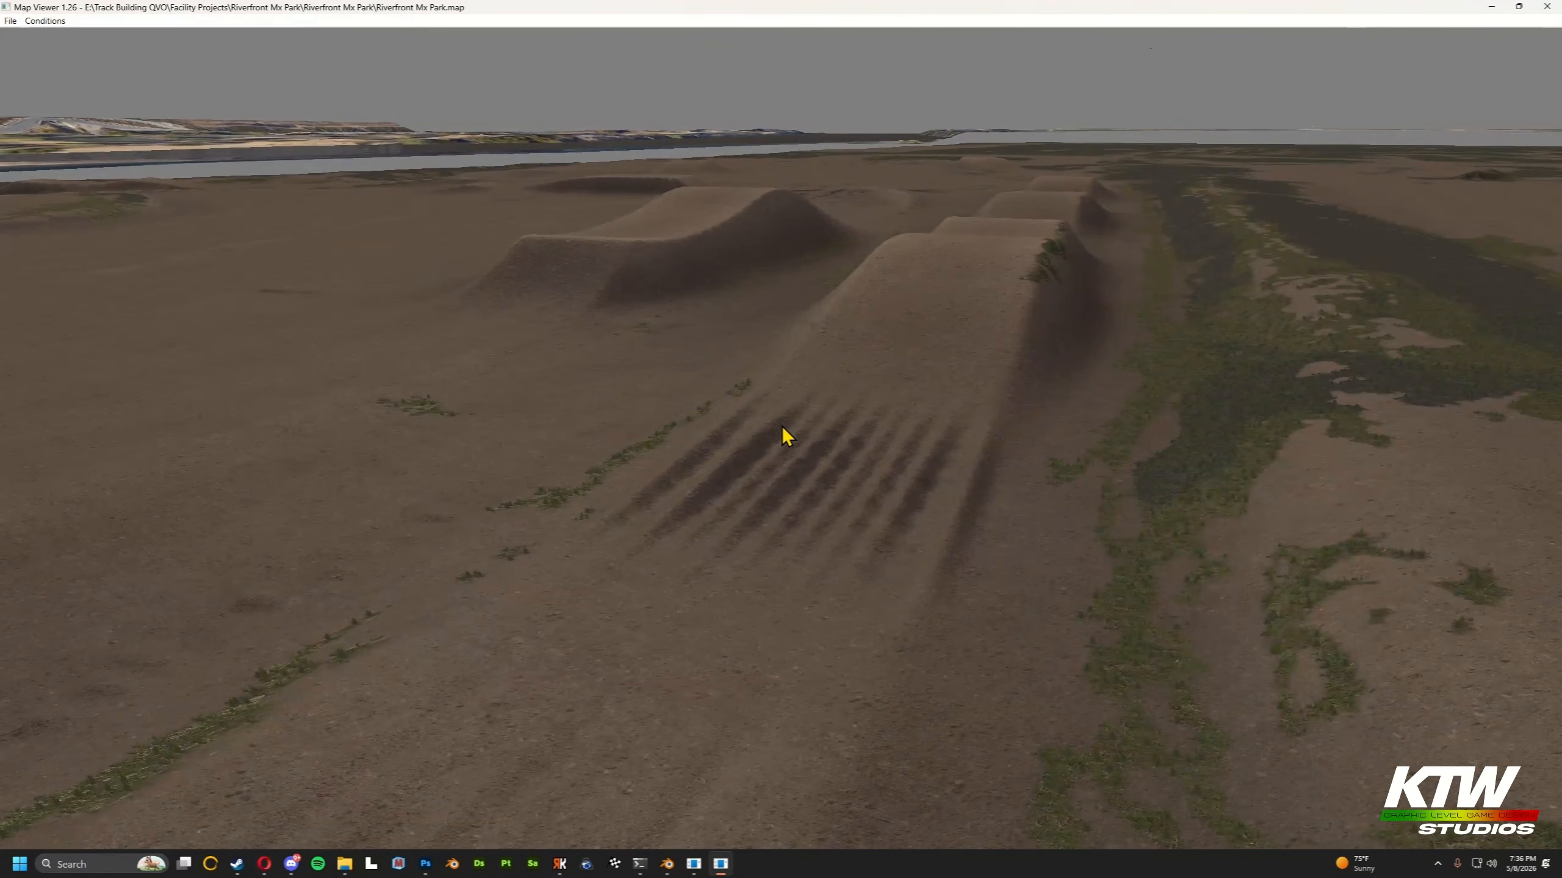
Switch the weather conditions to Rainy and inspect the puddles in the ruts from several angles.
click(46, 20)
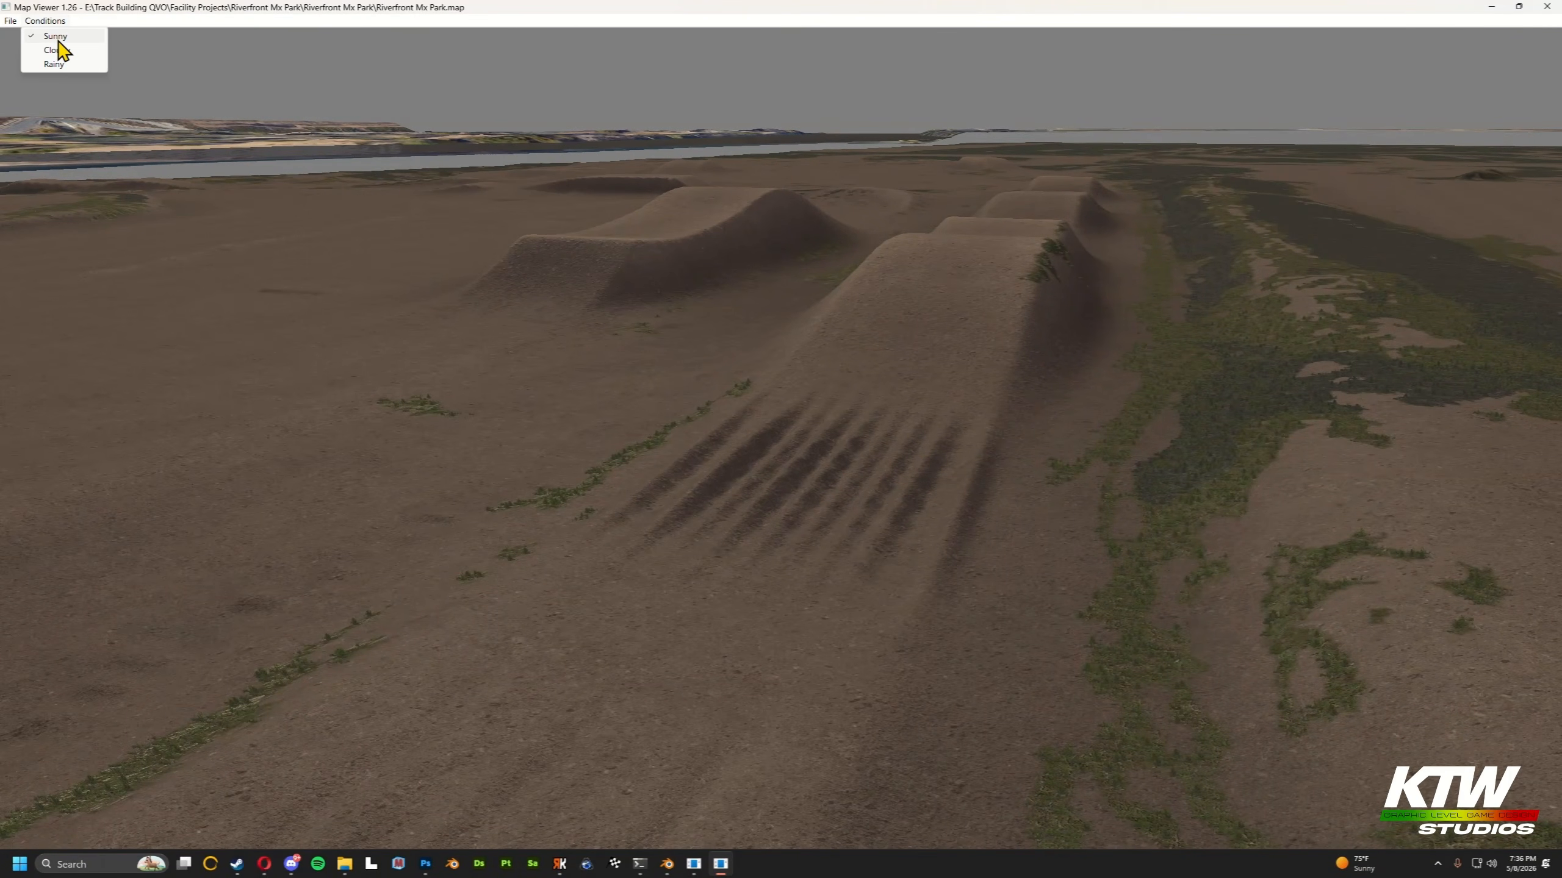
click(59, 65)
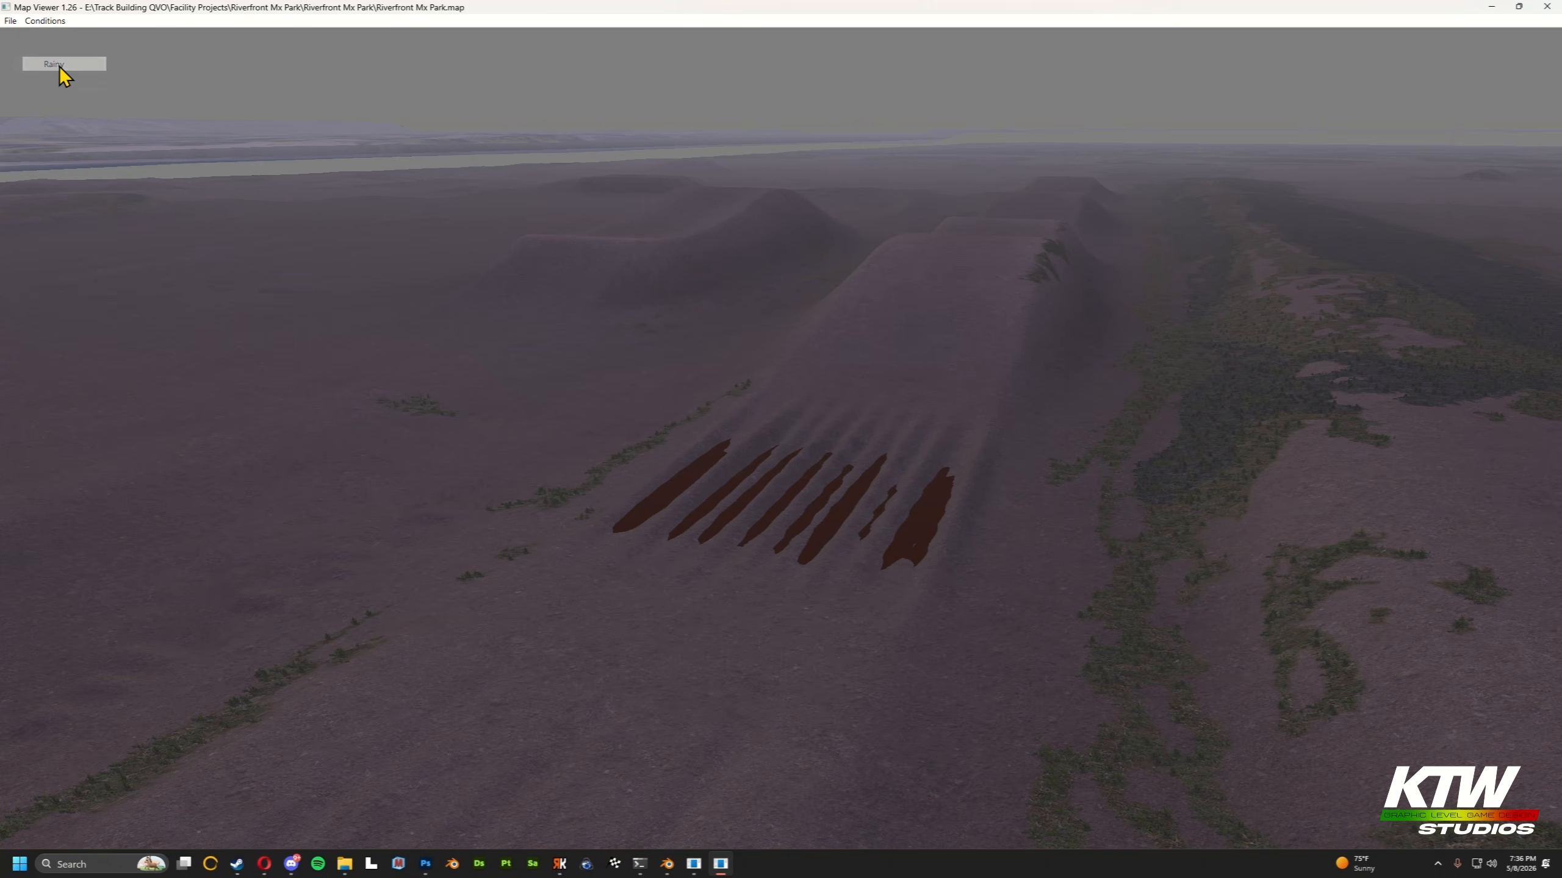
right_drag(939, 464, 786, 436)
key(w)
key(a)
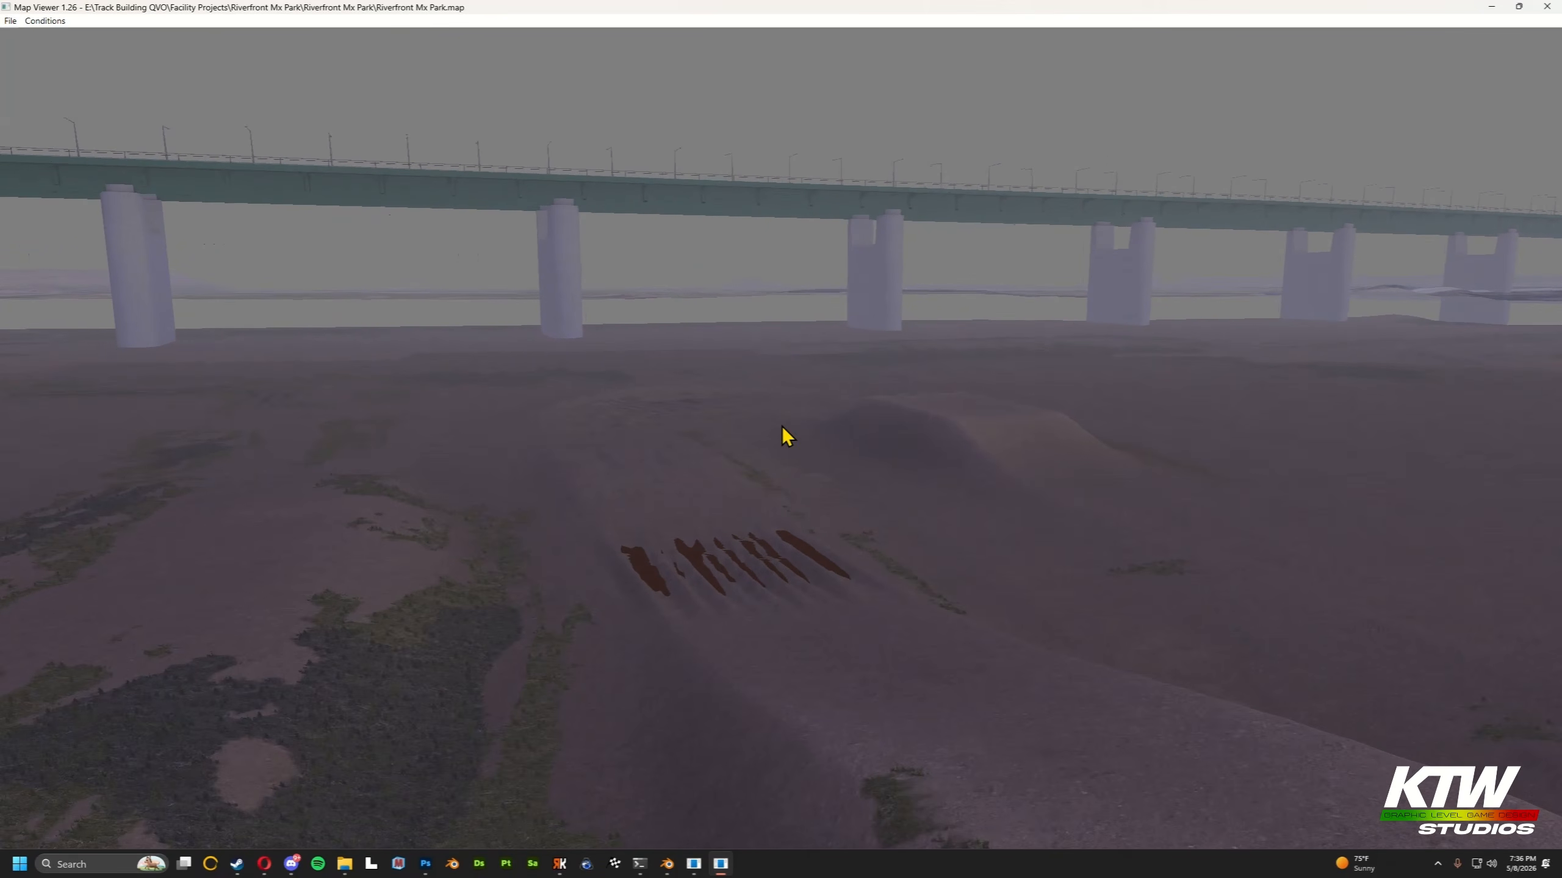
Compare the rutted section in Sunny and Rainy conditions, ending on Rainy.
click(58, 21)
click(61, 35)
click(53, 20)
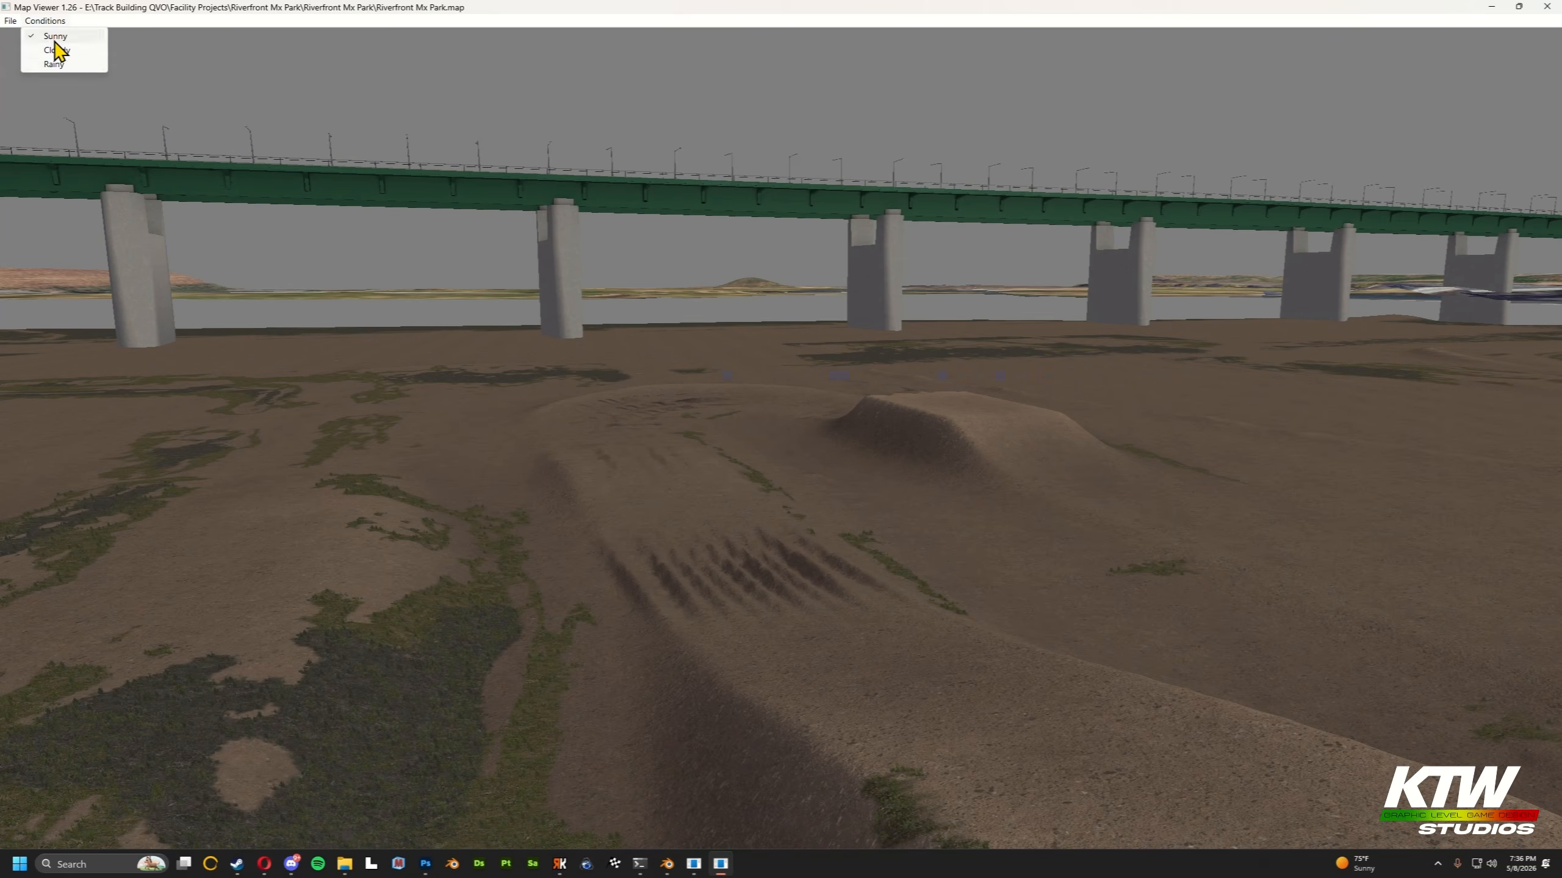
click(63, 64)
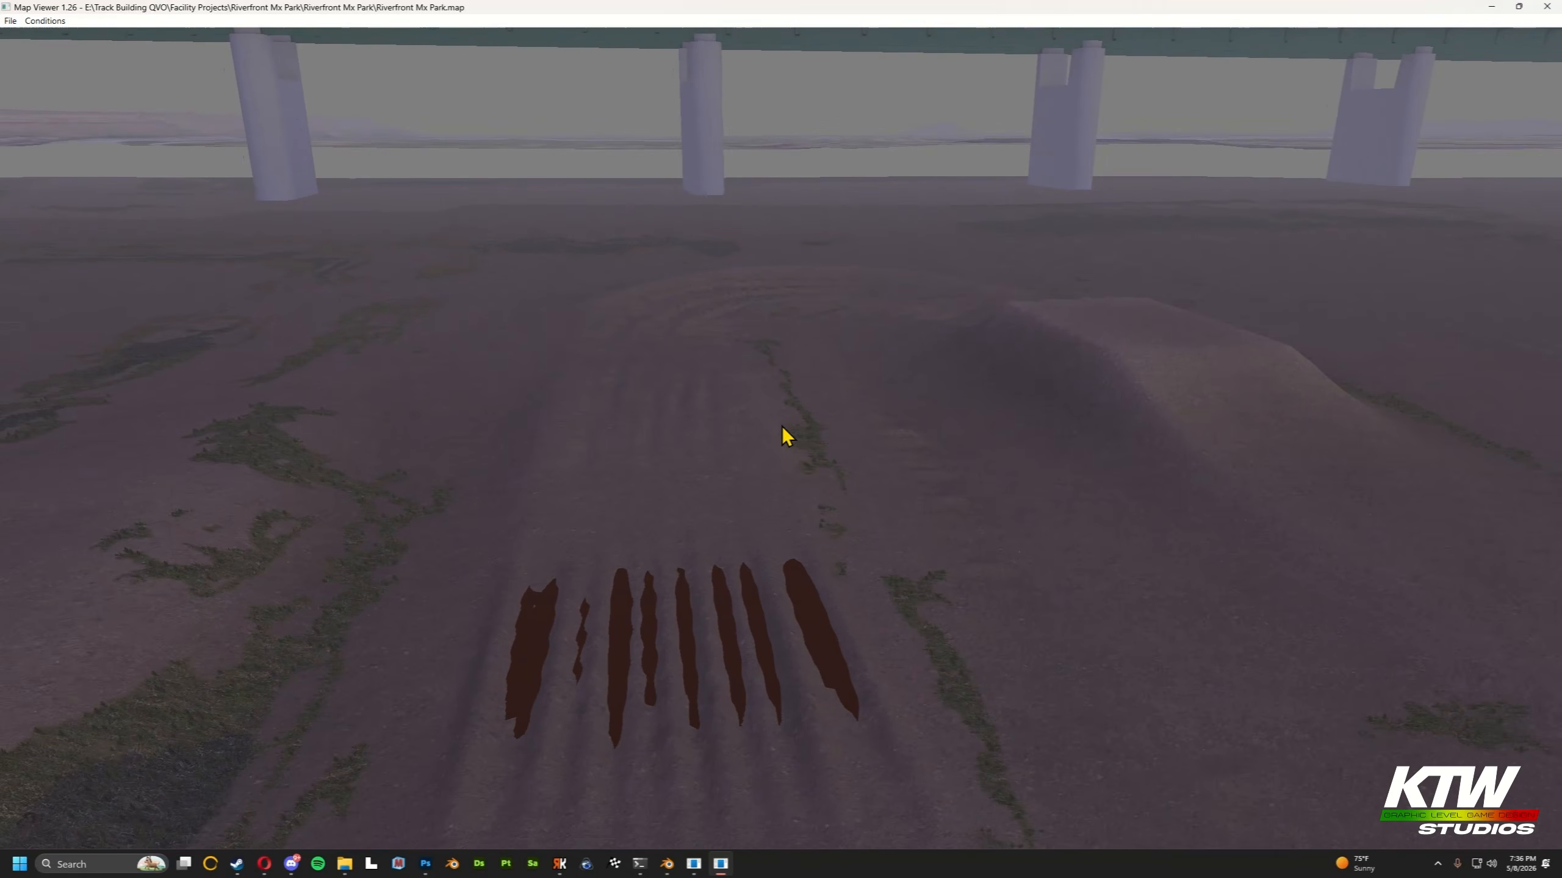
Switch to the Objs_WeatherSystem folder and compare the names of water_INVIS_c.txt and water_INVIS_c.dds.
mouse_move(344, 864)
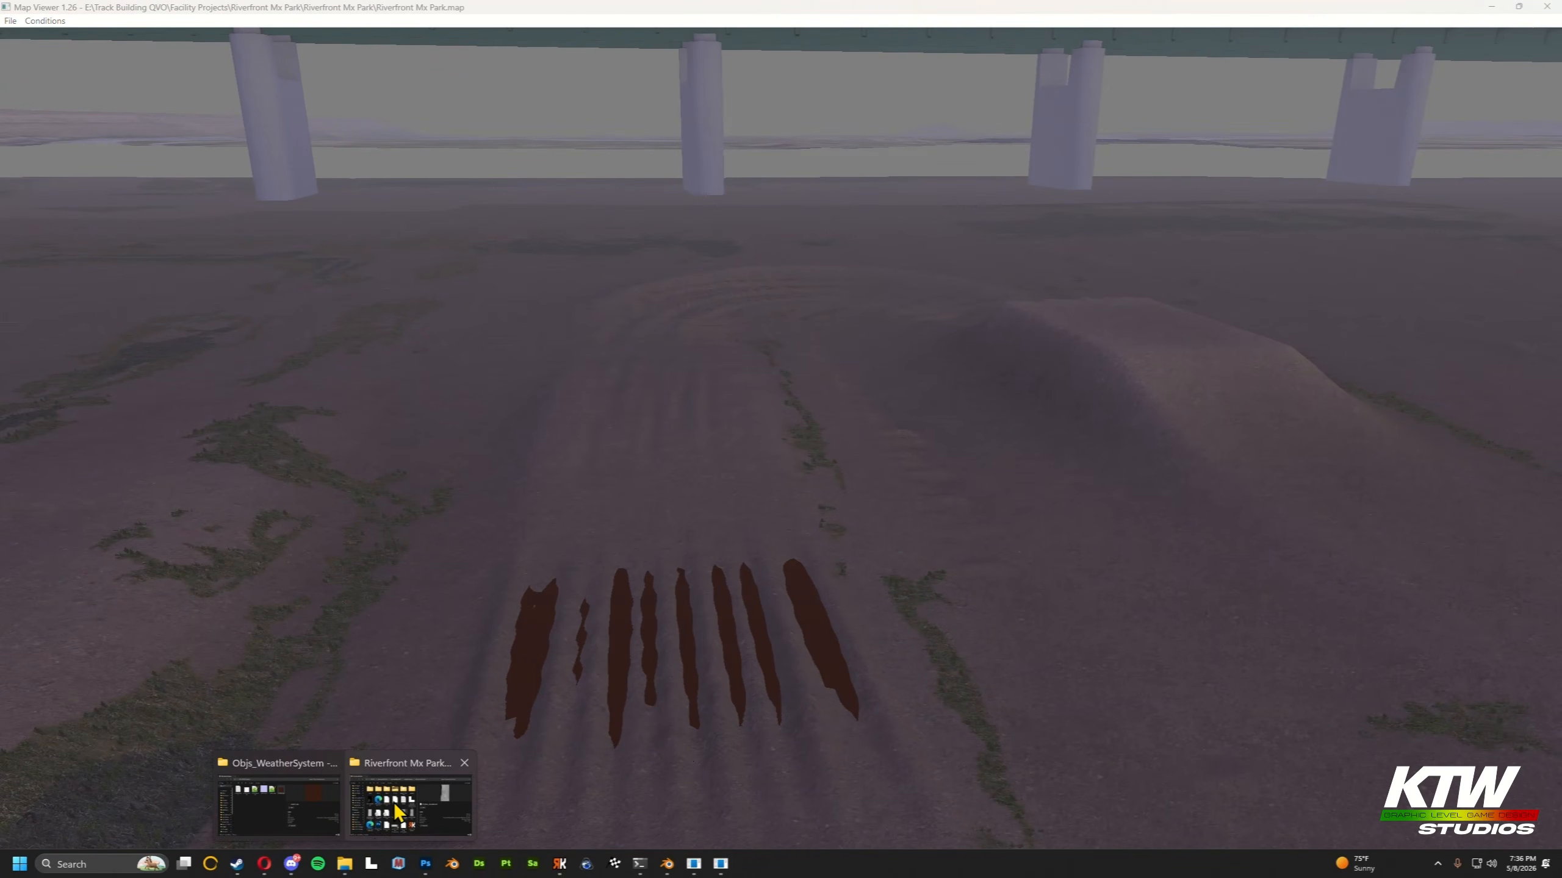
mouse_move(389, 806)
click(307, 807)
click(471, 301)
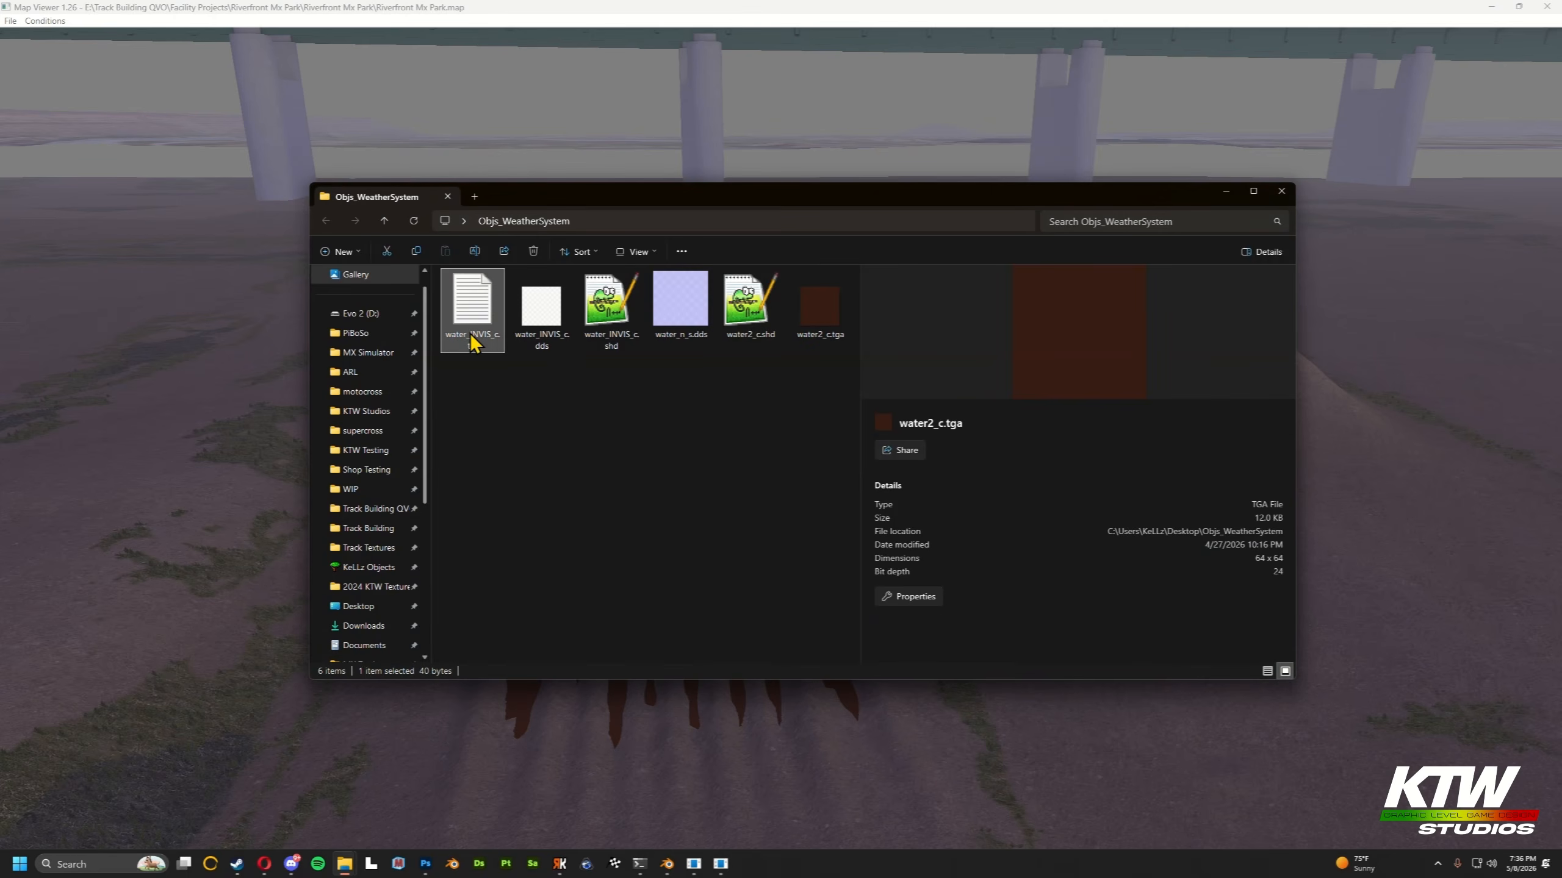
click(535, 345)
click(489, 346)
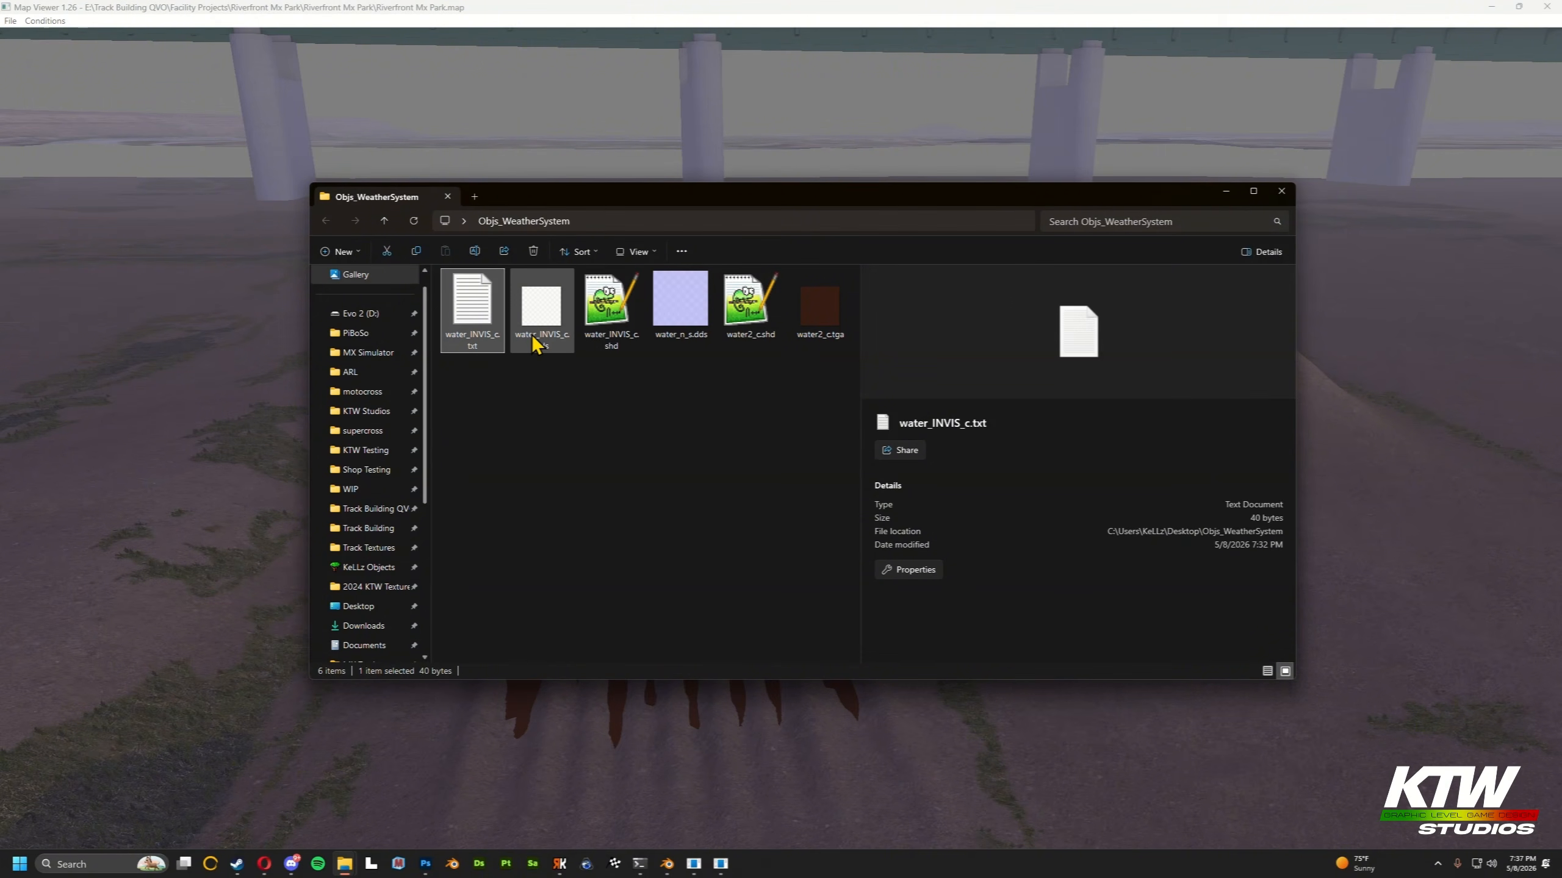
click(534, 345)
Open water_INVIS_c.txt, review its water2_c.tga texture entries, and close it.
double_click(482, 345)
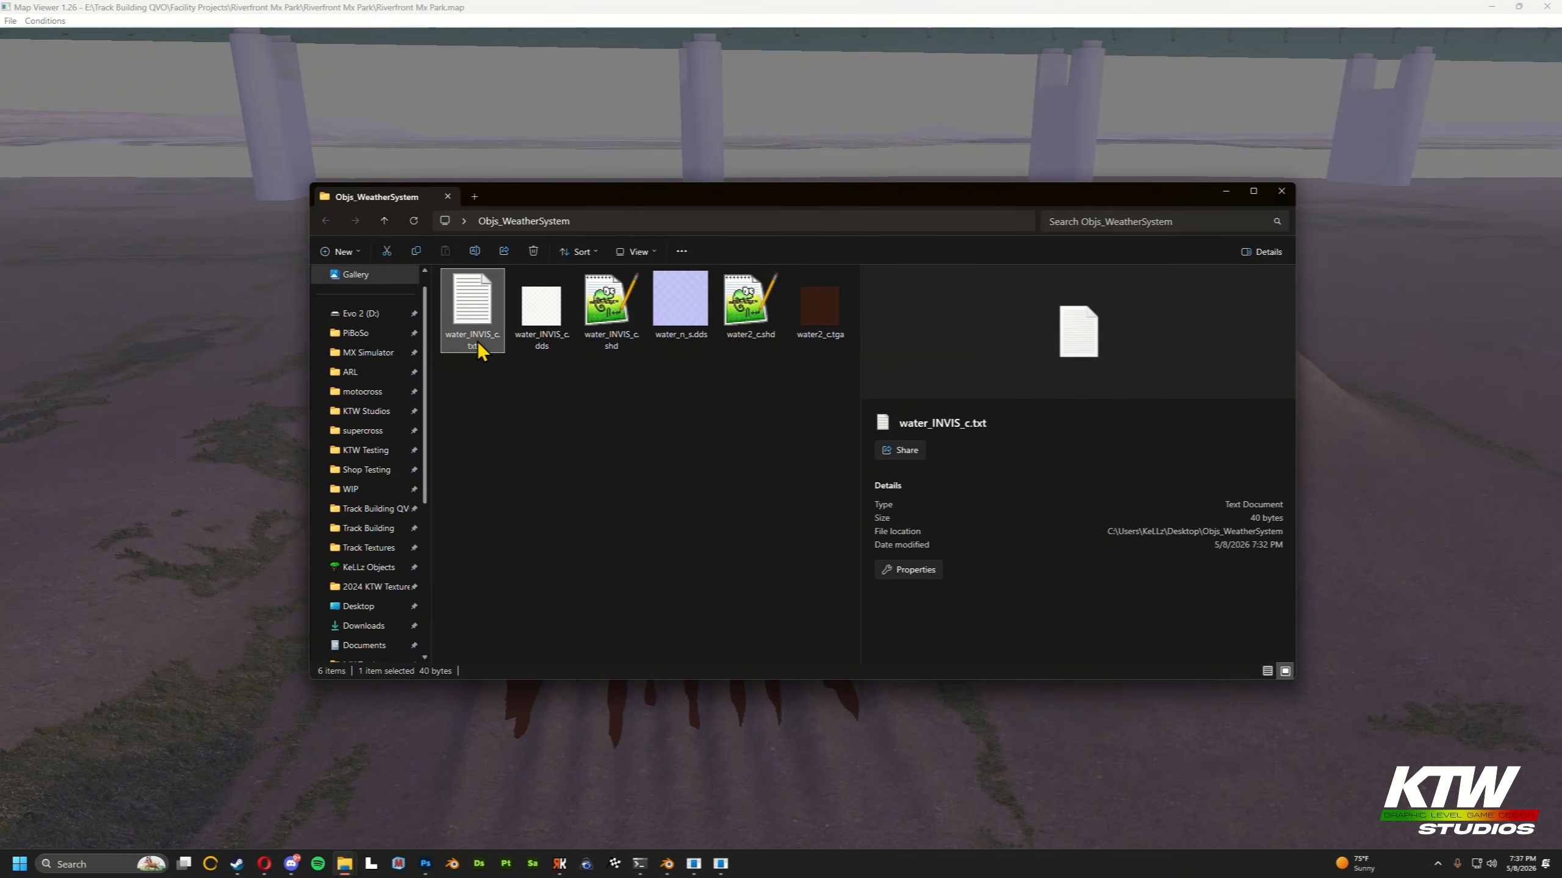
key(ctrl+a)
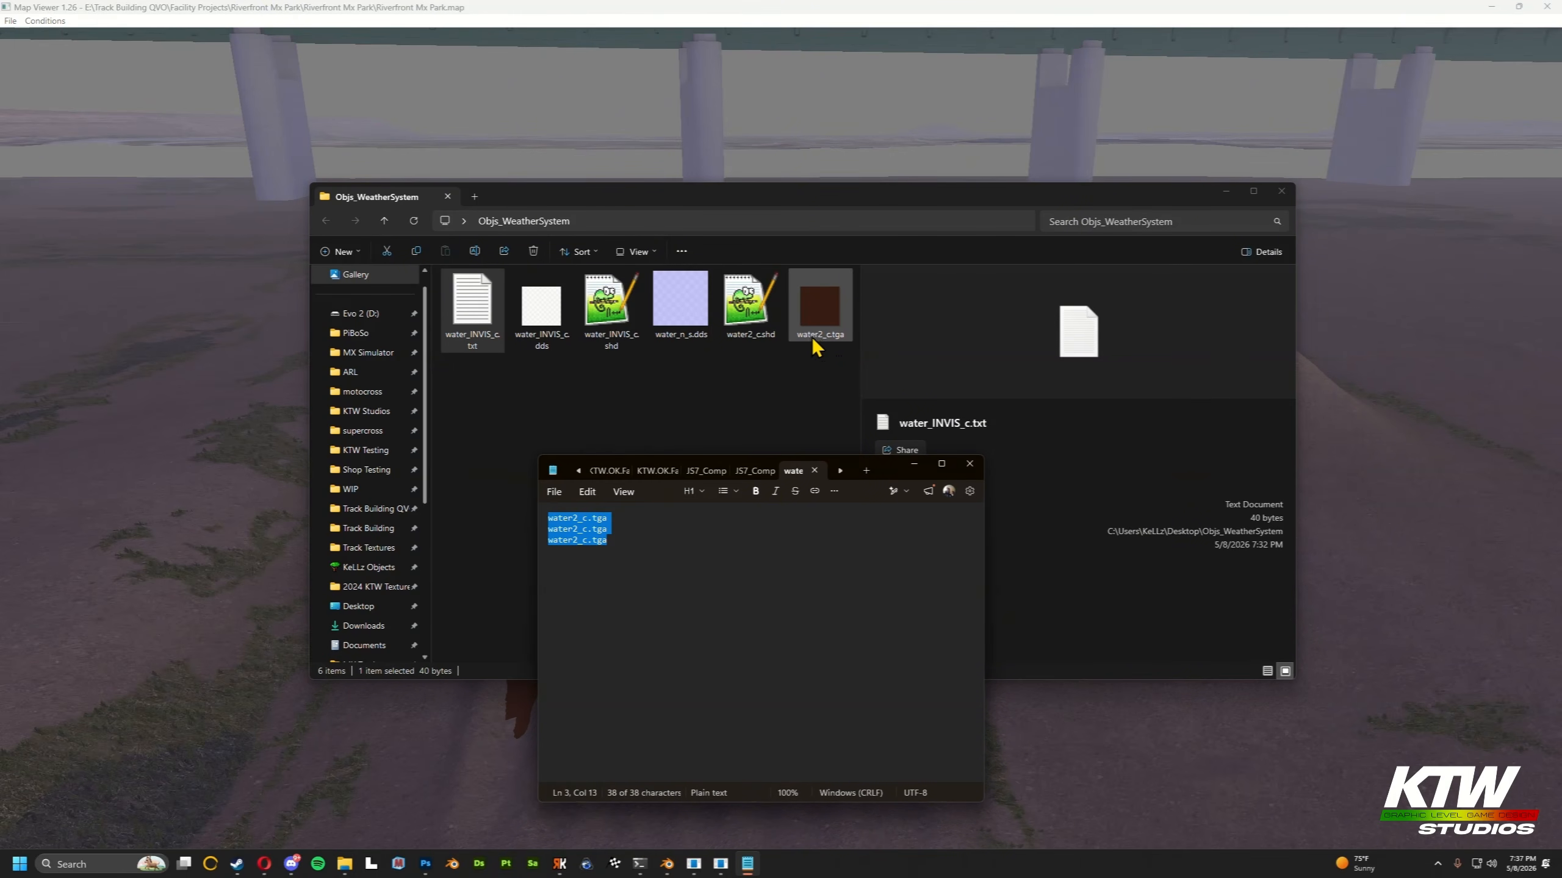
click(625, 541)
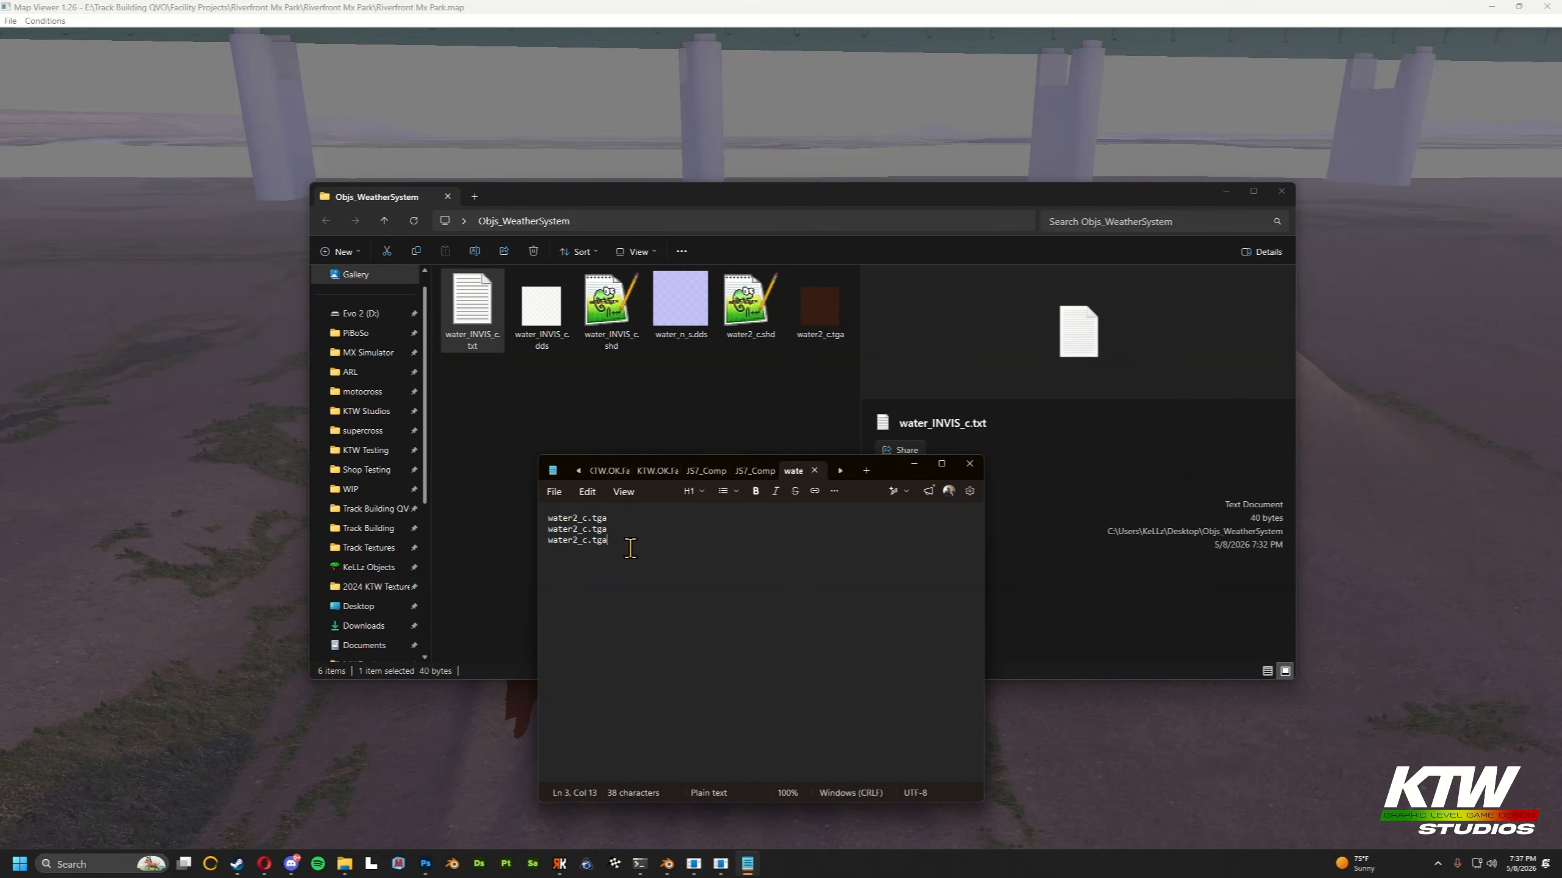
key(ctrl+a)
click(678, 562)
click(970, 463)
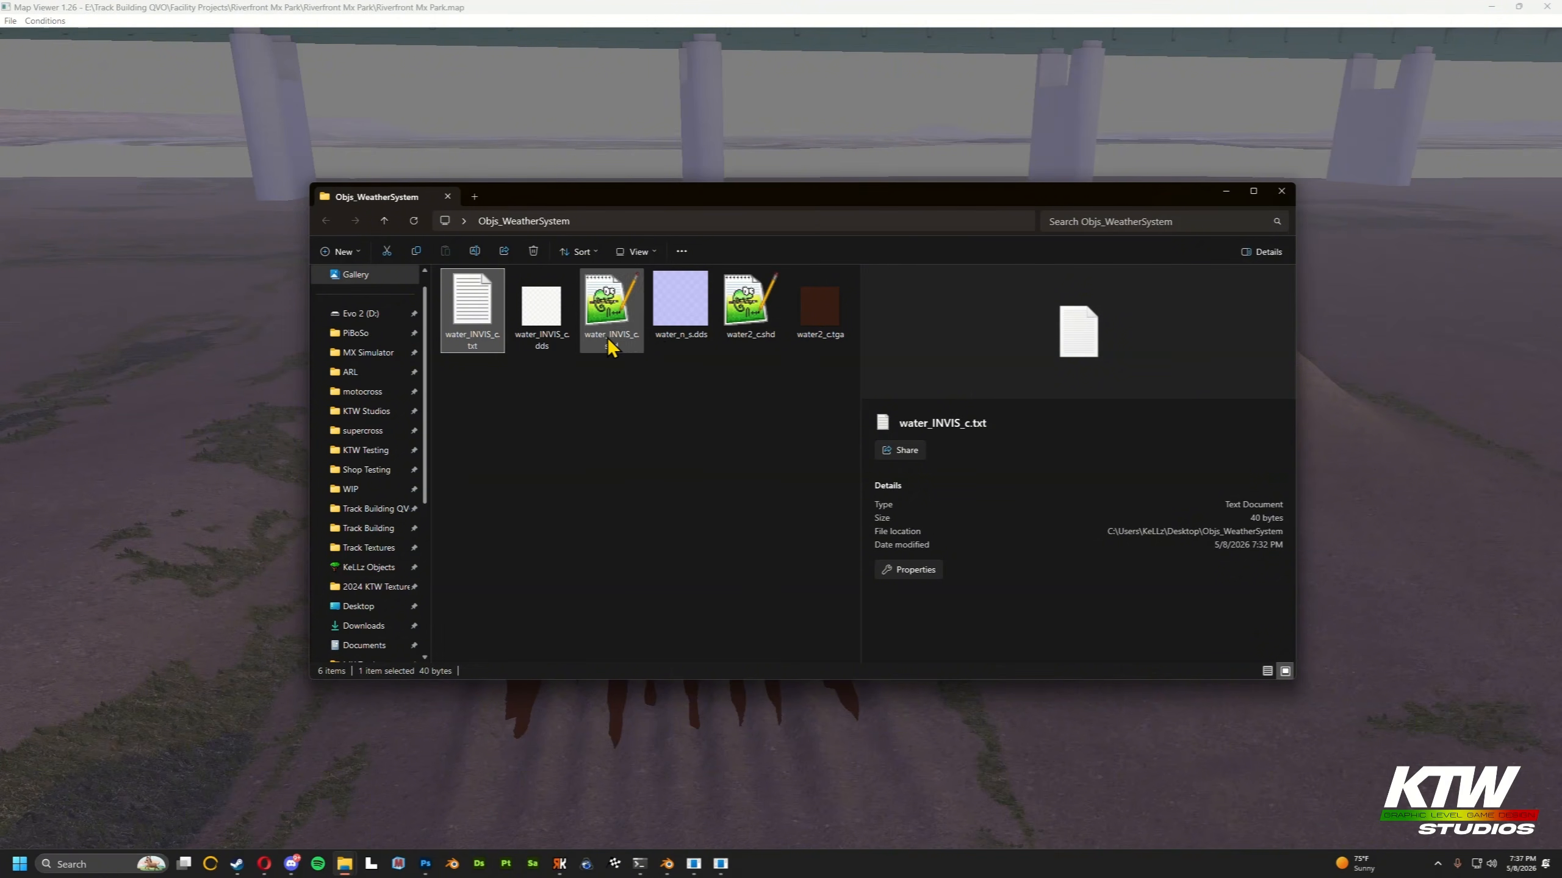
Open water2_c.shd, review its bump and reflection shader settings, and close it.
mouse_move(556, 324)
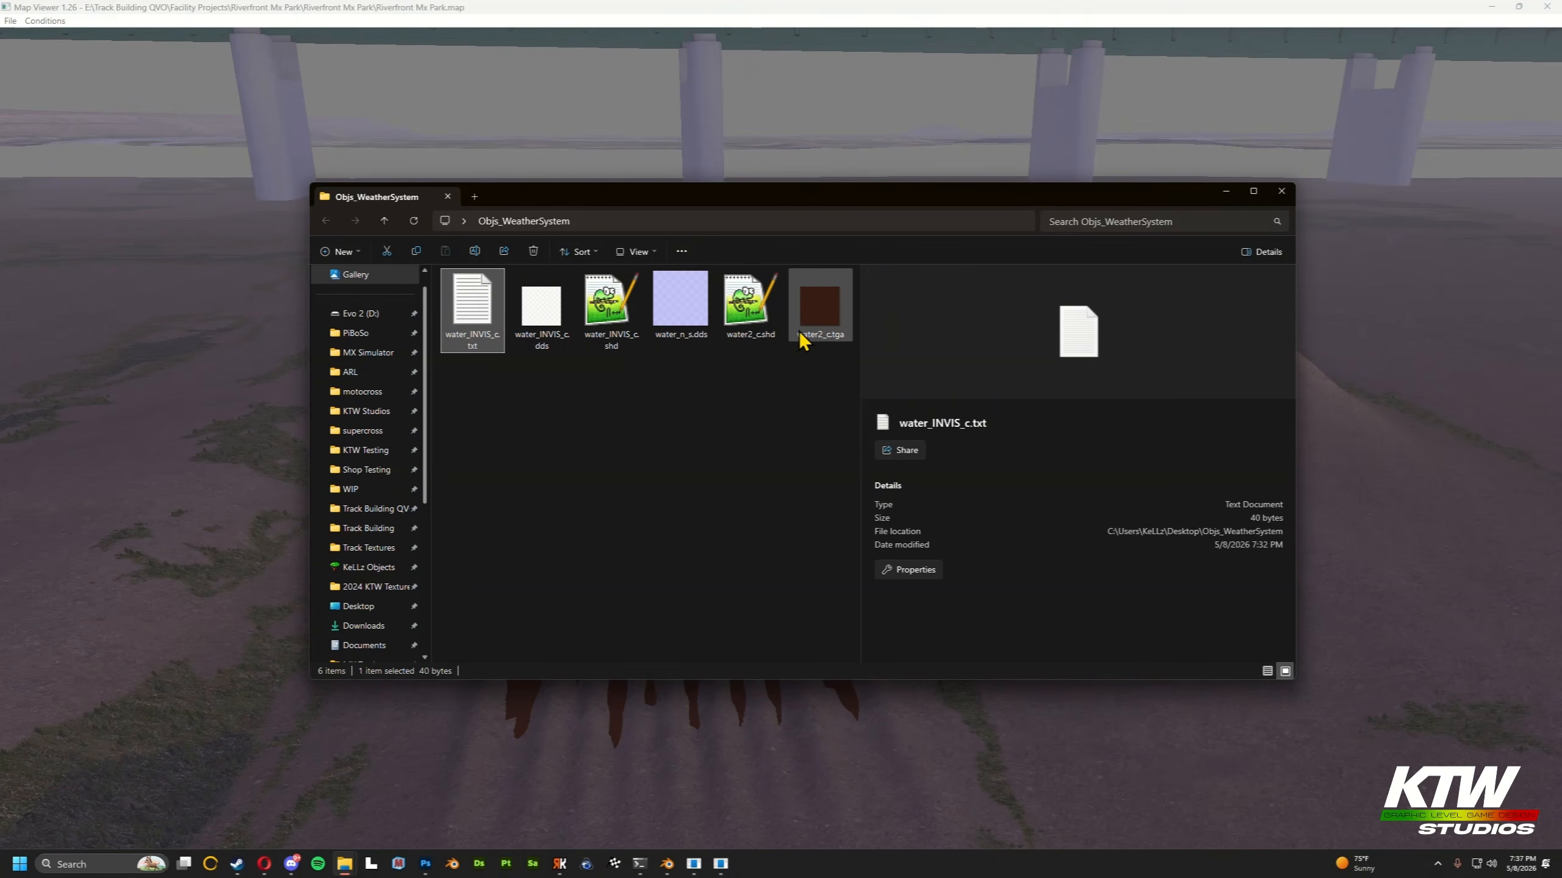
click(751, 342)
double_click(749, 338)
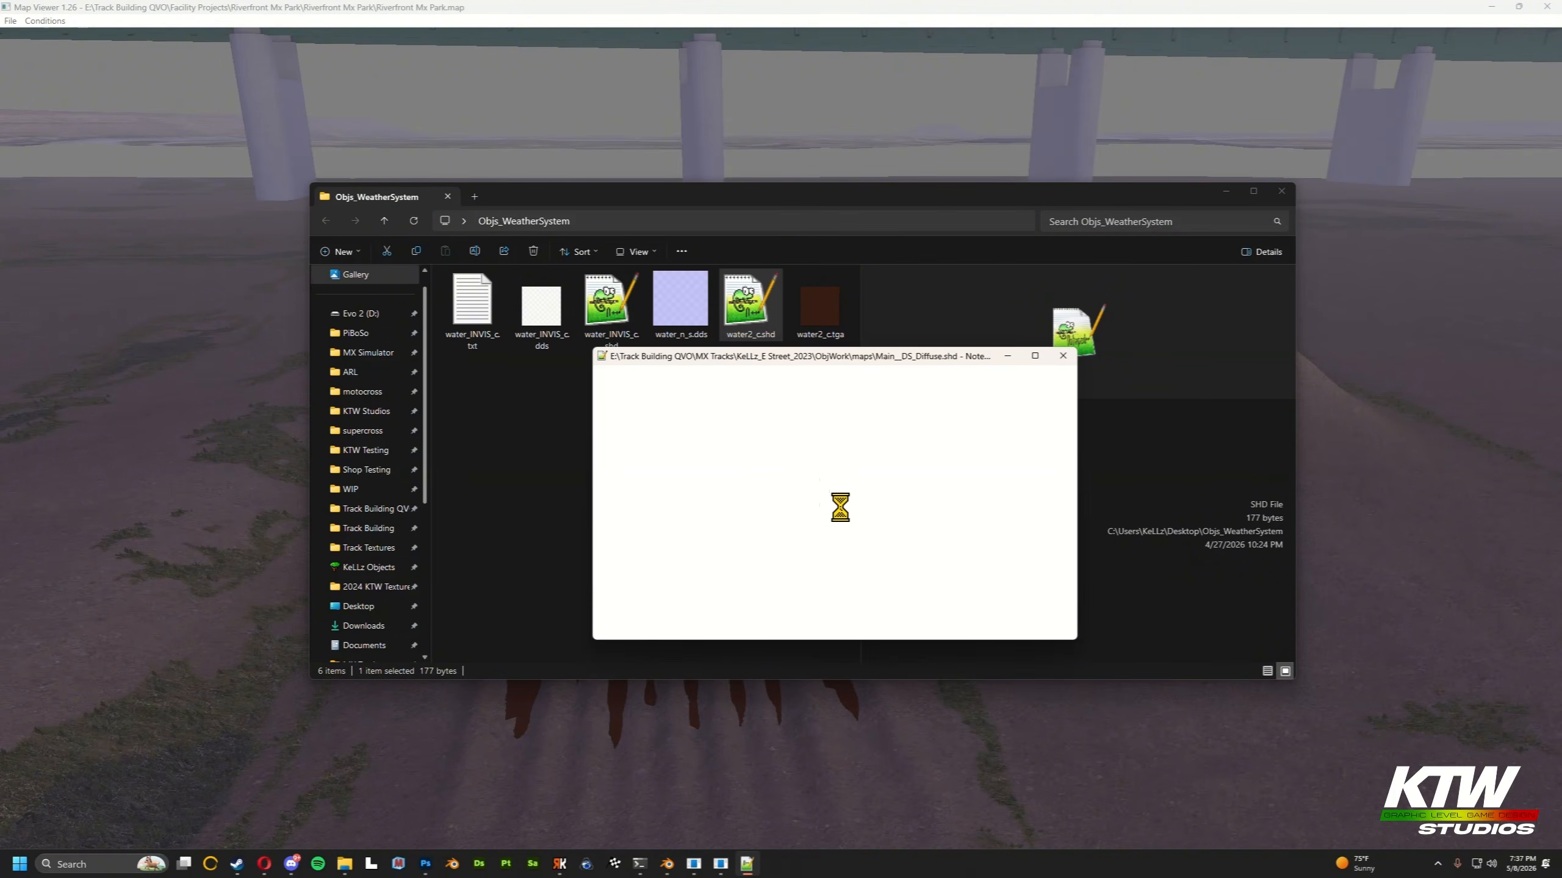
drag(803, 533, 625, 417)
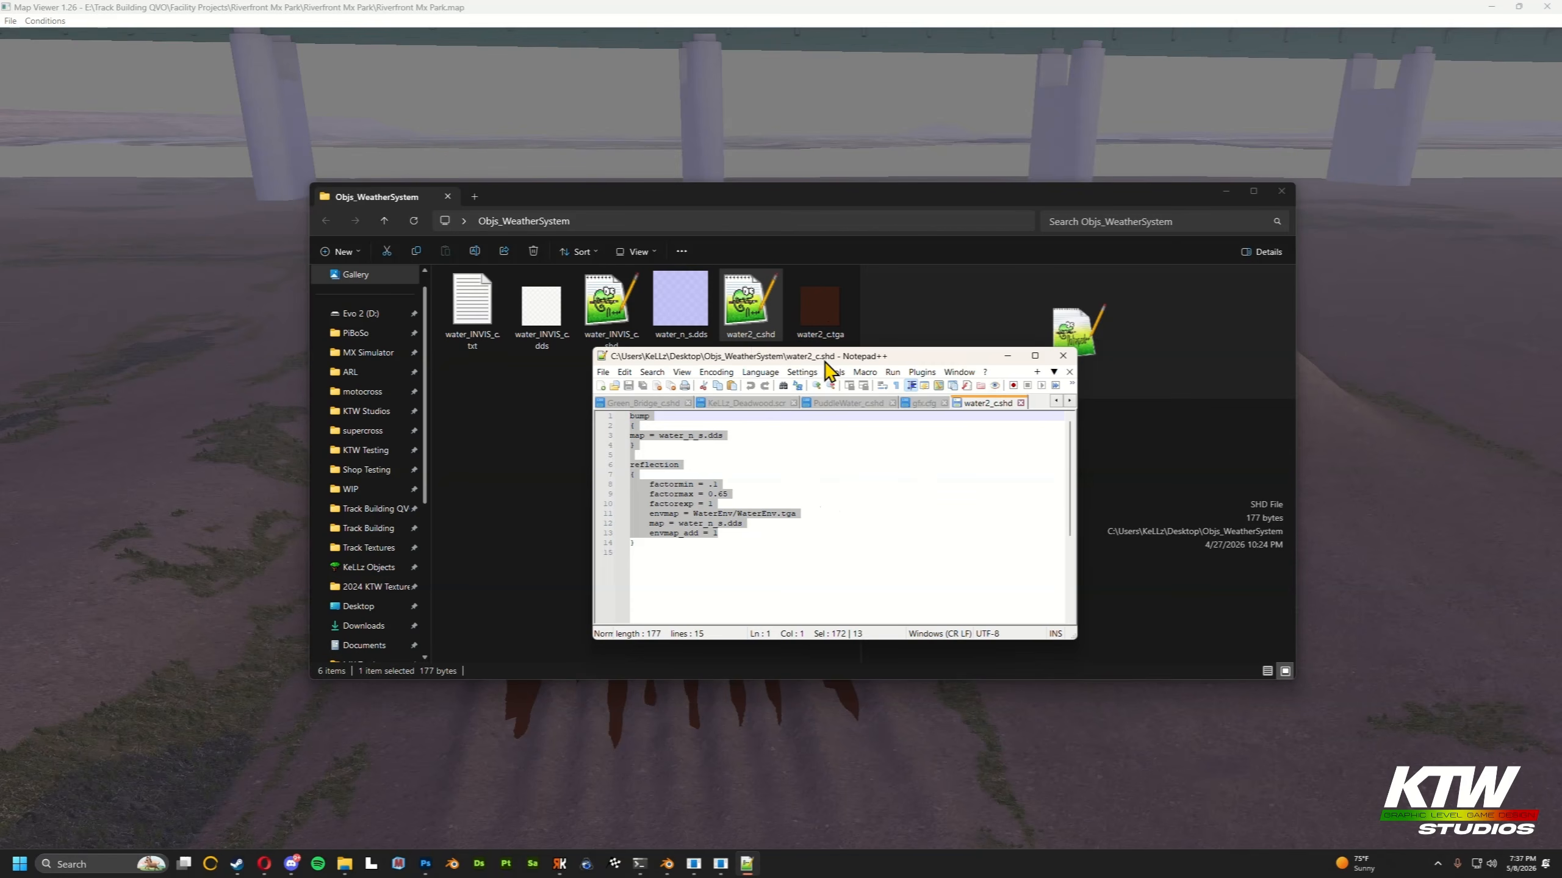
click(1062, 356)
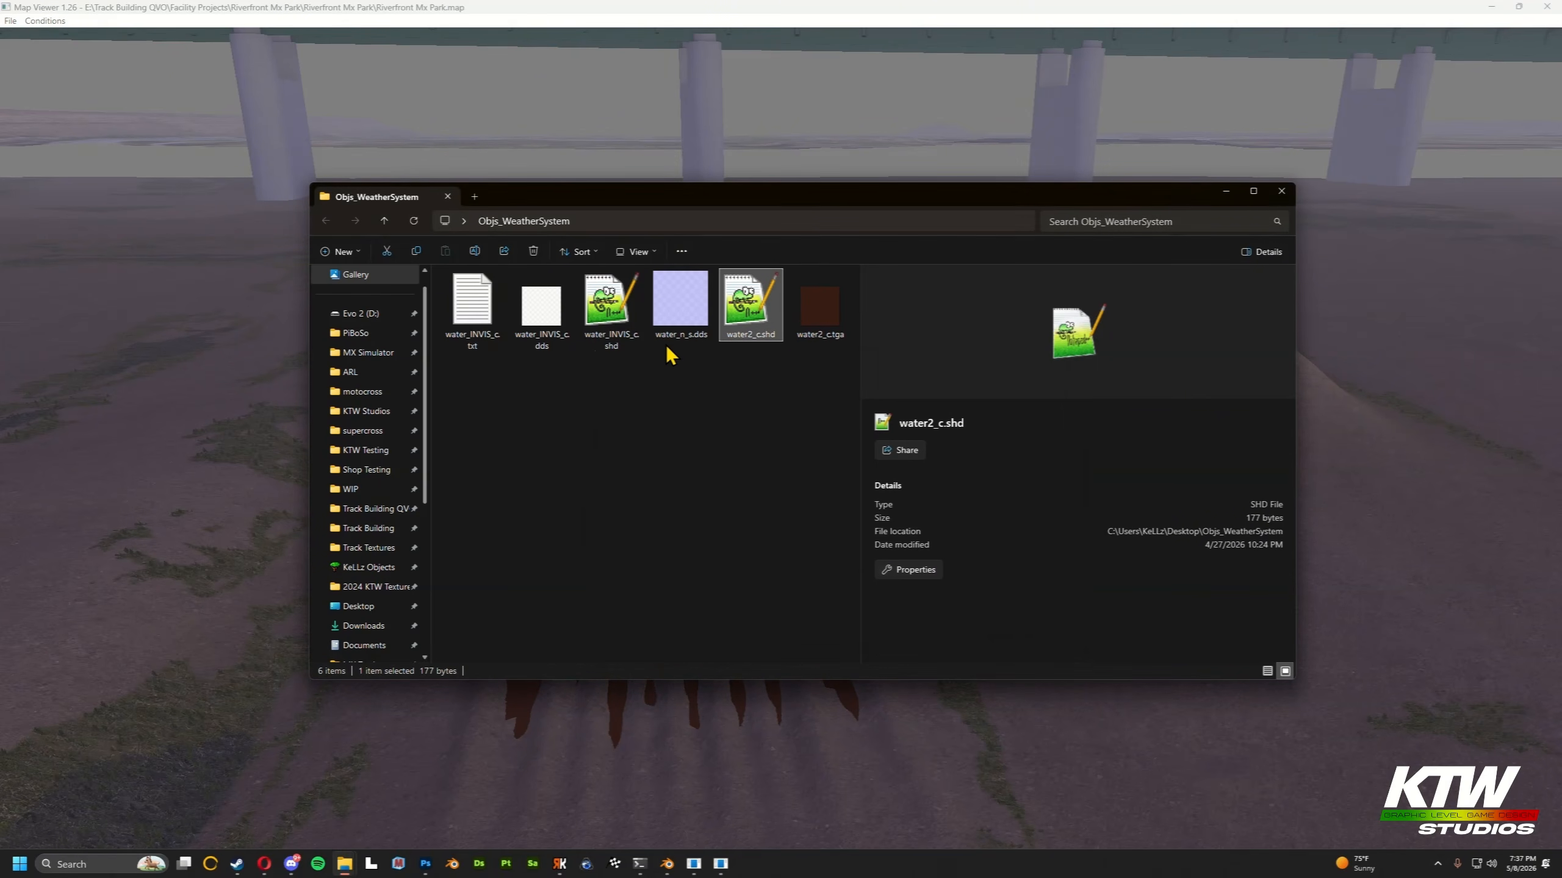
Open water_INVIS_c.shd, review its bump and reflection shader settings, and close both the file and the Objs_WeatherSystem folder.
double_click(611, 305)
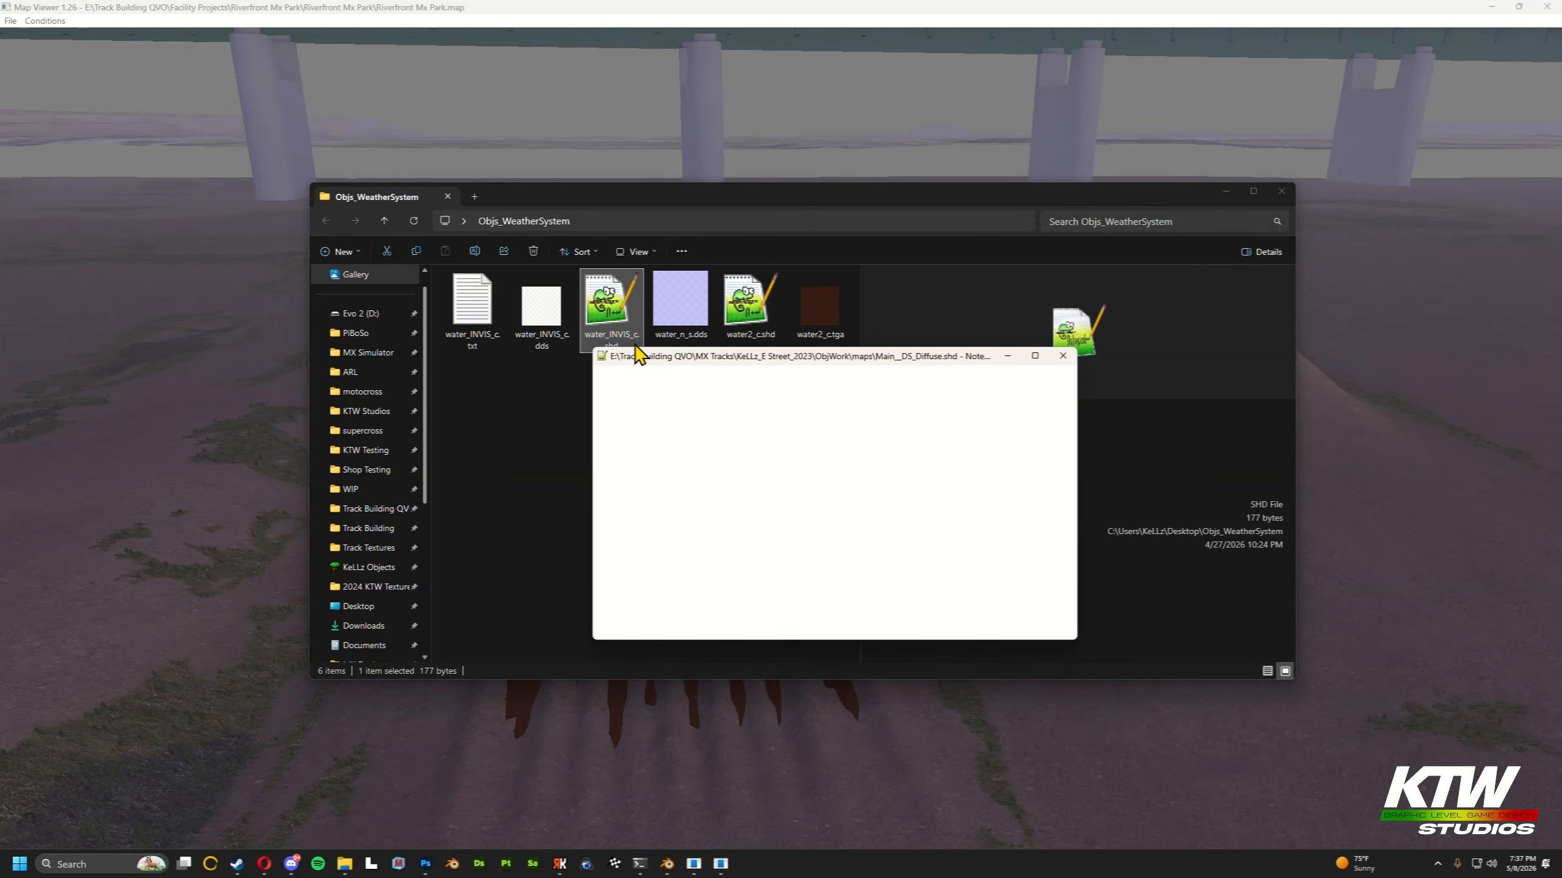
click(755, 522)
click(731, 475)
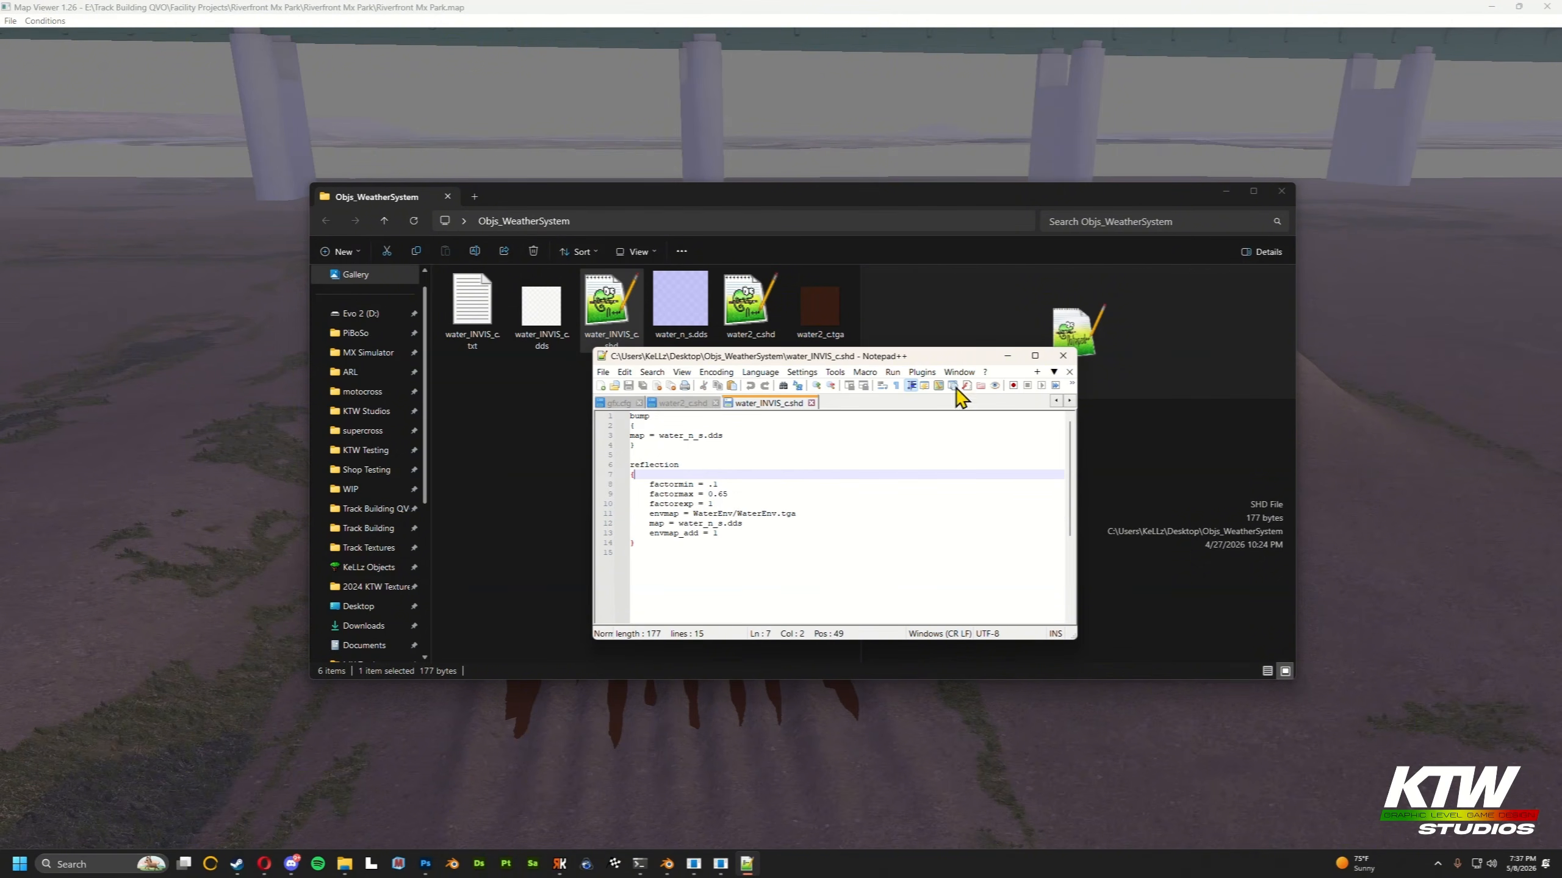
click(1066, 356)
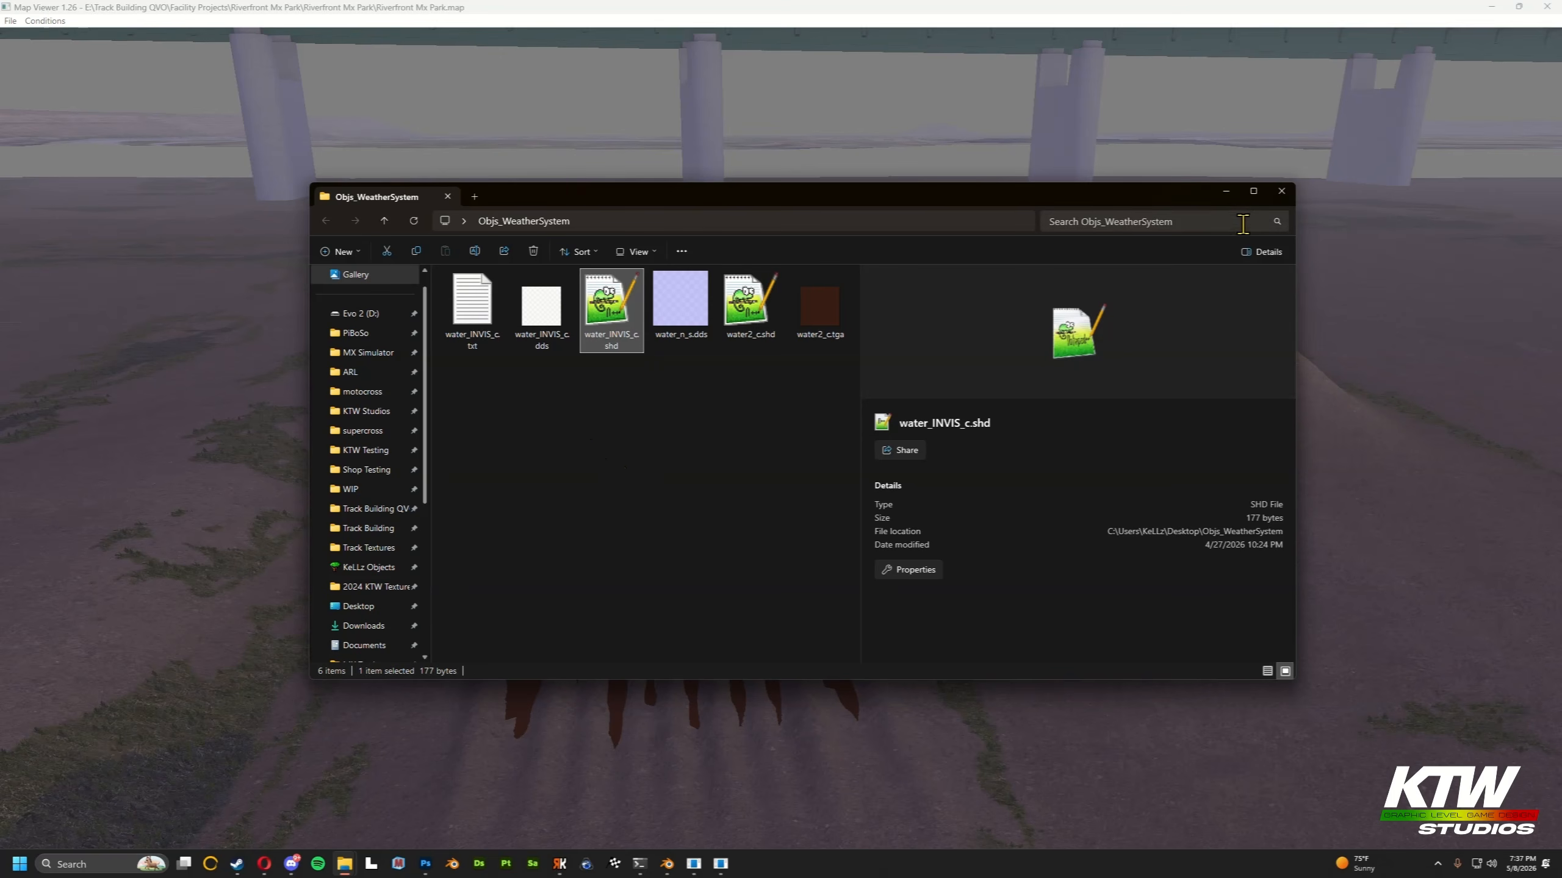
click(1281, 191)
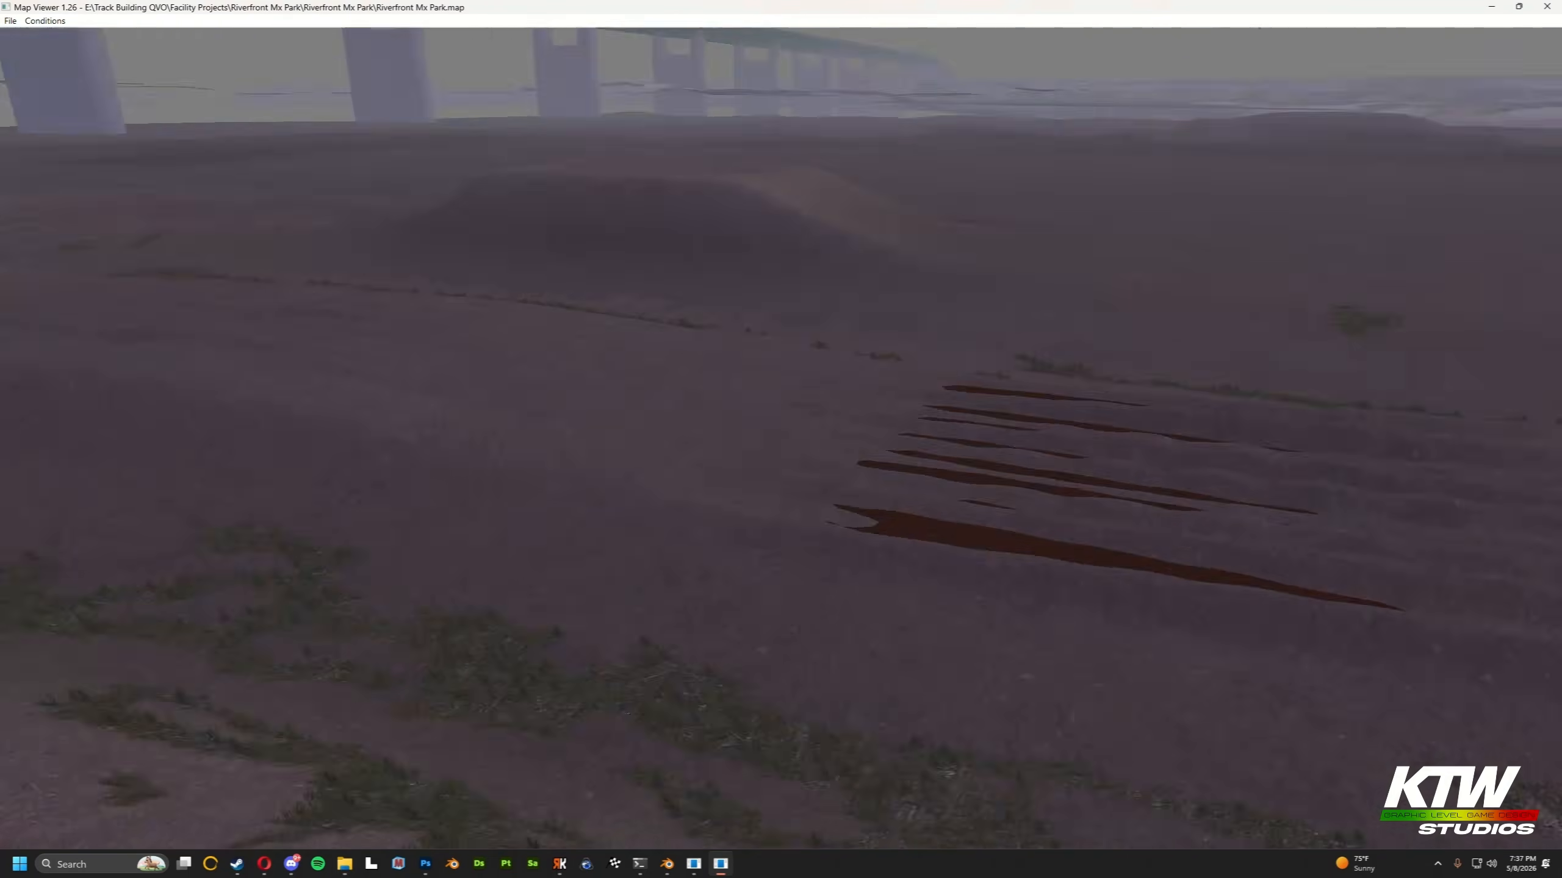
Fly over the track to inspect the puddle-filled ruts, the neighbouring jumps and the rutted corner in the rainy condition.
key(s)
key(w)
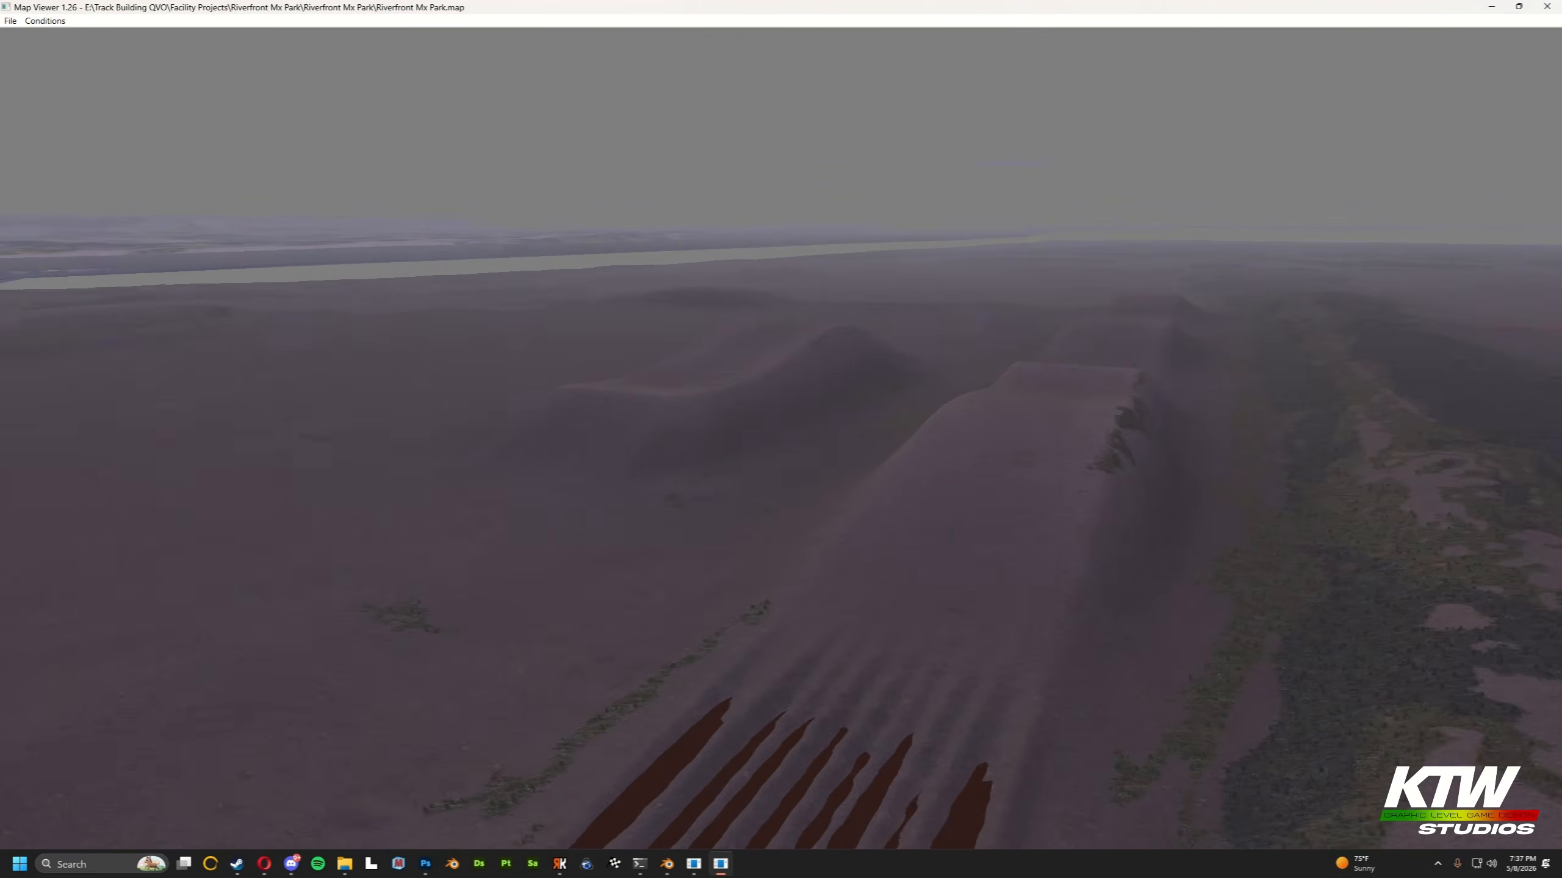
key(s)
key(w)
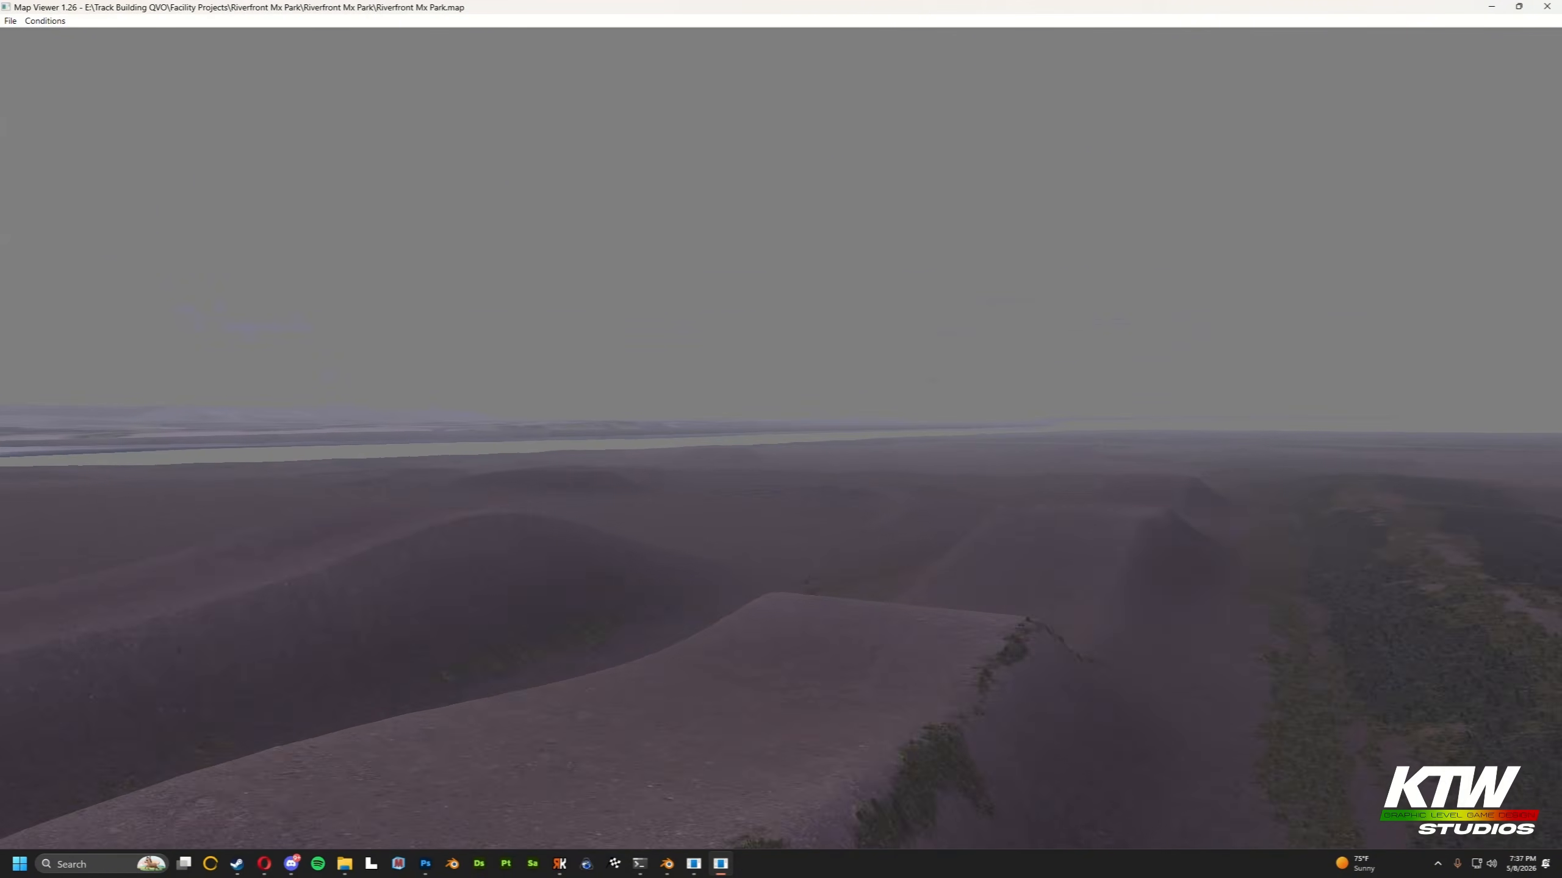
key(s)
key(w)
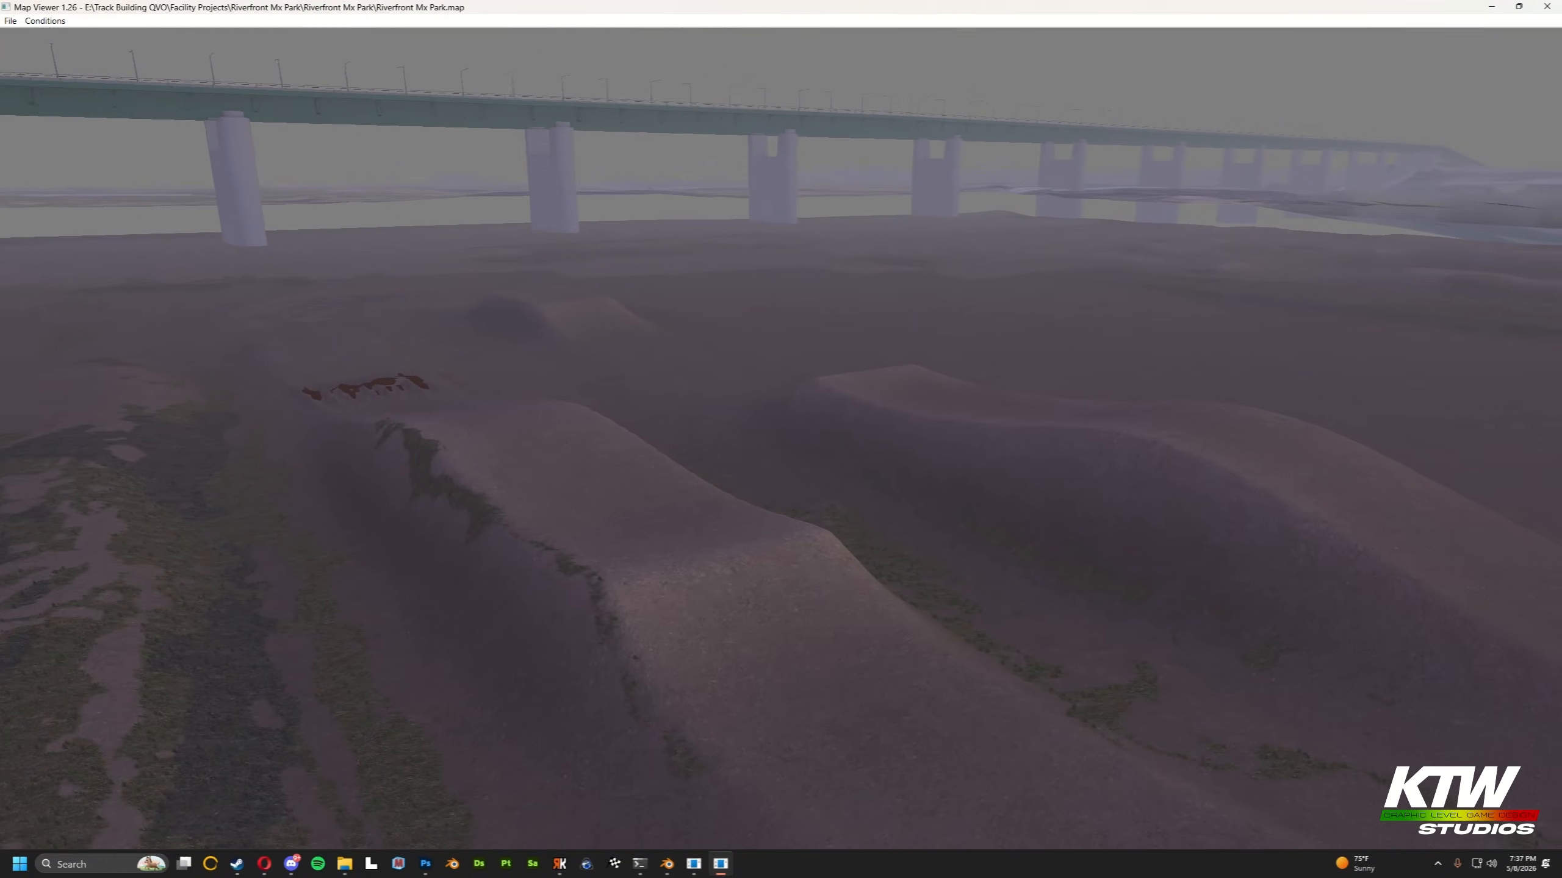
key(w)
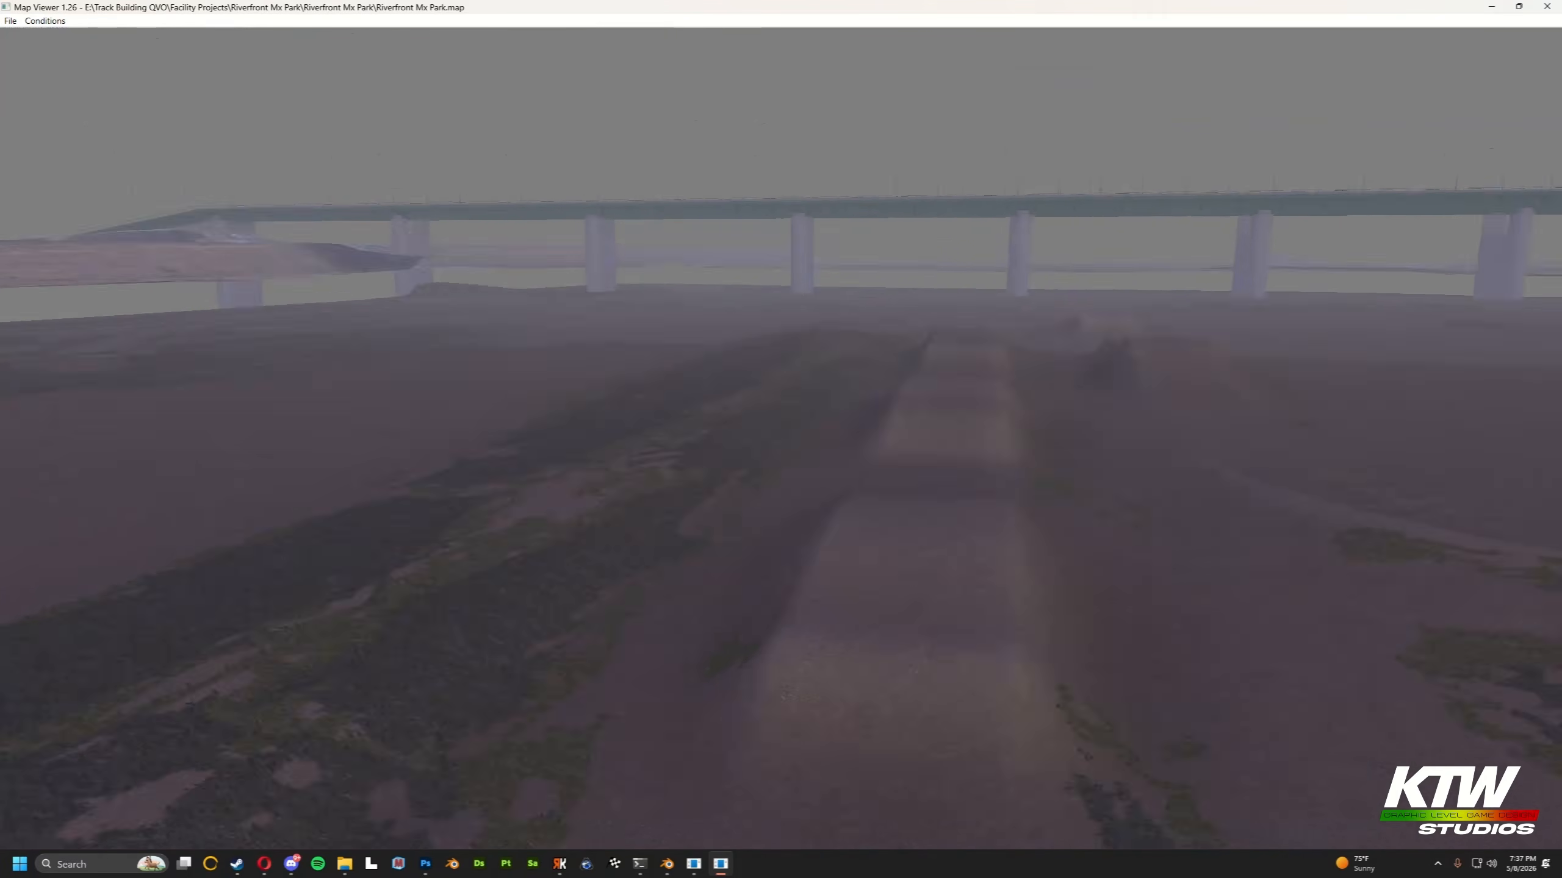
key(w)
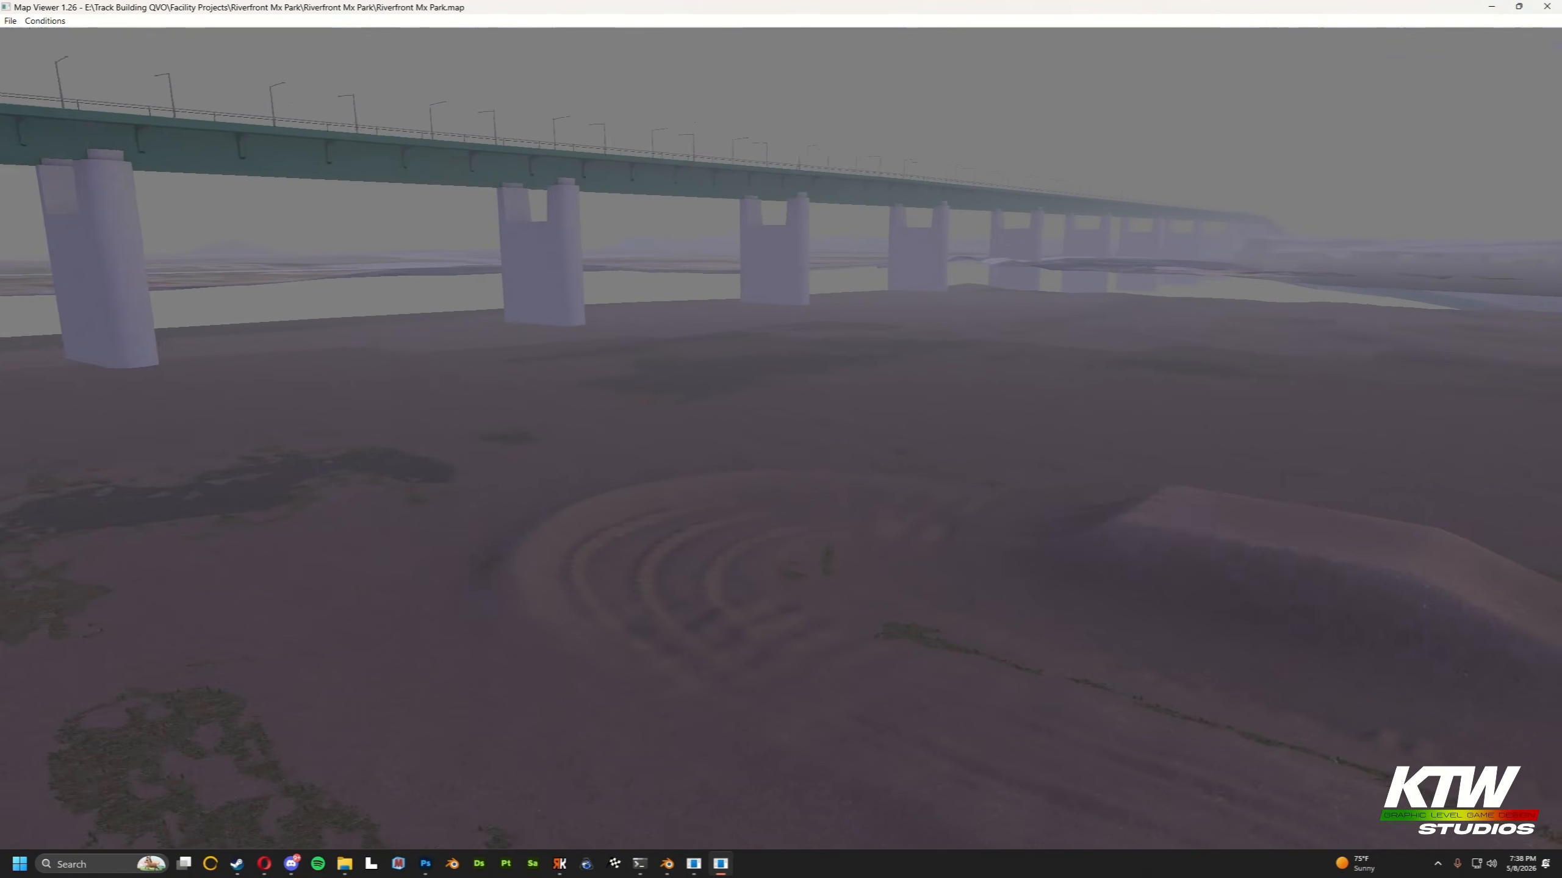
key(w)
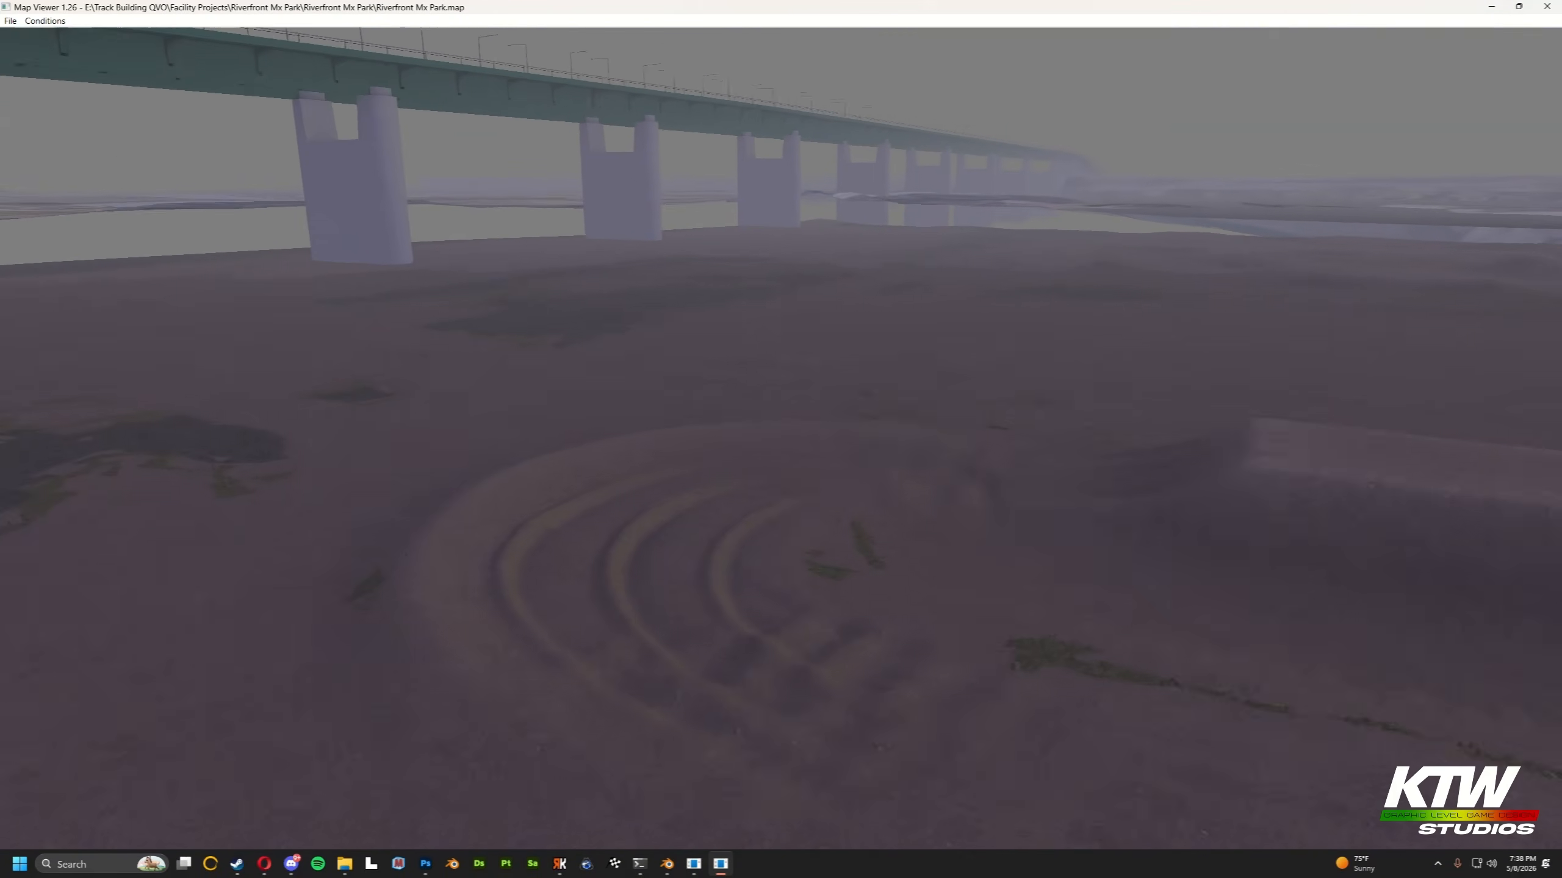
key(s)
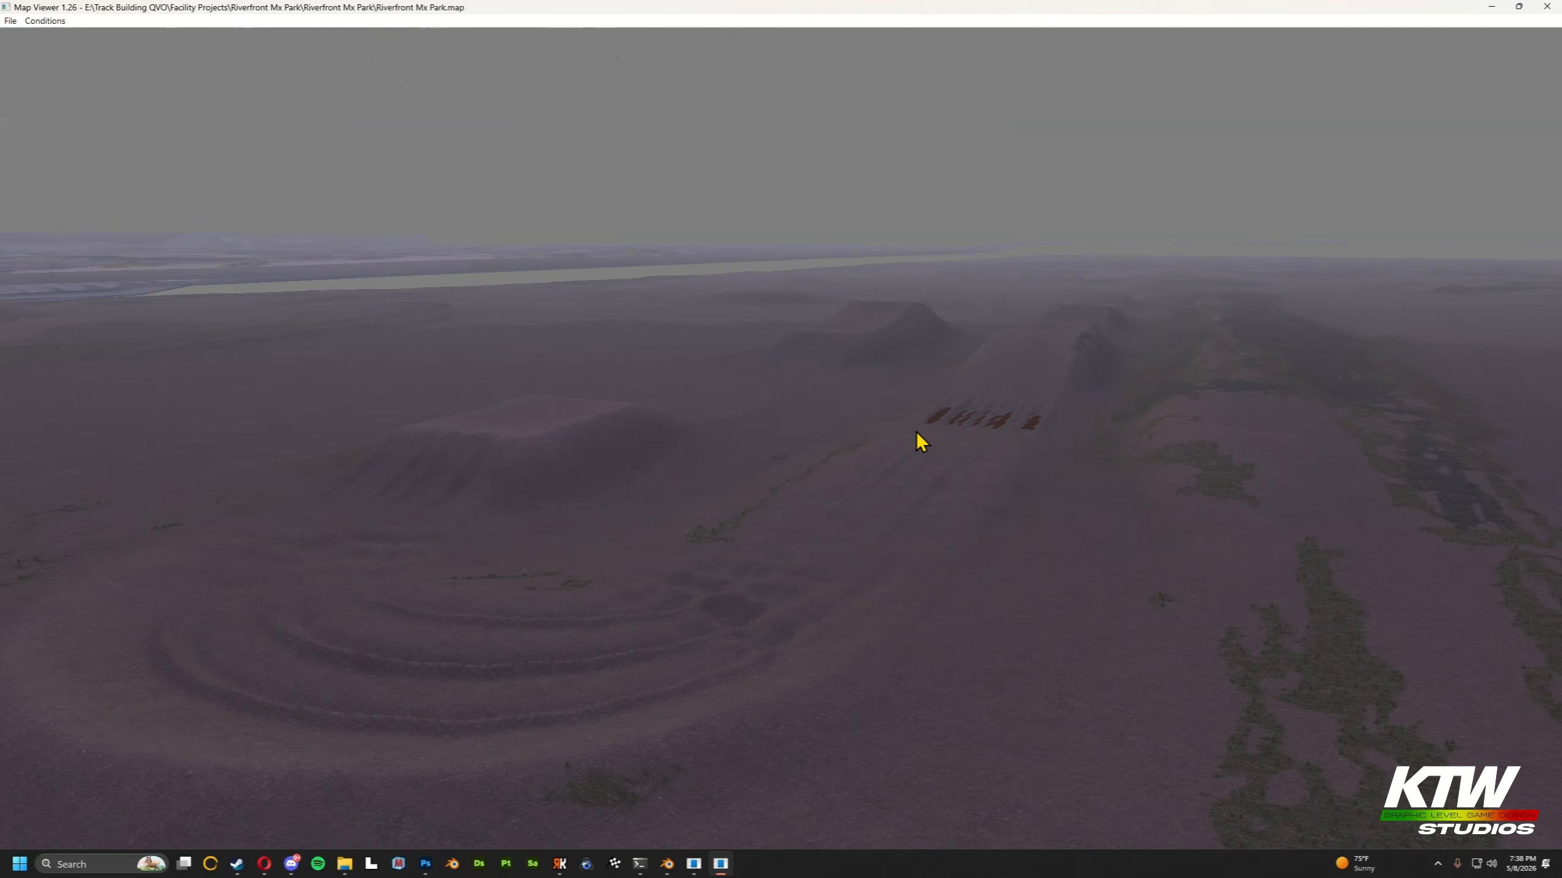